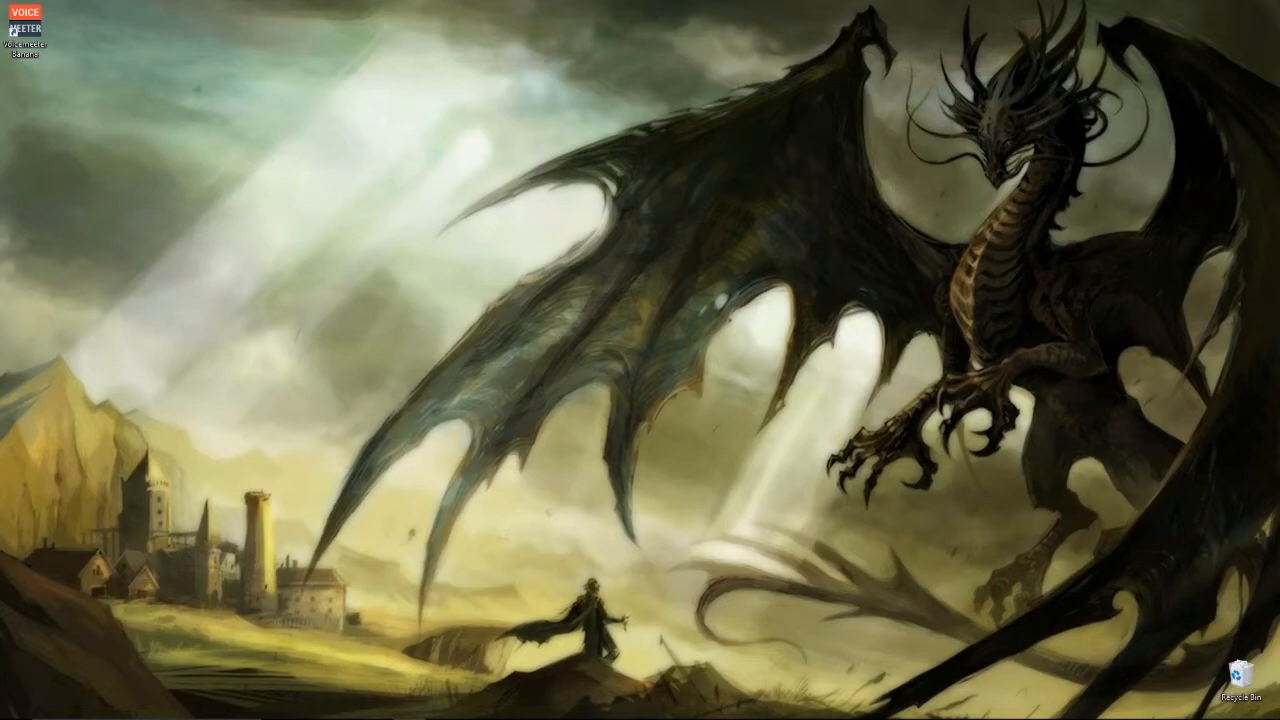
Step: Switch to Chrome and download the VBCABLE_Driver_Pack43.zip driver from the VB-Audio Virtual Cable page
click(448, 710)
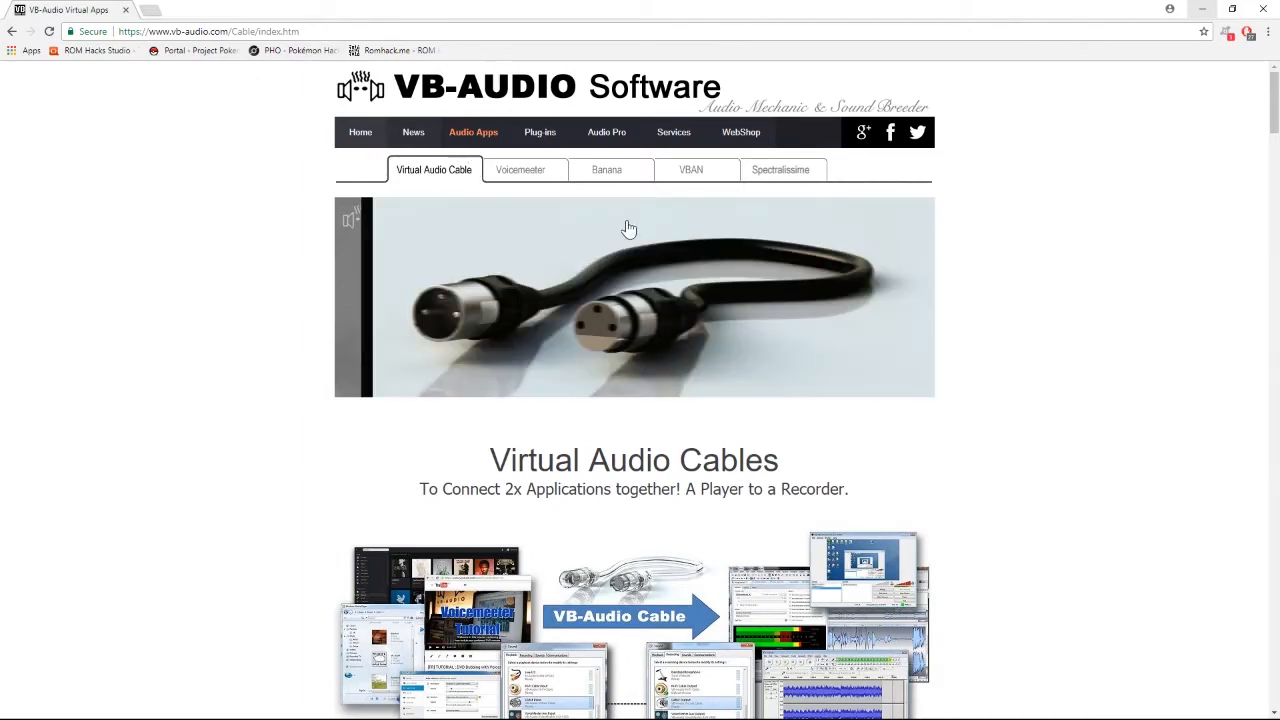
scroll(622, 232, down, 3)
scroll(622, 228, down, 9)
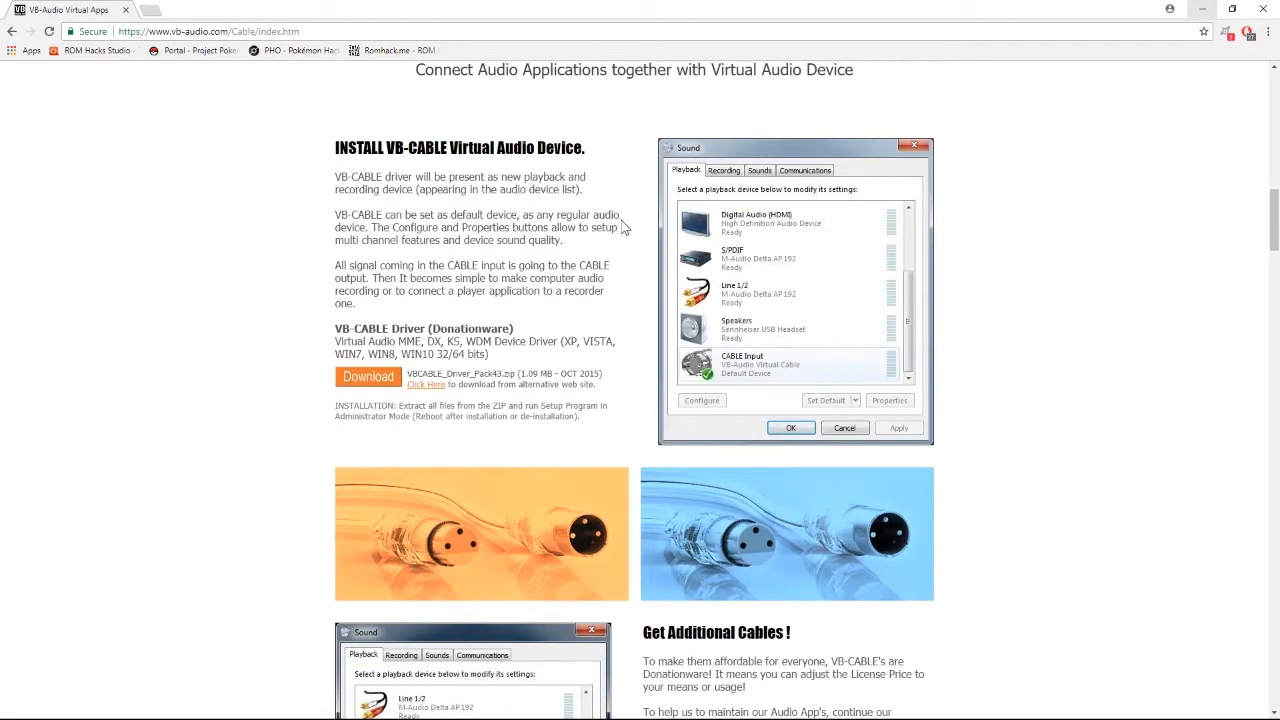
click(369, 379)
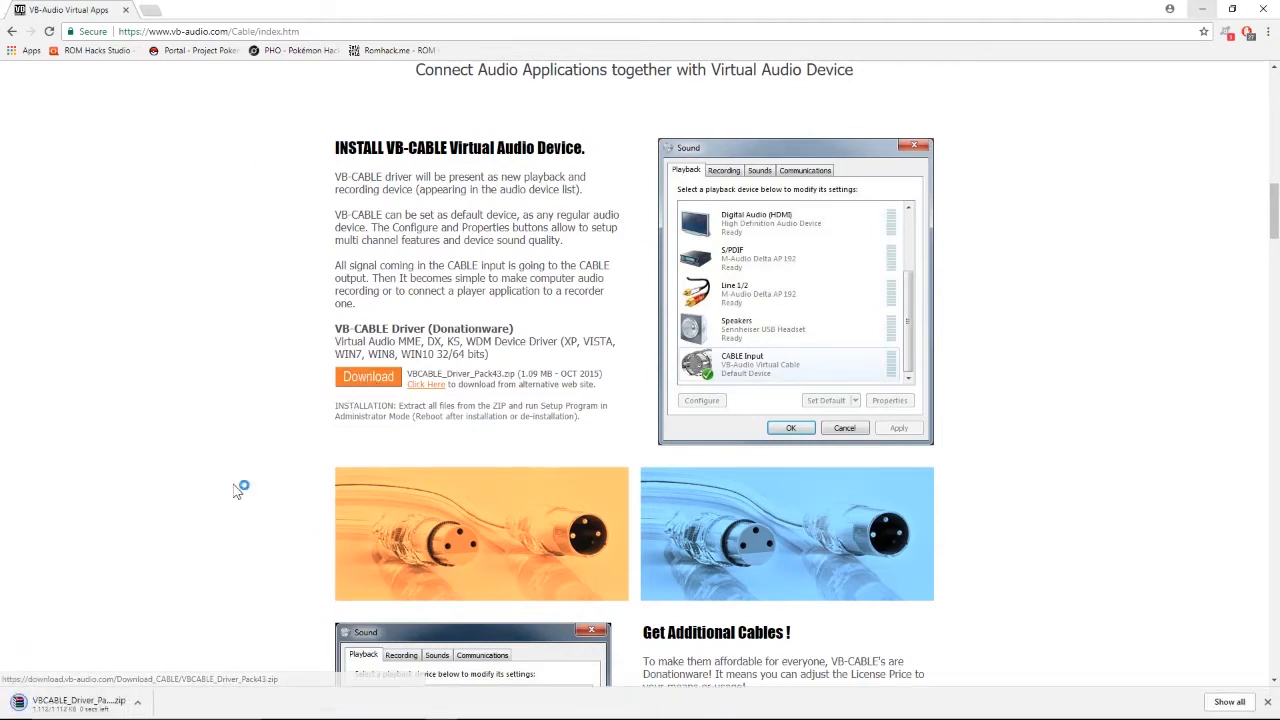
Step: Show the downloaded VBCABLE_Driver_Pack43 archive in its folder, move it to the desktop, and minimize the open windows
right_click(71, 705)
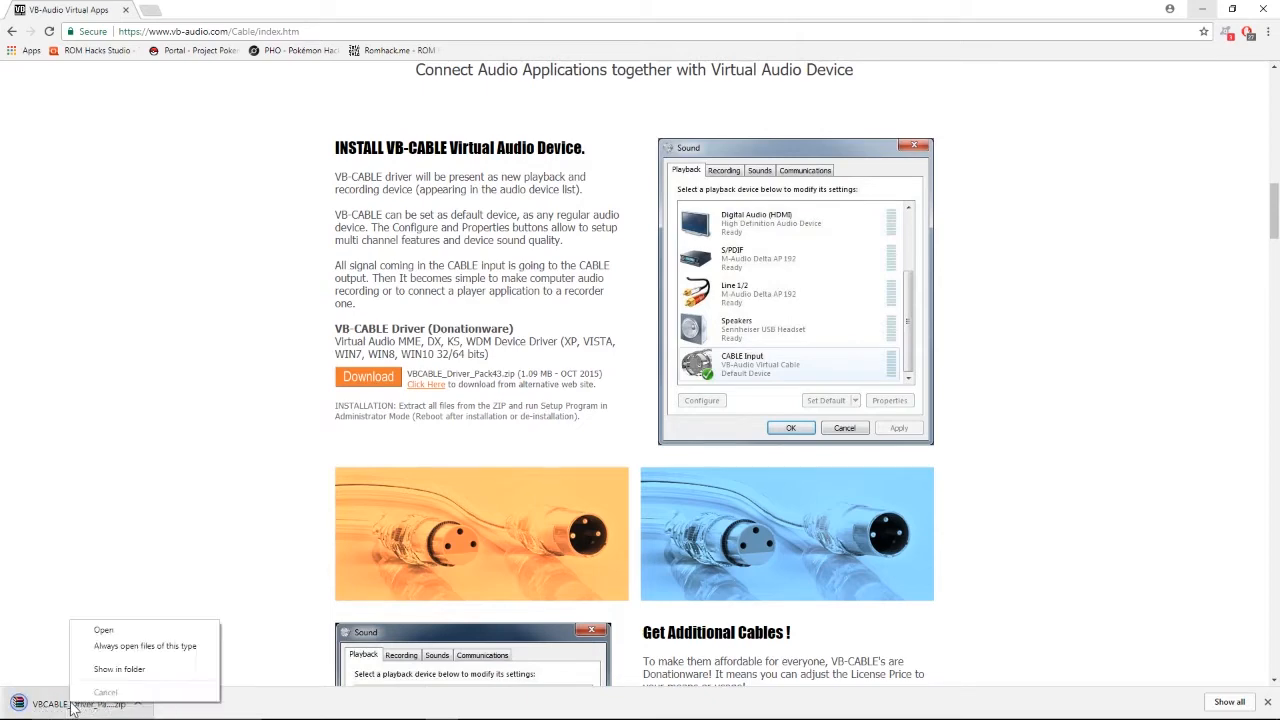
click(119, 669)
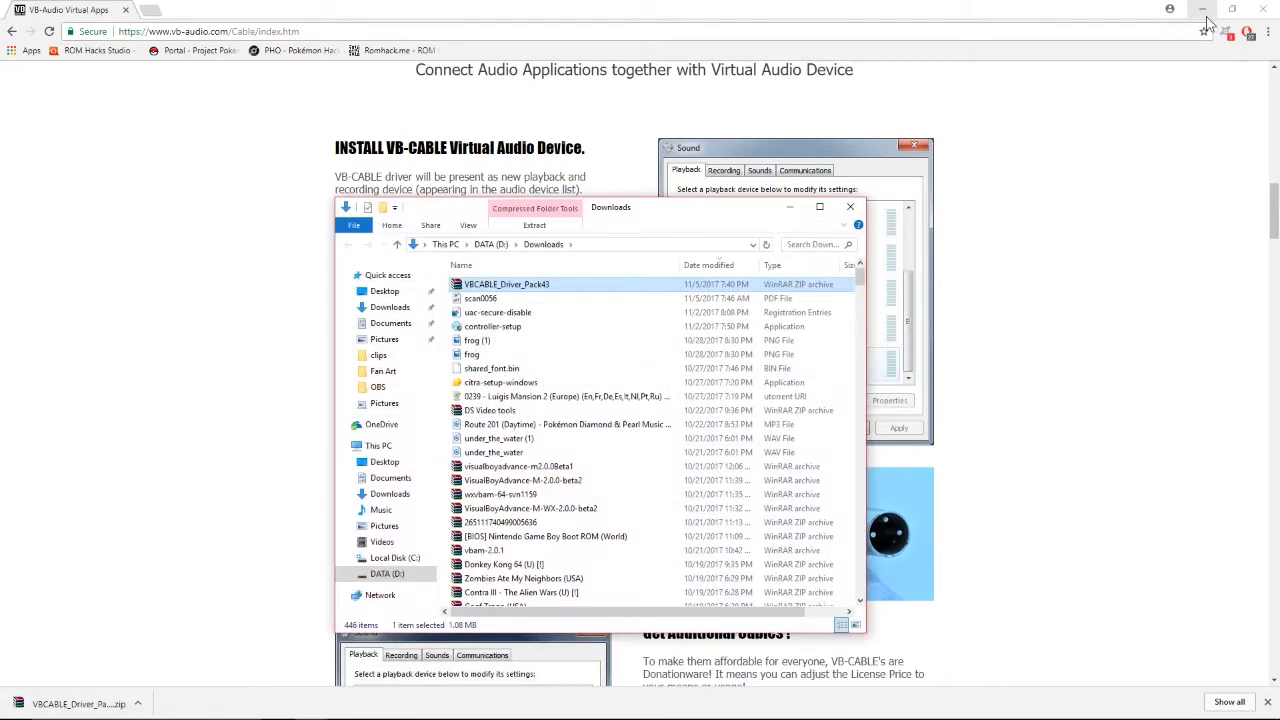
click(1203, 10)
drag(468, 286, 47, 134)
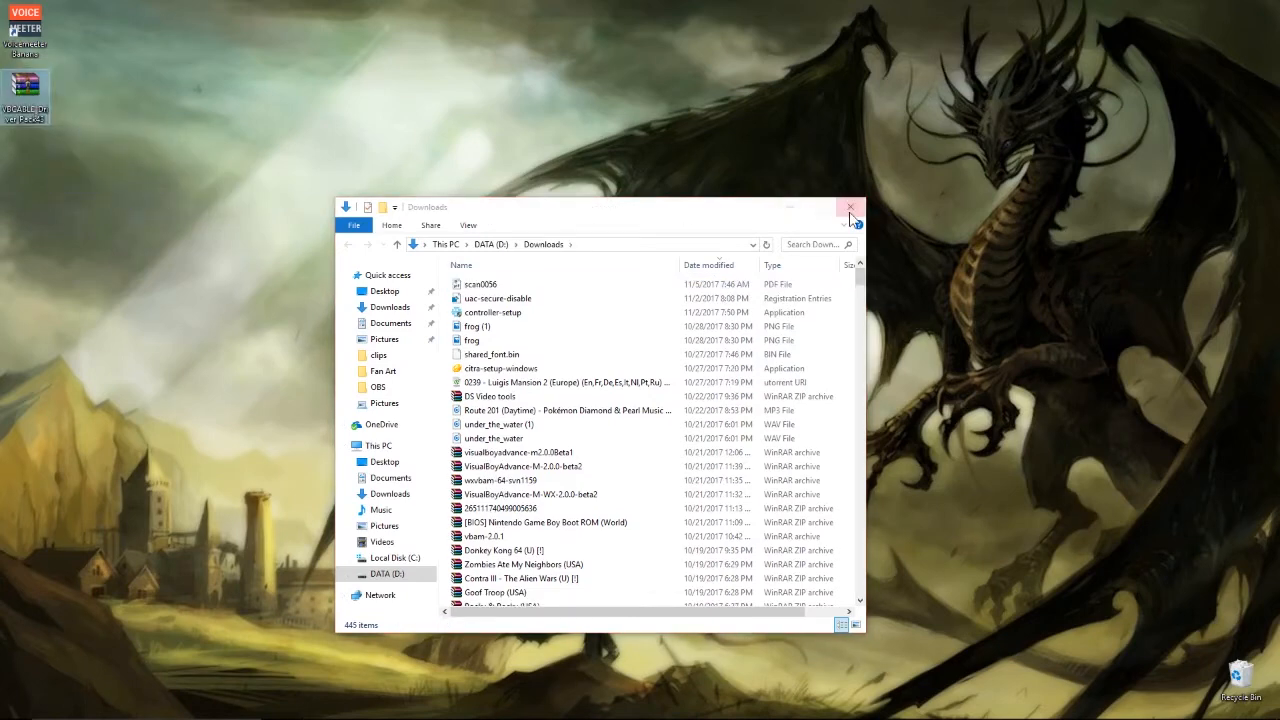
click(790, 207)
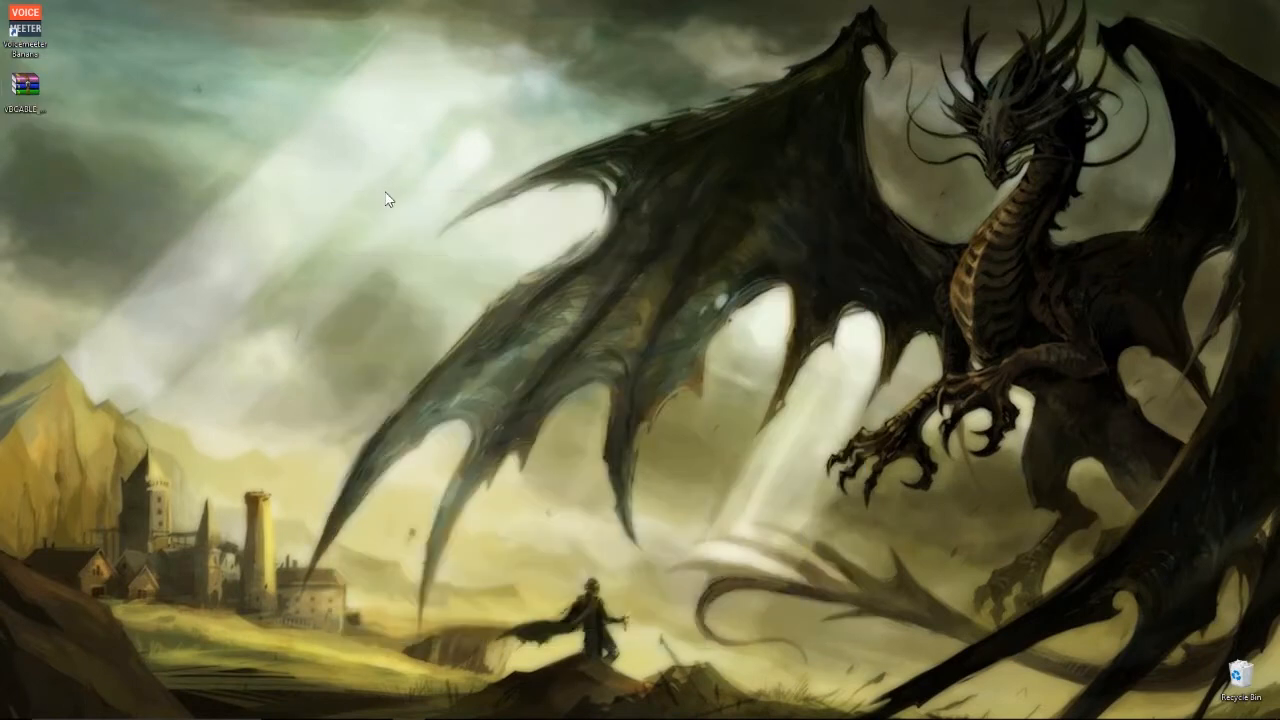
Step: Extract the desktop archive into its own VBCABLE_Driver_Pack43 folder and open that folder
right_click(34, 84)
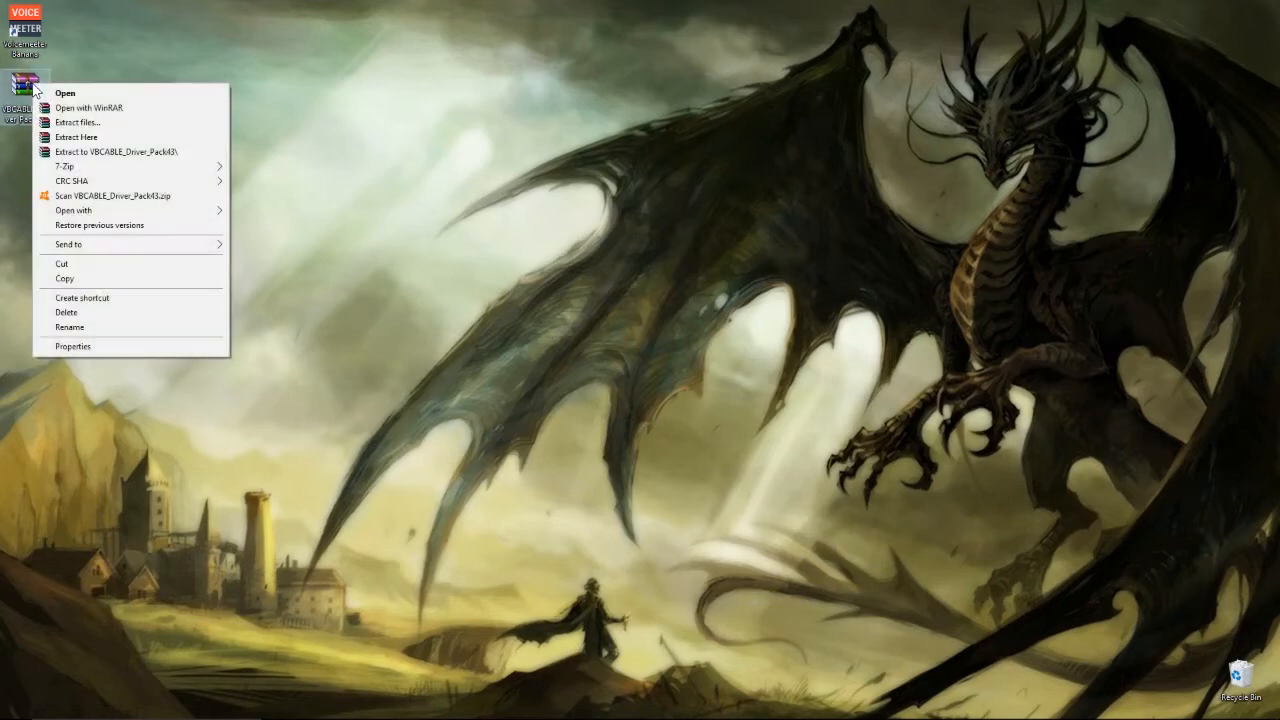
click(92, 151)
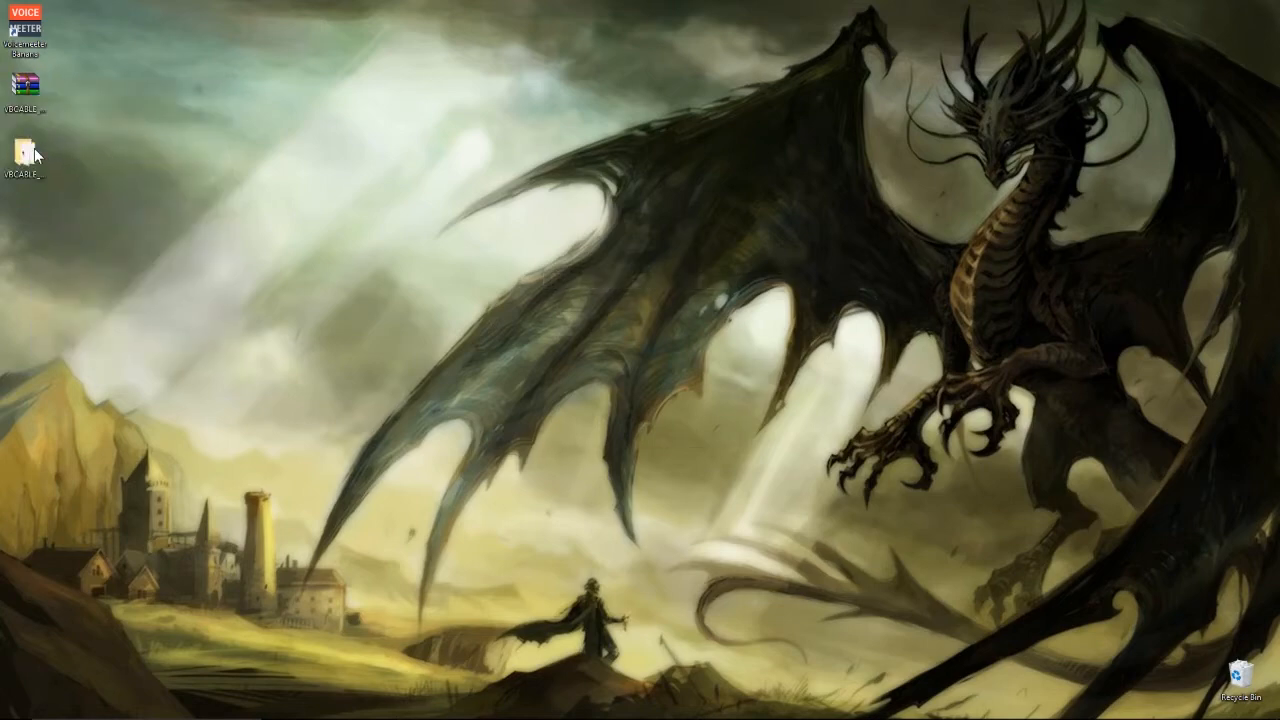
double_click(30, 155)
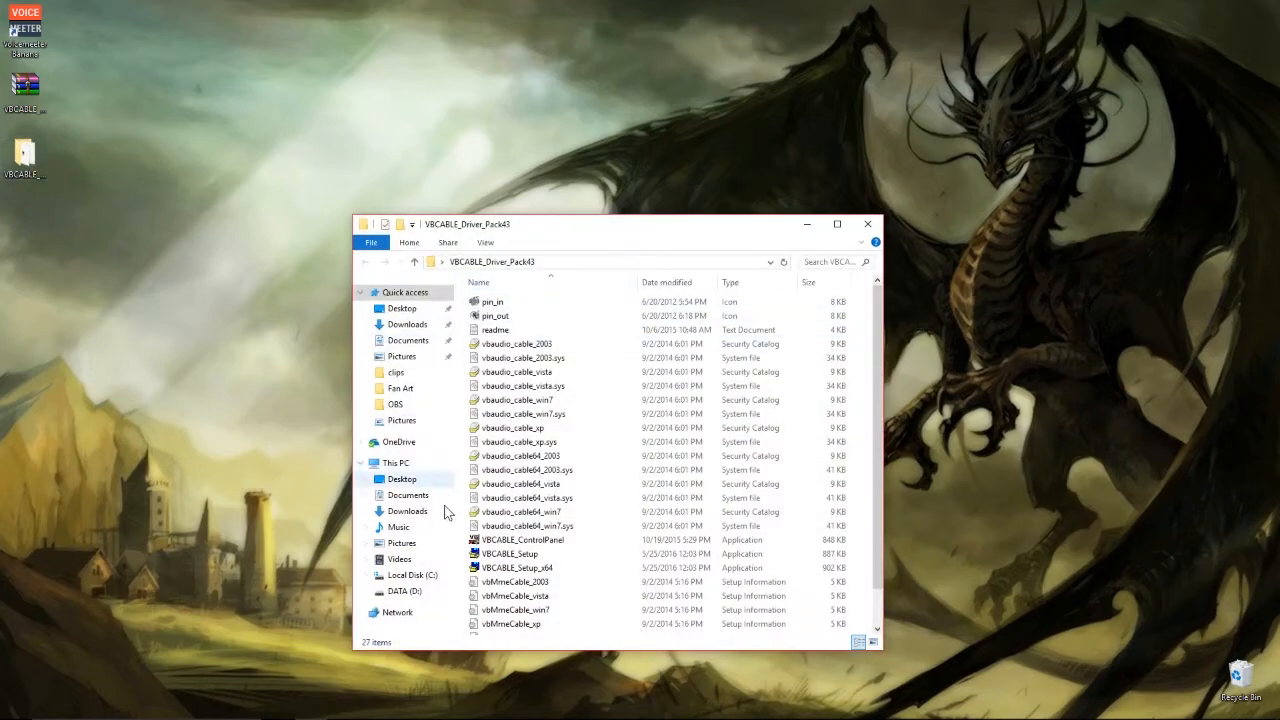
Step: Run VBCABLE_Setup_x64 from the extracted folder as administrator and approve the elevation request
scroll(572, 410, down, 1)
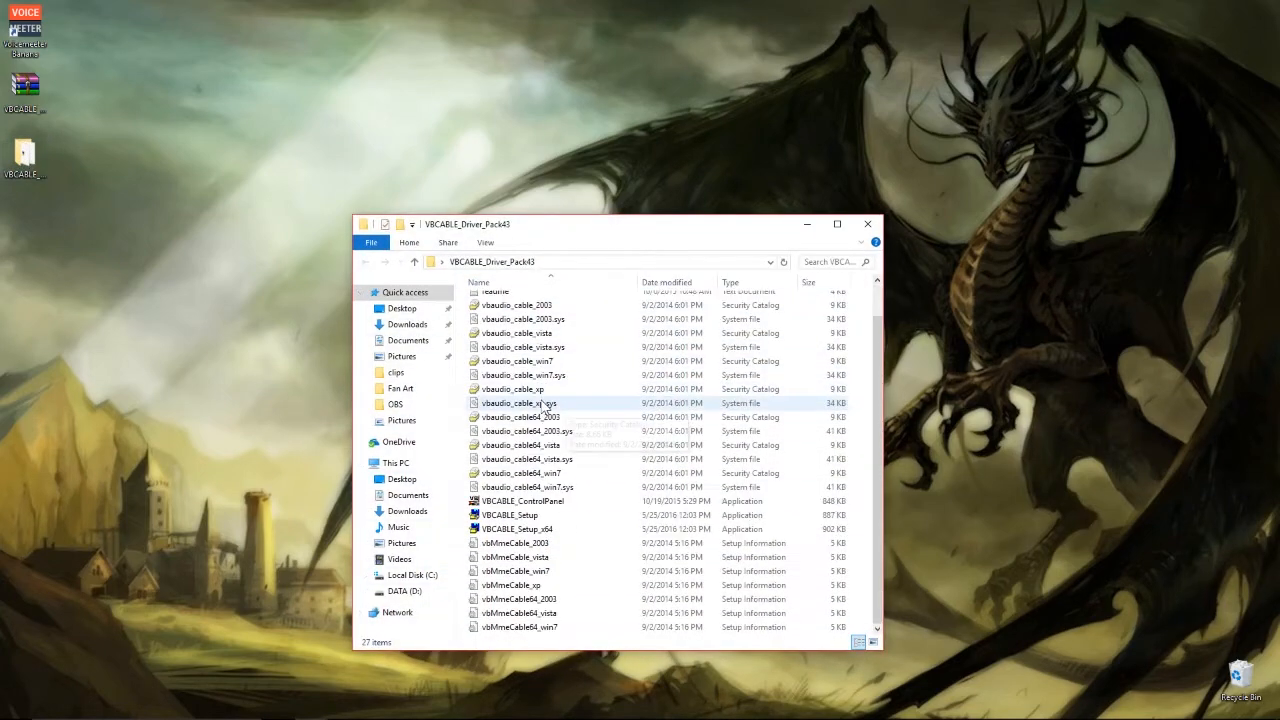
click(530, 529)
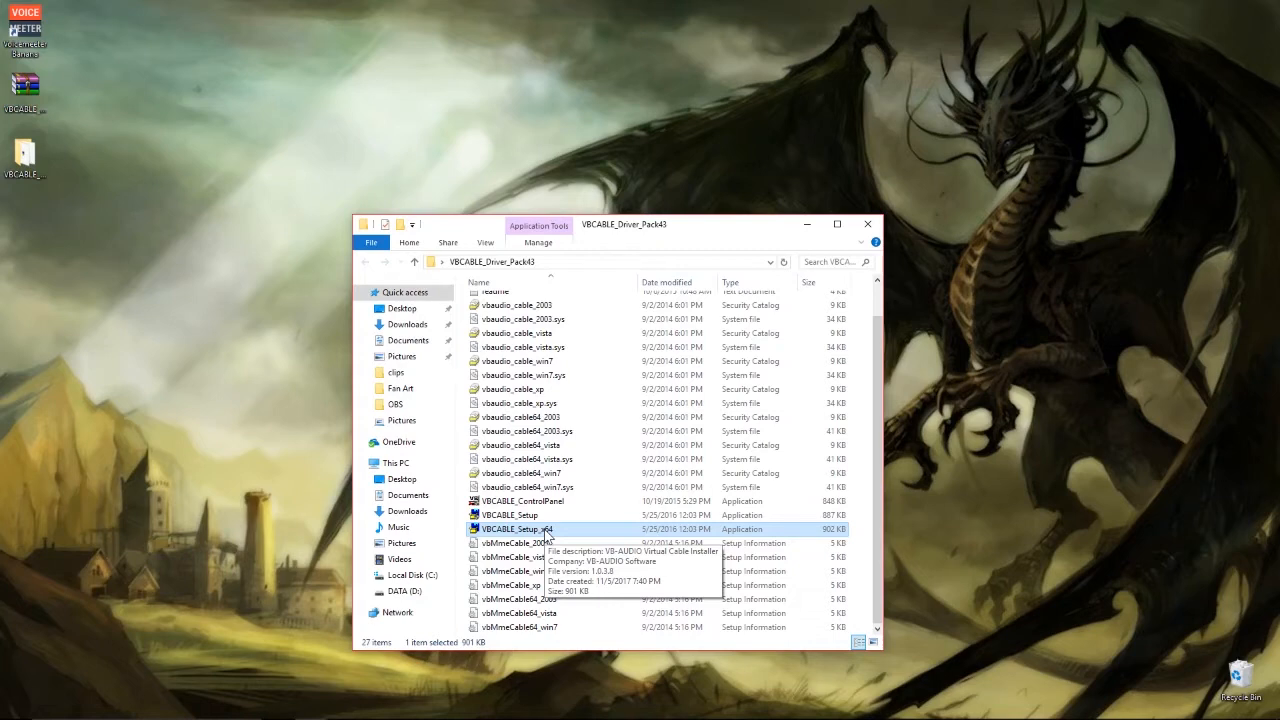
right_click(547, 533)
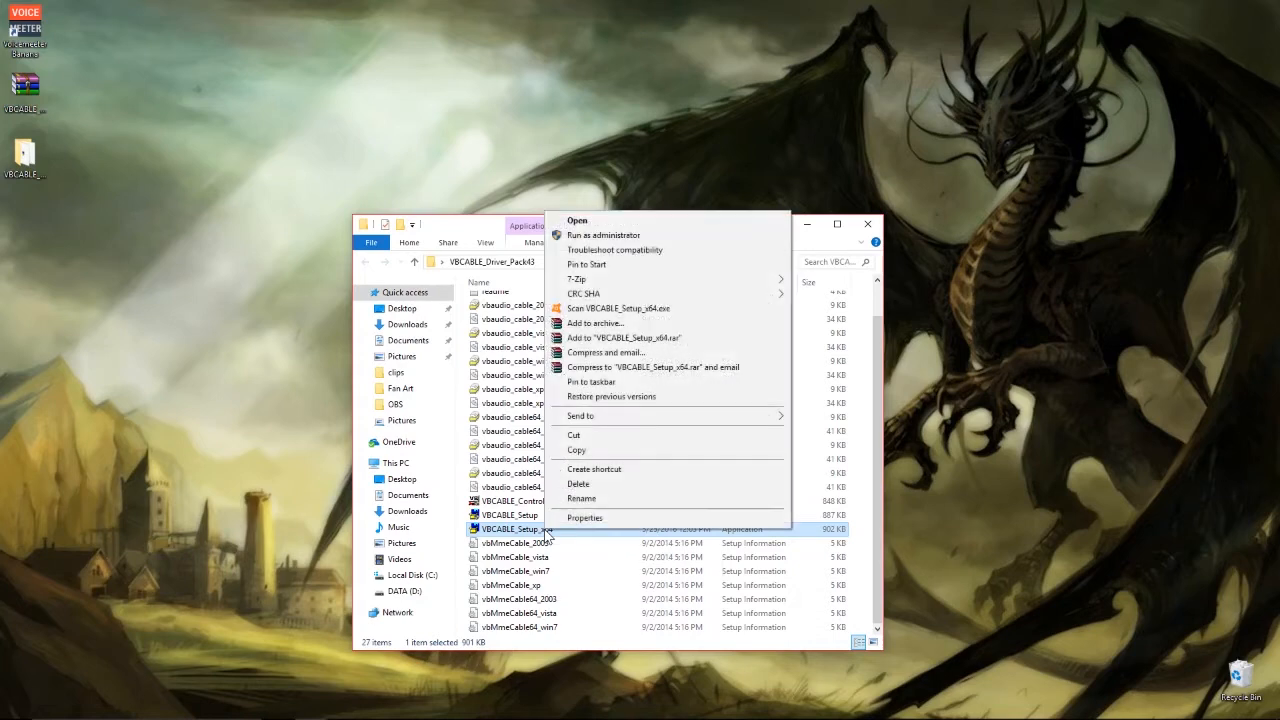
click(627, 240)
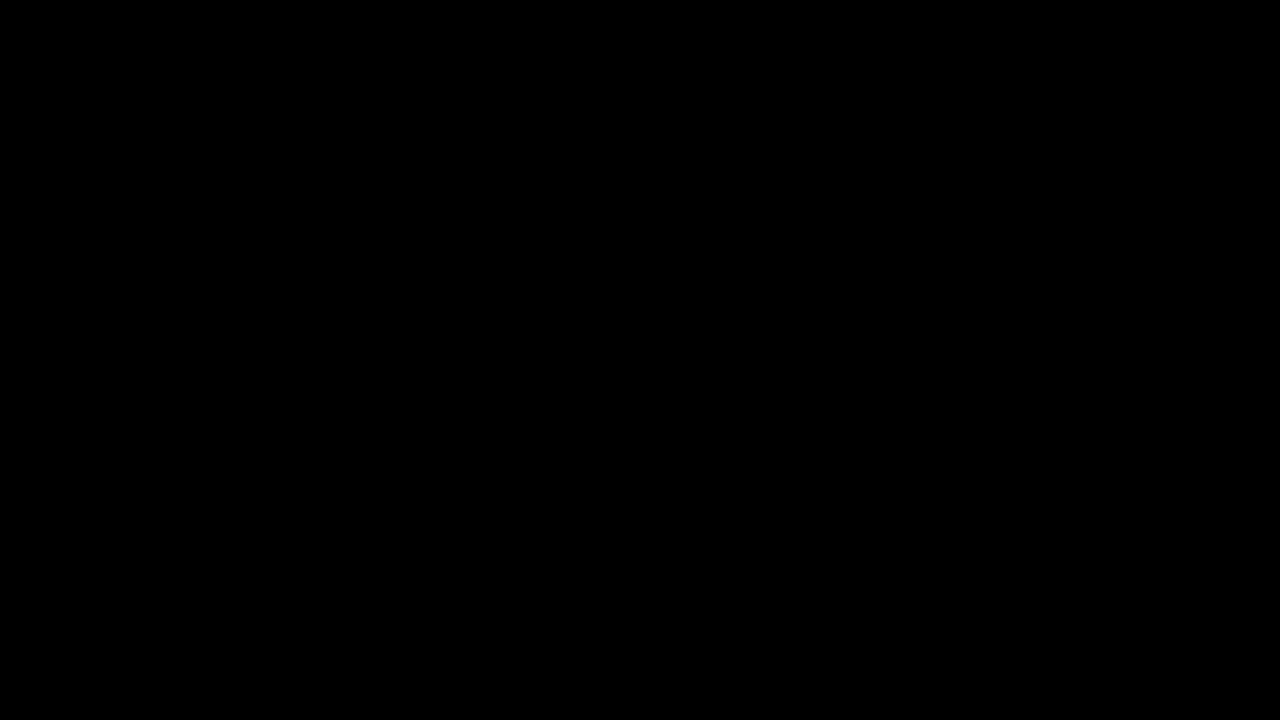
click(589, 451)
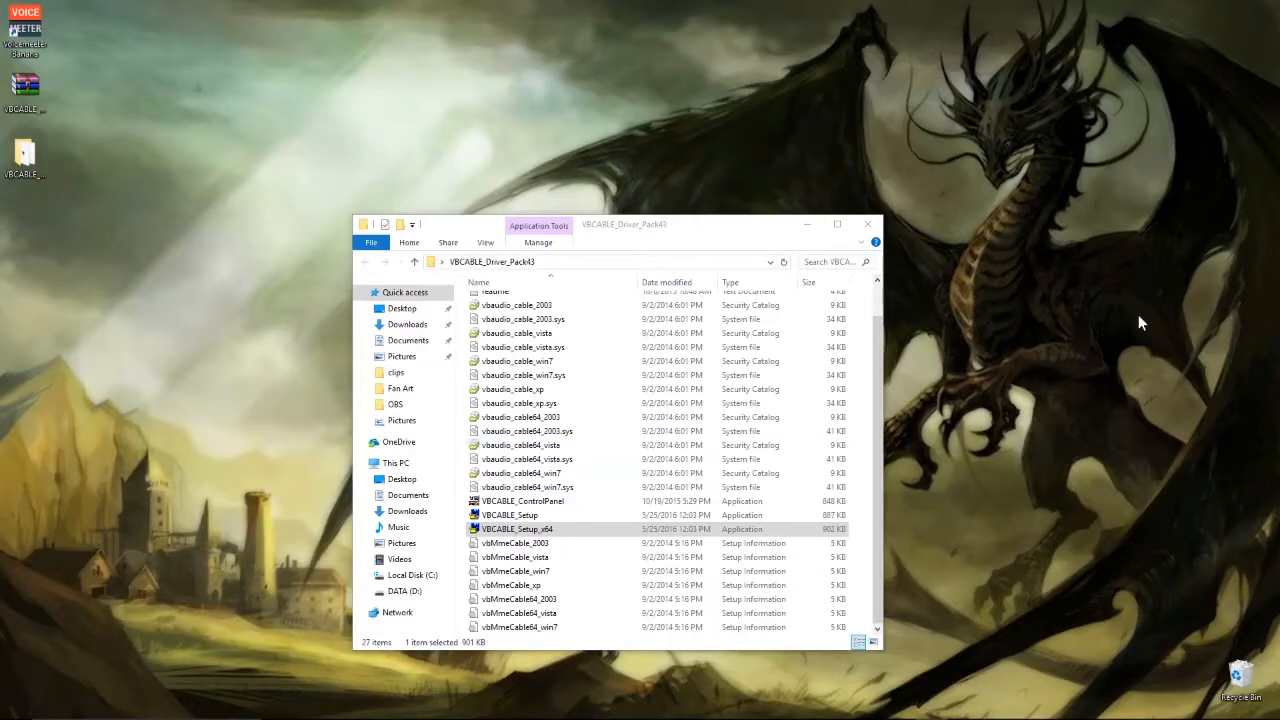
Step: Bring the Virtual Cable installer window into view, close it without removing the driver, and minimize the driver folder
drag(1279, 112, 654, 110)
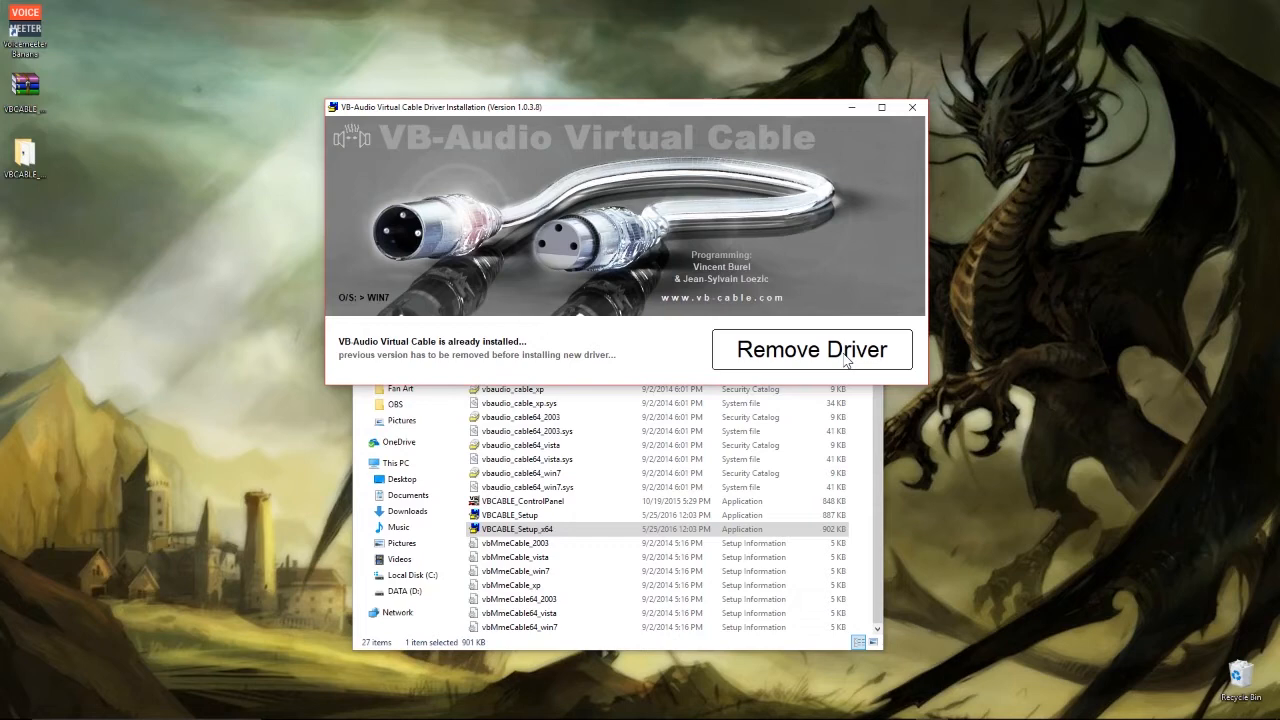
click(914, 108)
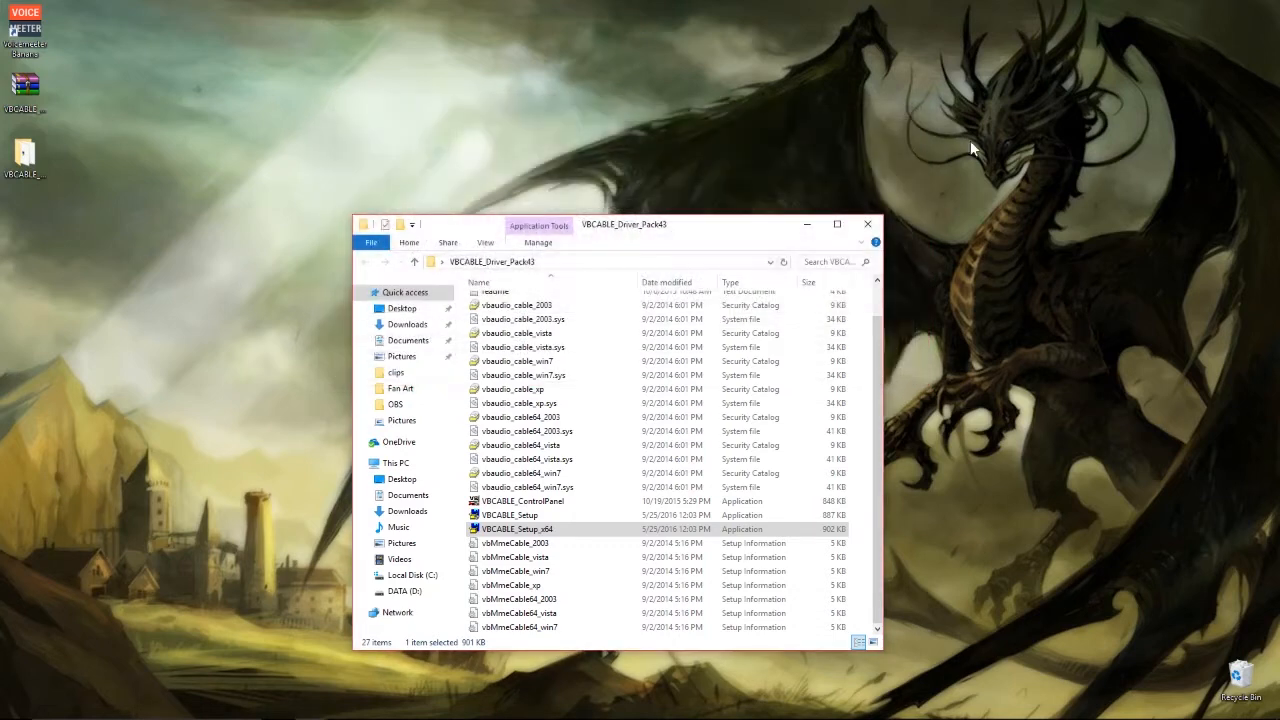
click(810, 225)
Step: Return to Chrome and download the Voicemeeter 2.0.3.6 EXE installer from VB-Audio's Banana page
mouse_move(358, 700)
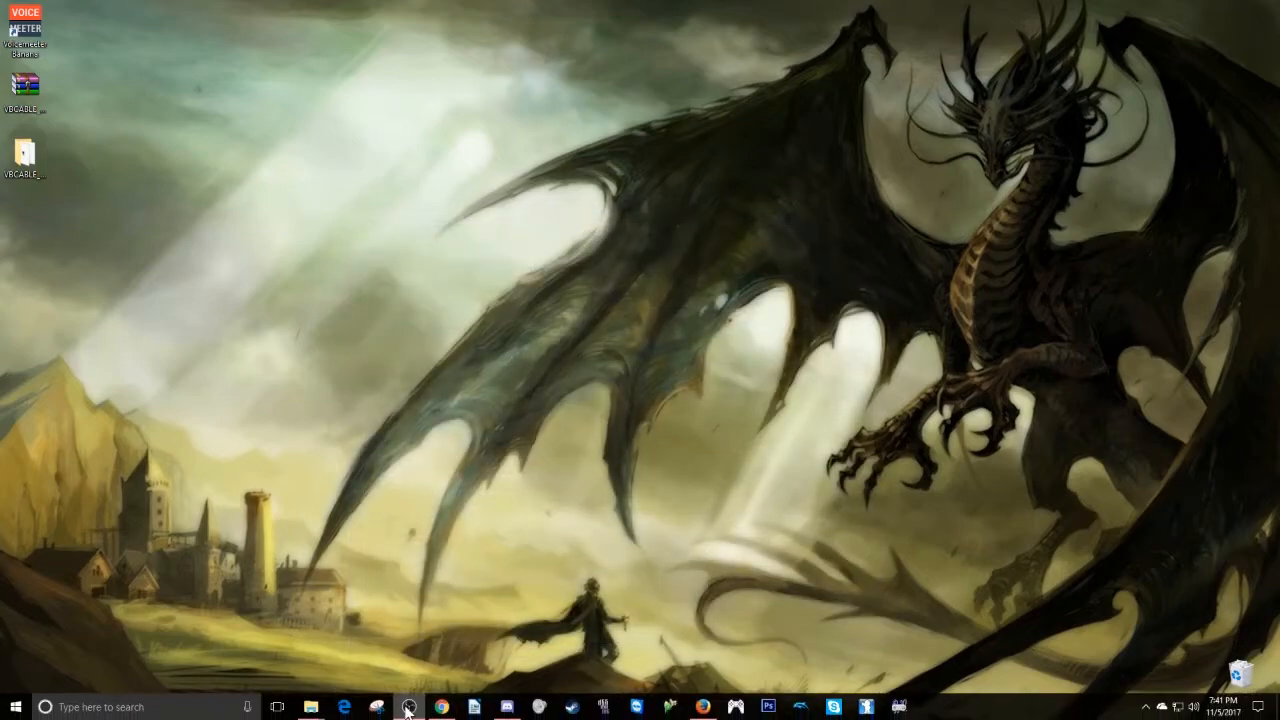
click(441, 707)
scroll(620, 459, up, 10)
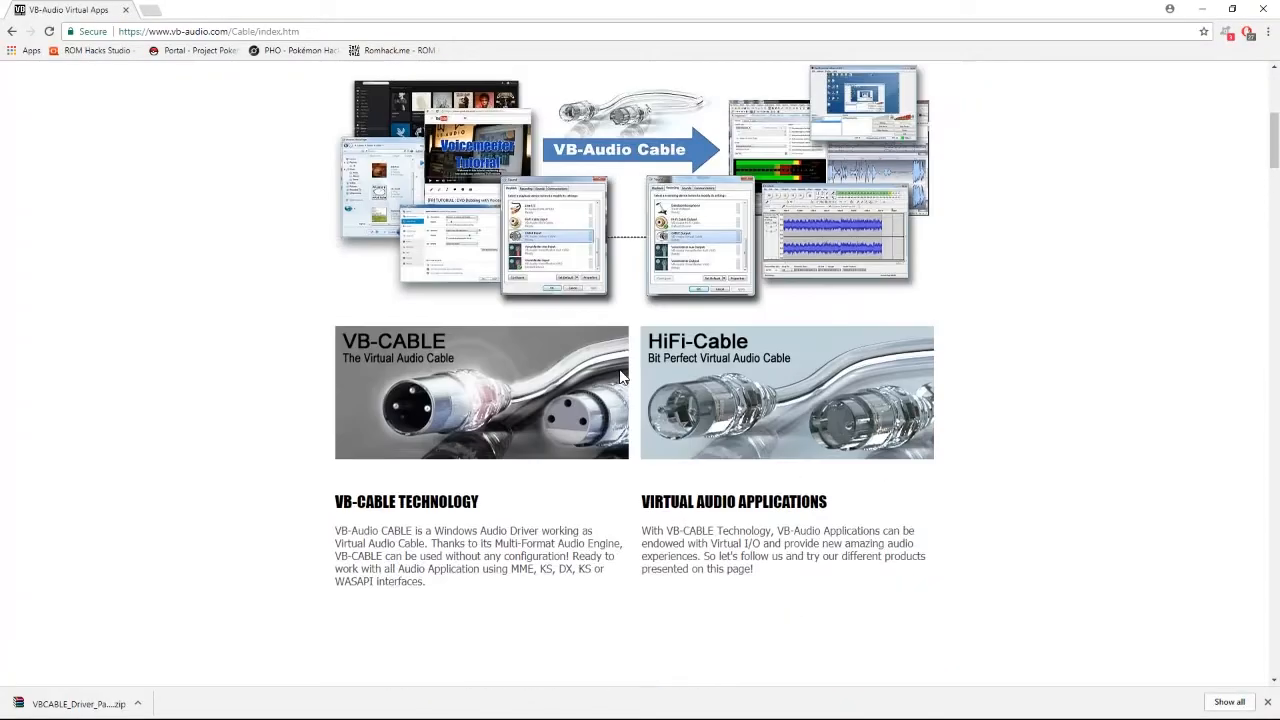
click(622, 174)
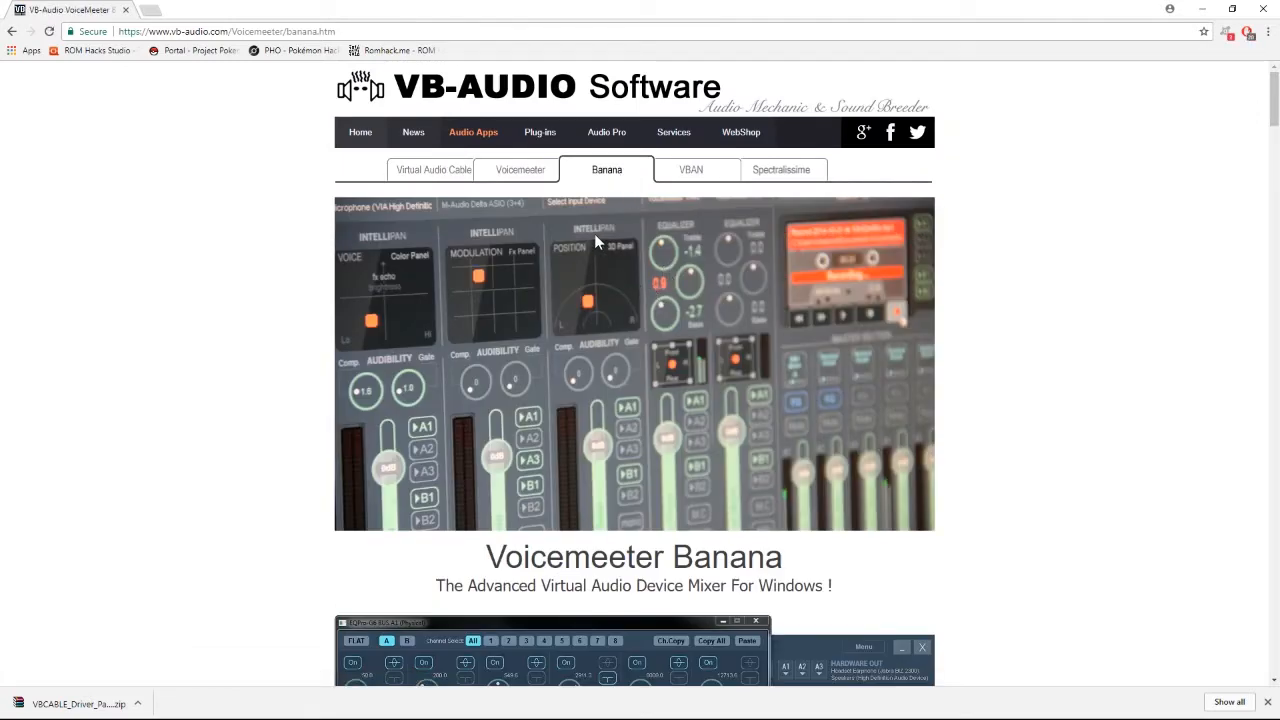
scroll(594, 243, down, 10)
scroll(597, 257, down, 20)
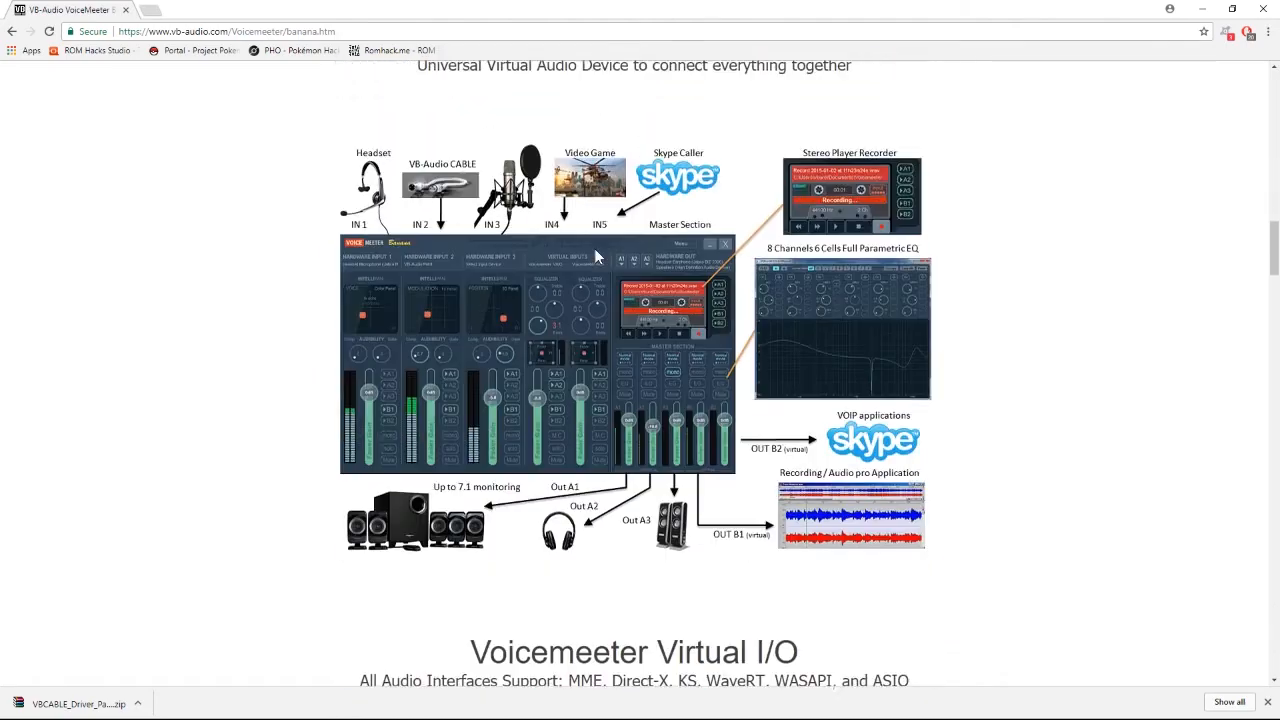
scroll(597, 257, down, 2)
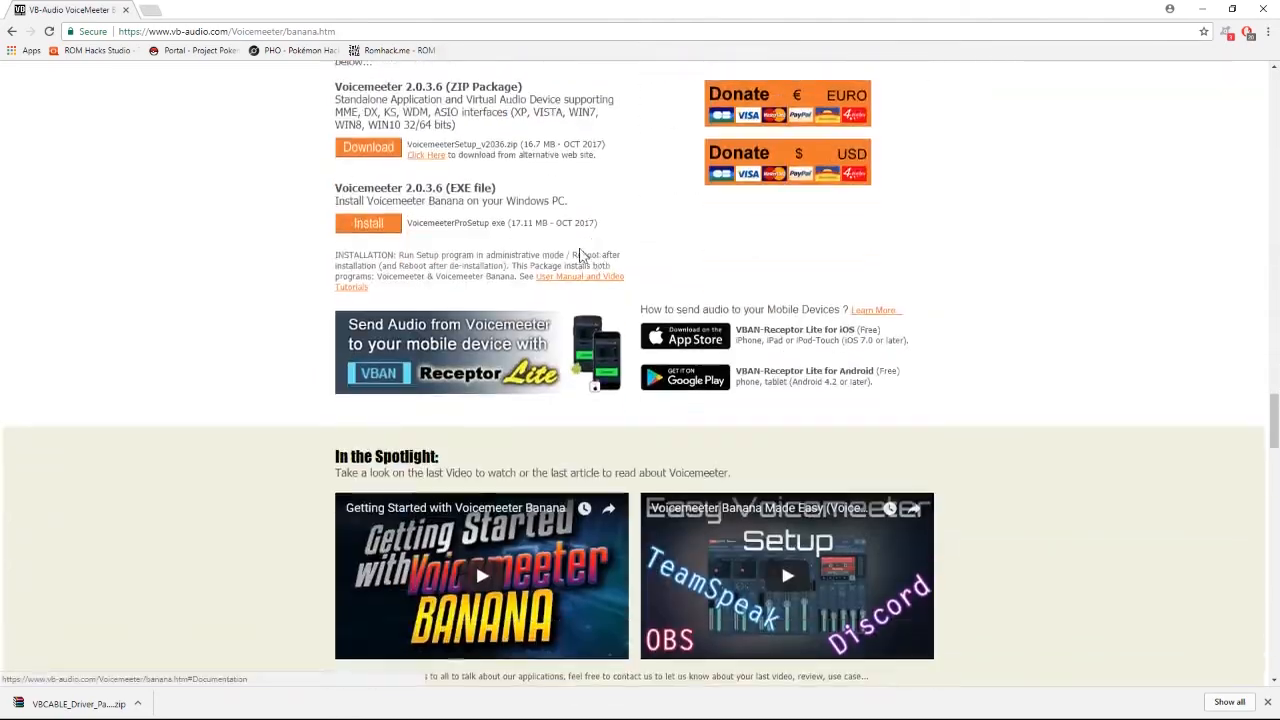
scroll(580, 257, up, 2)
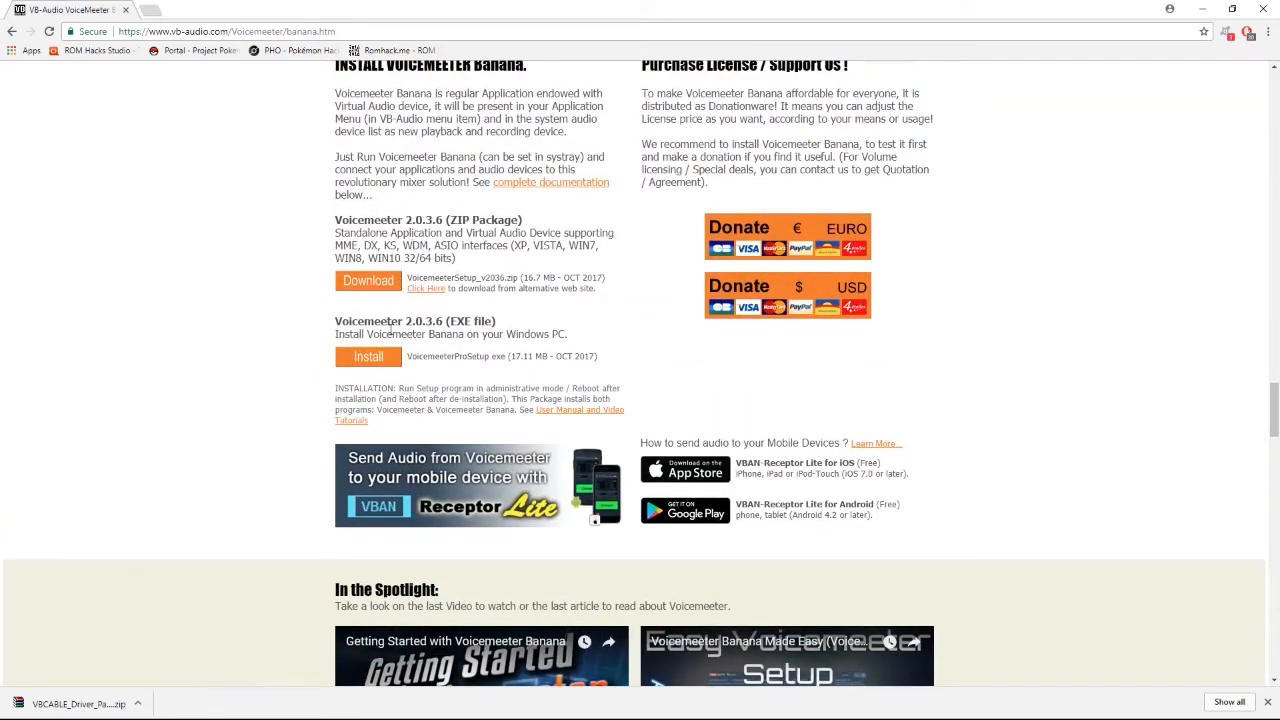
click(373, 362)
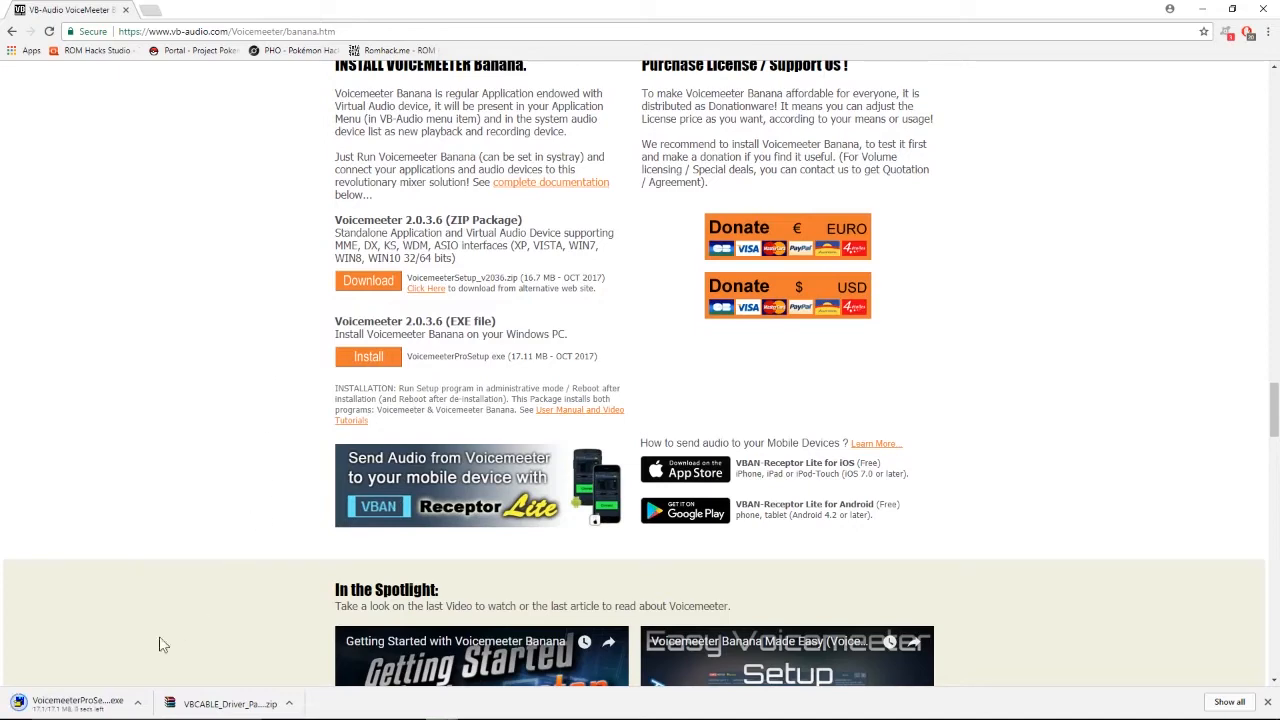
Step: Show the downloaded VoicemeeterProSetup in its folder, move it to the desktop, and clear the open windows
right_click(80, 708)
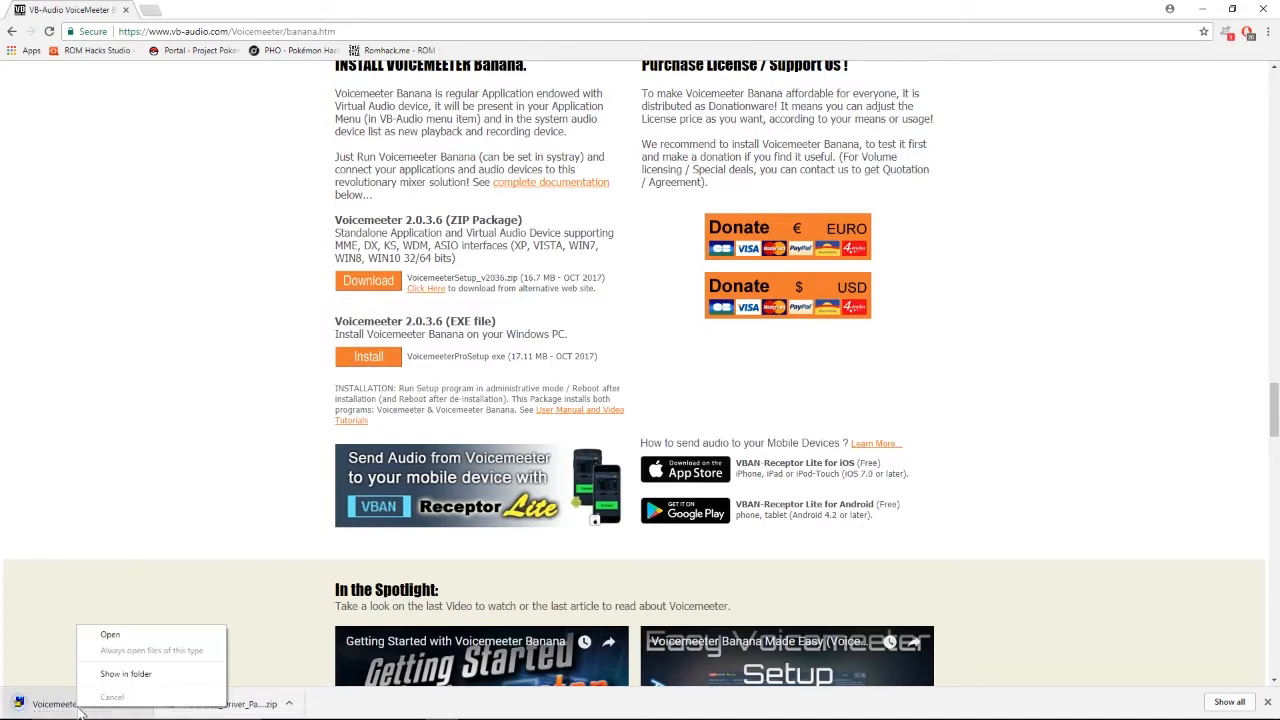
click(125, 673)
click(1201, 12)
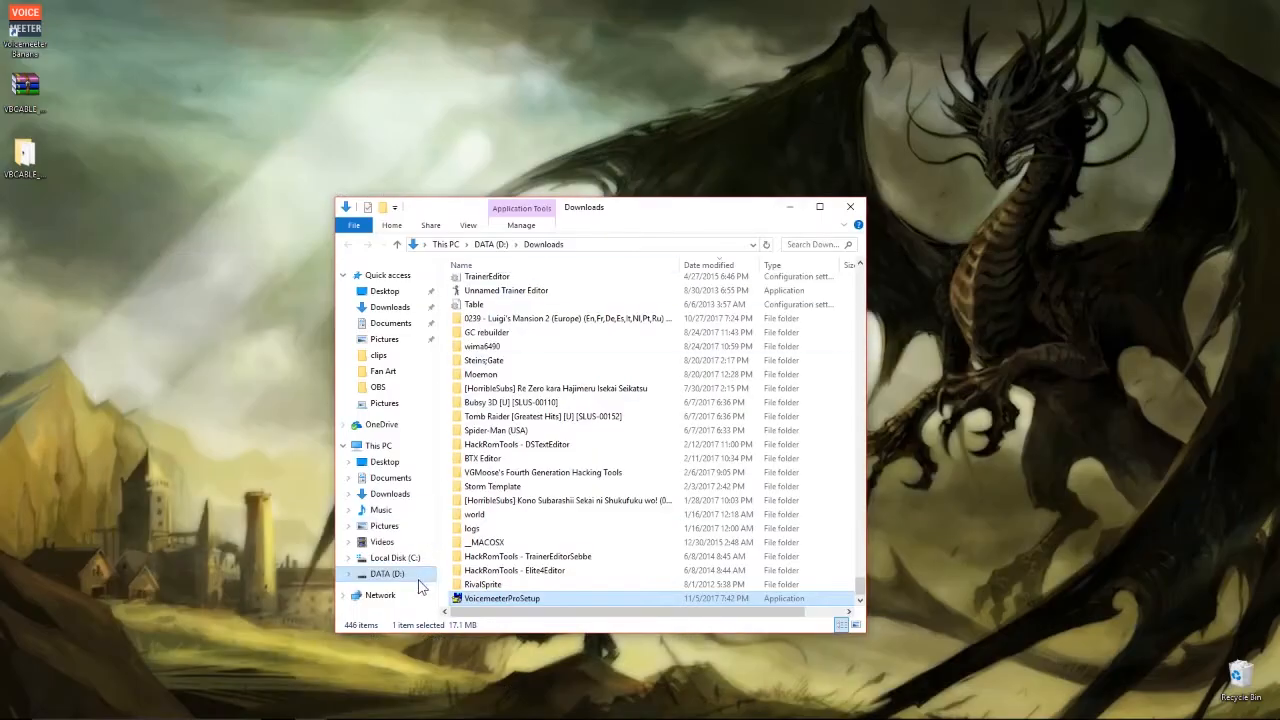
drag(472, 599, 44, 252)
click(850, 207)
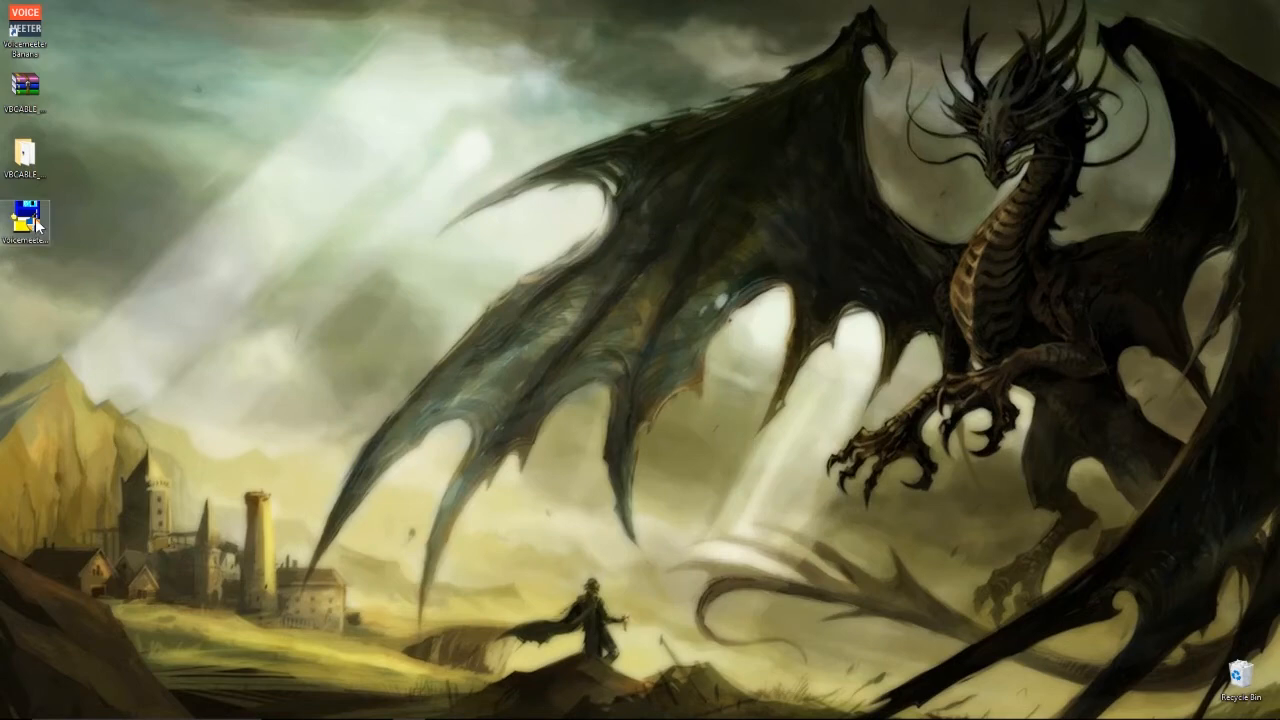
Step: Run the Voicemeeter setup on the desktop as administrator and choose to install the unverified app anyway
right_click(35, 221)
click(63, 246)
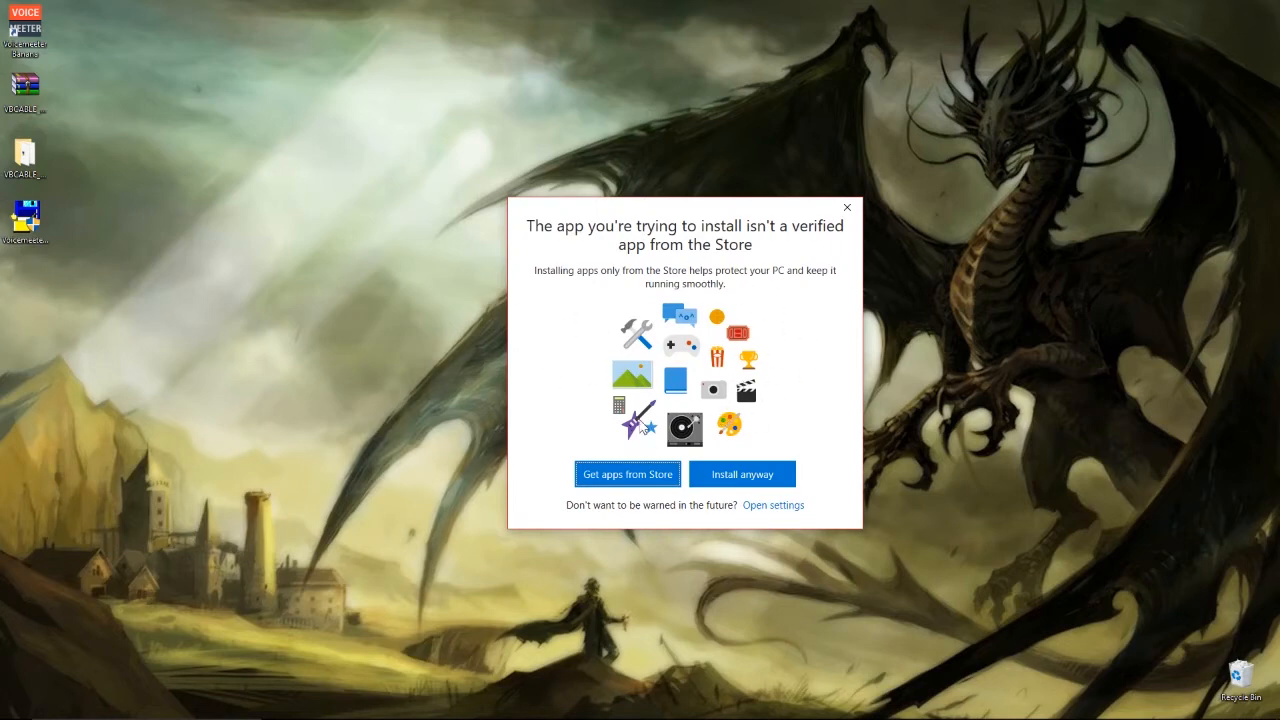
click(746, 478)
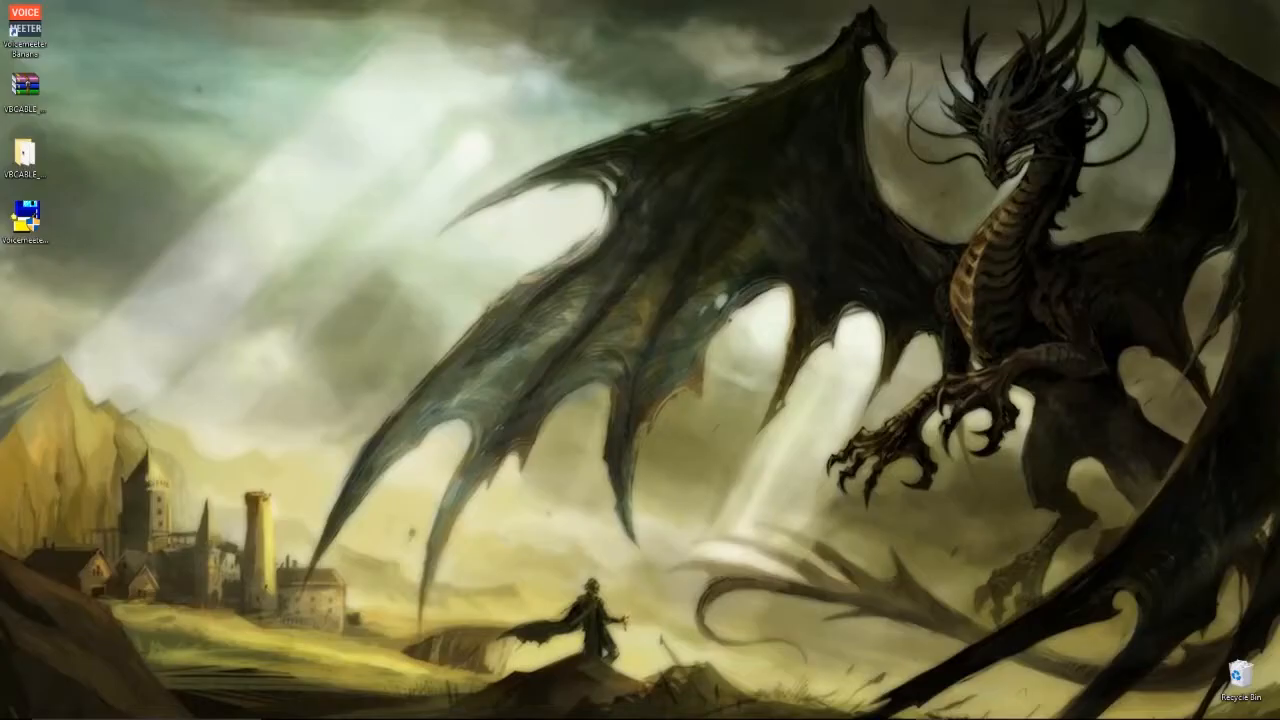
Step: Bring the Voicemeeter installer window into view and close it without removing the installed version
drag(1279, 76, 598, 41)
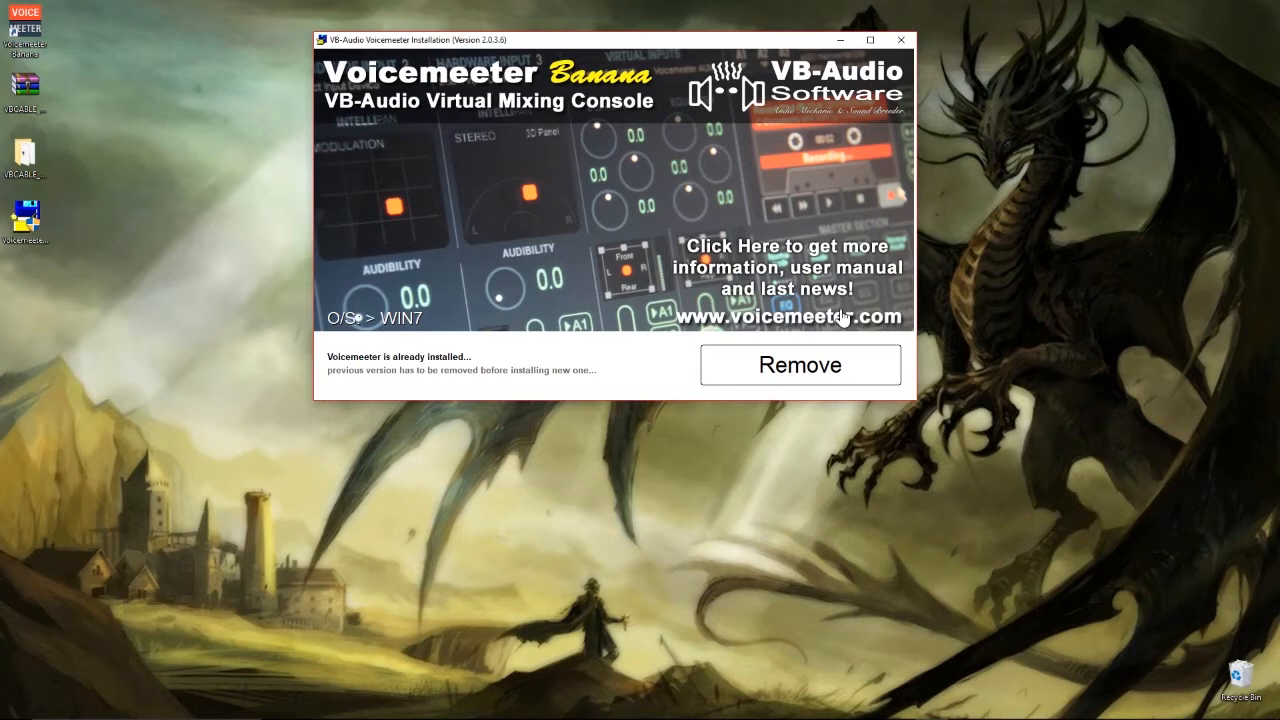
click(899, 41)
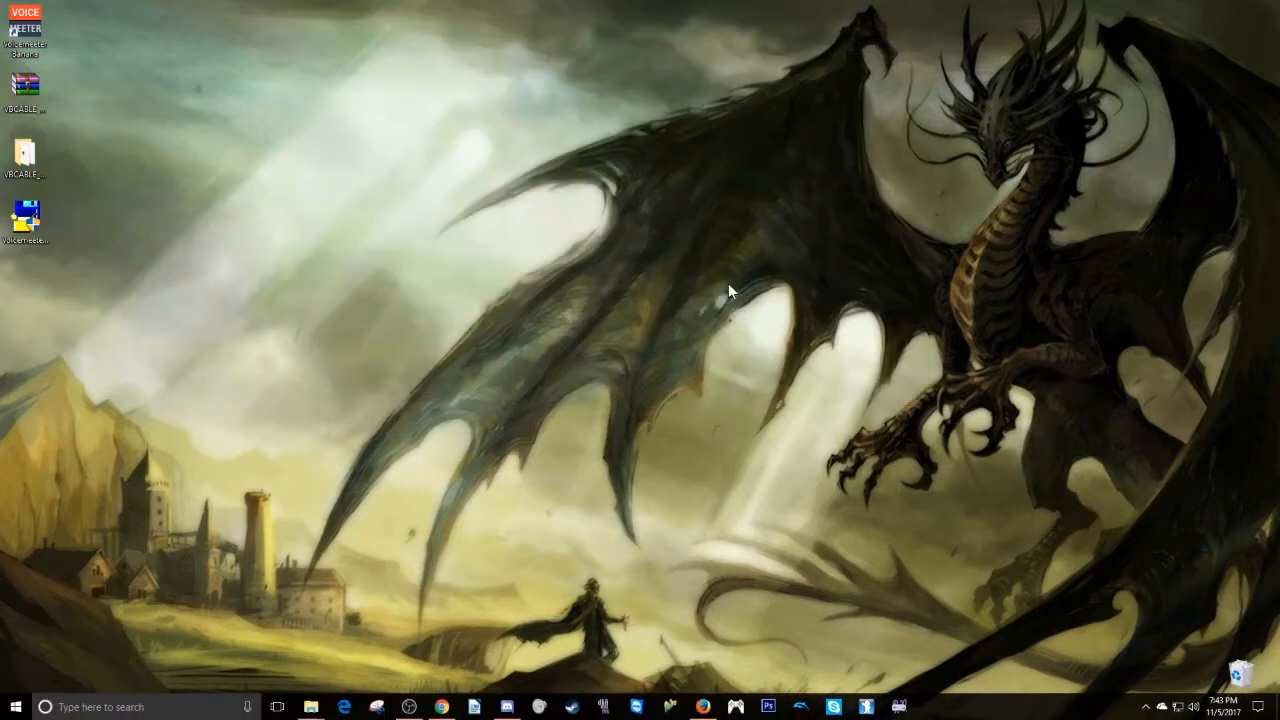
Step: Open Voicemeeter Banana from the desktop to view its mixer window, and close it
double_click(25, 32)
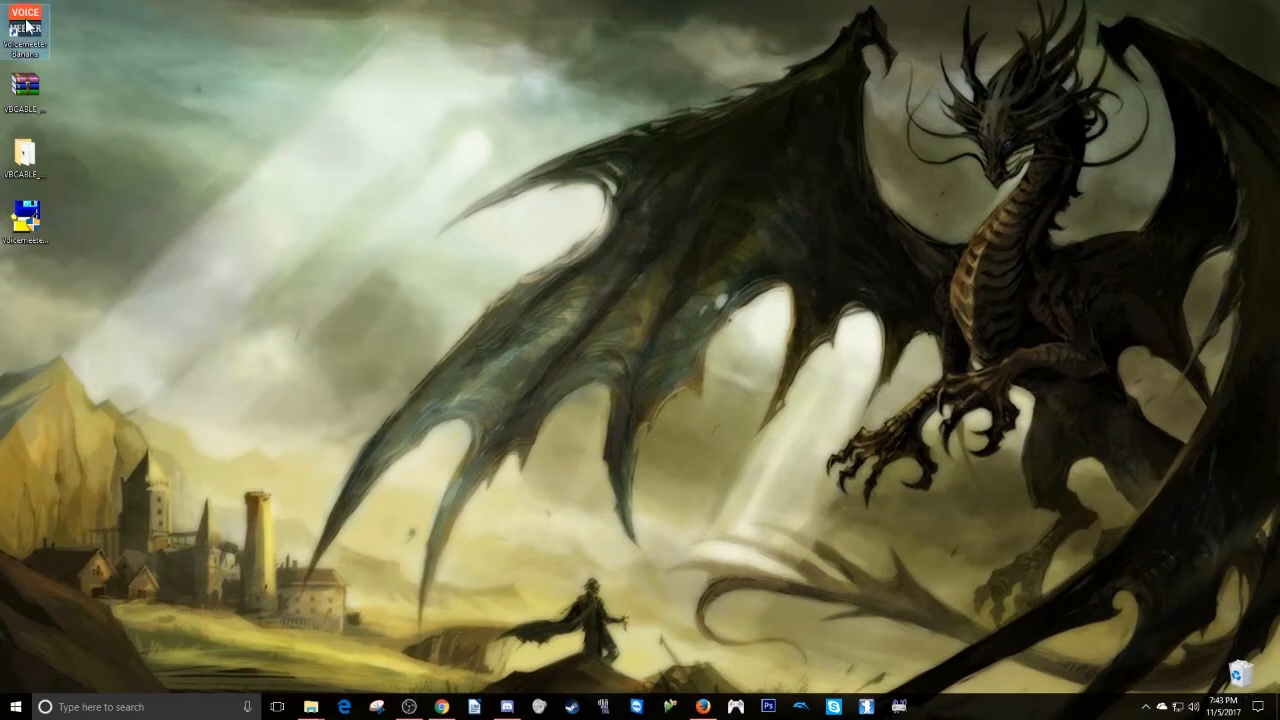
drag(856, 152, 714, 169)
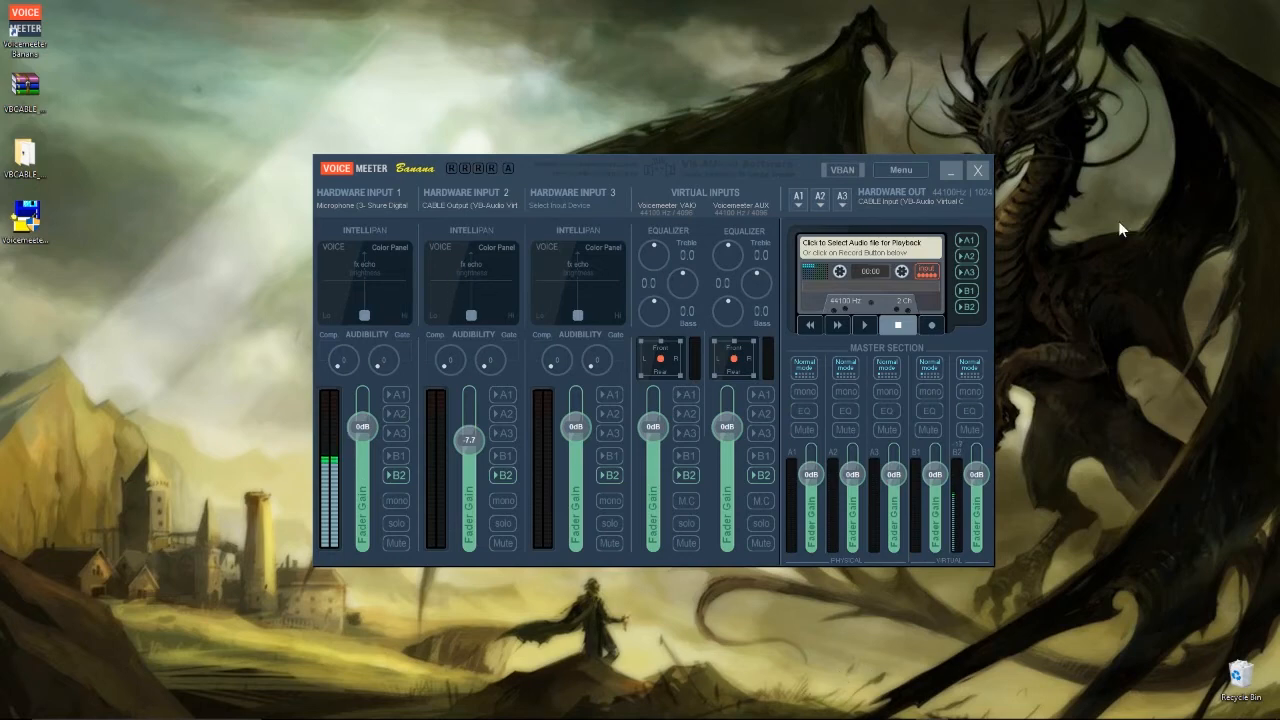
click(982, 174)
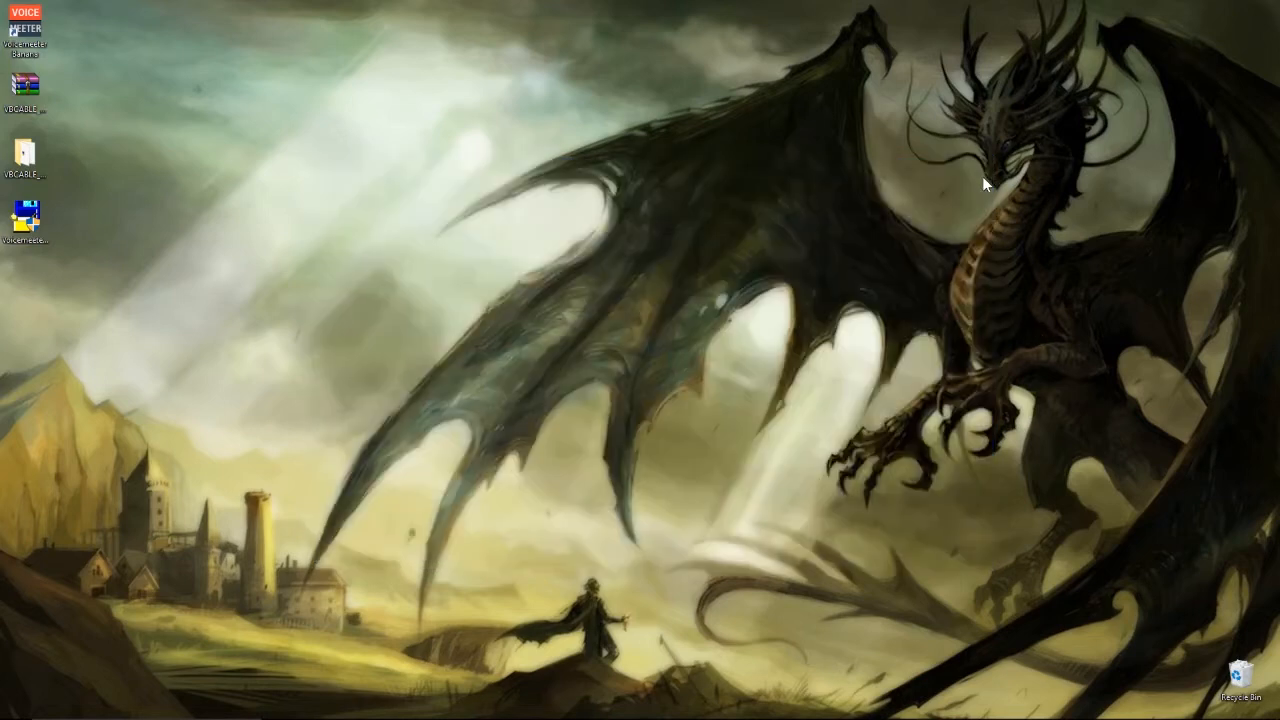
Step: Open the Windows playback devices window, move it to the middle of the desktop, and highlight Speakers and CABLE Input
right_click(1195, 706)
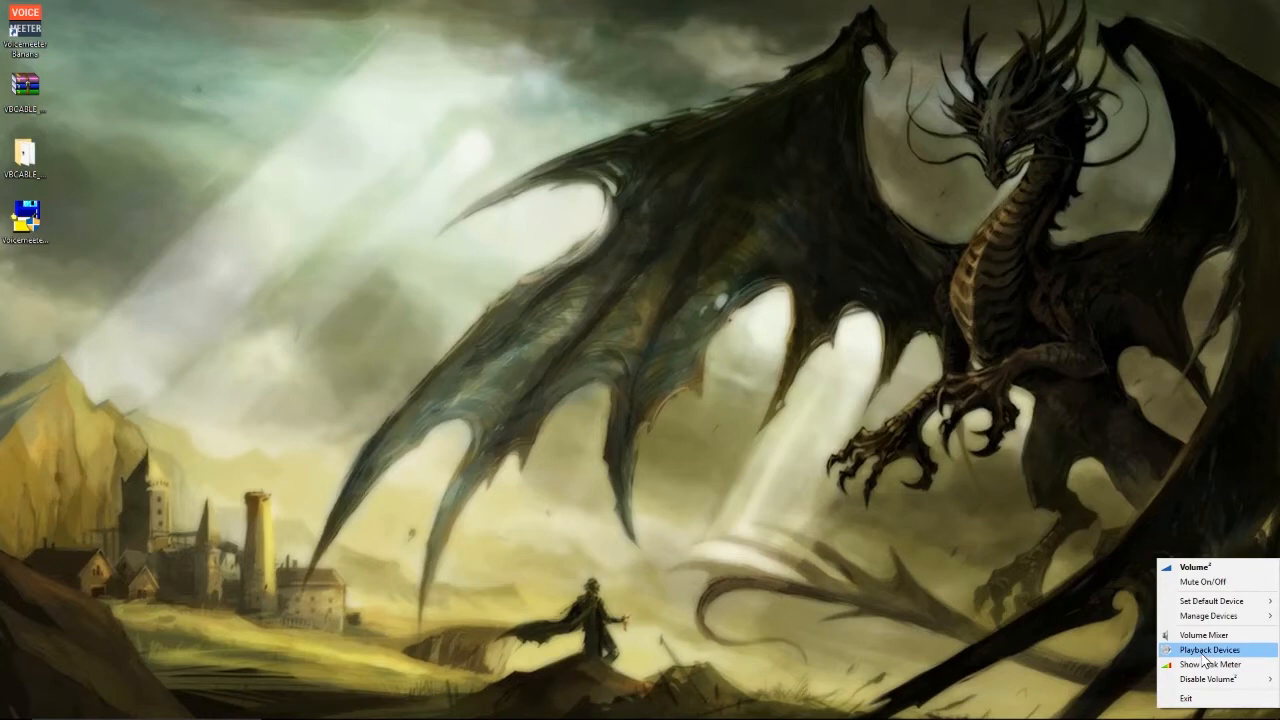
click(1206, 652)
drag(320, 168, 628, 200)
click(585, 227)
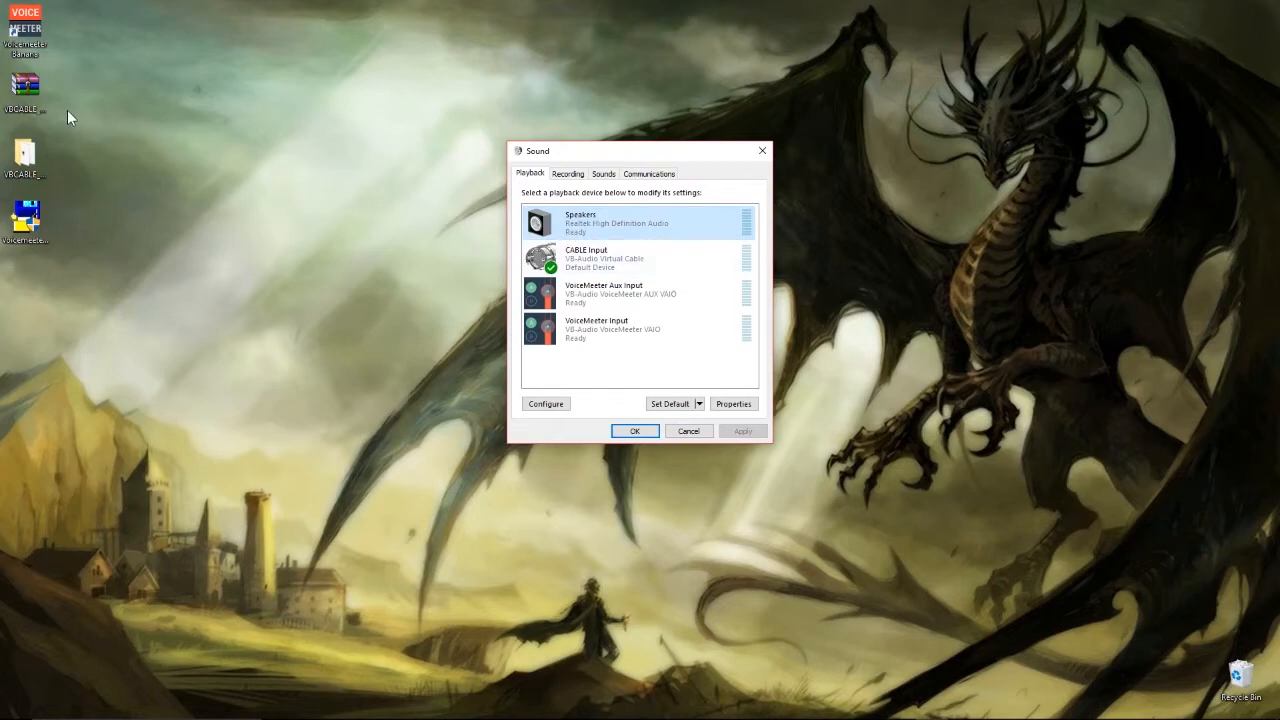
click(585, 258)
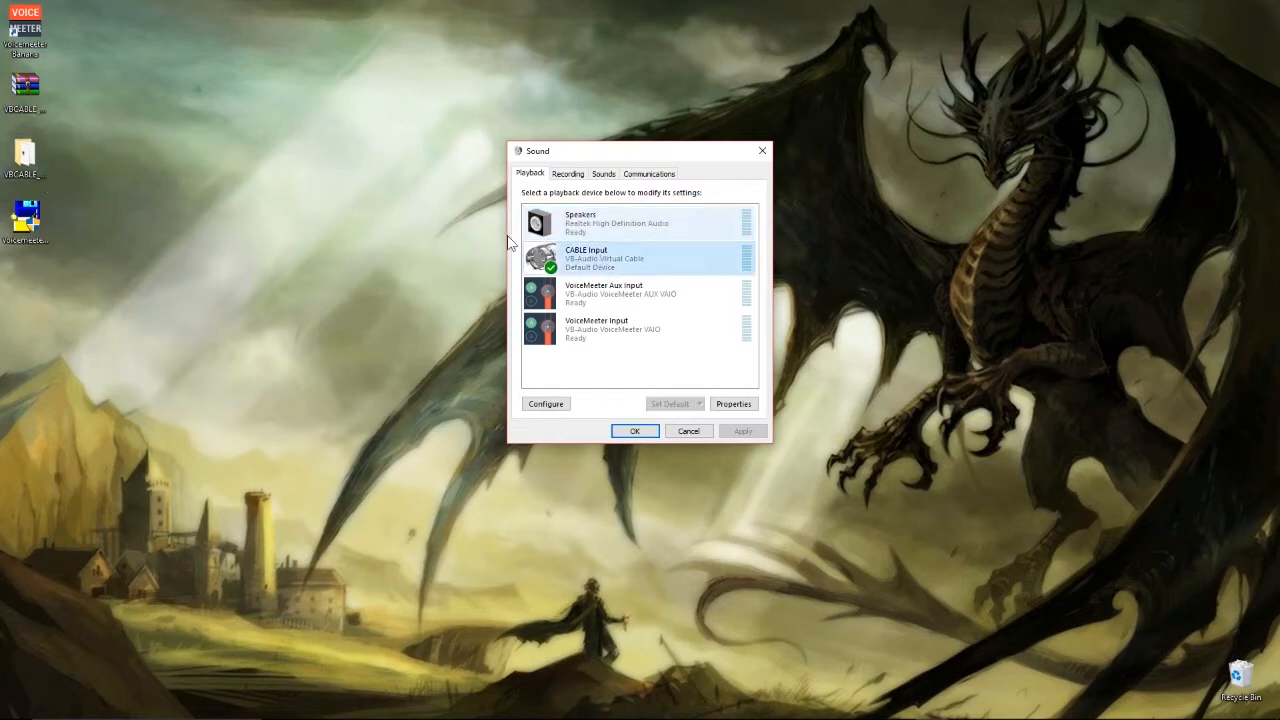
click(25, 155)
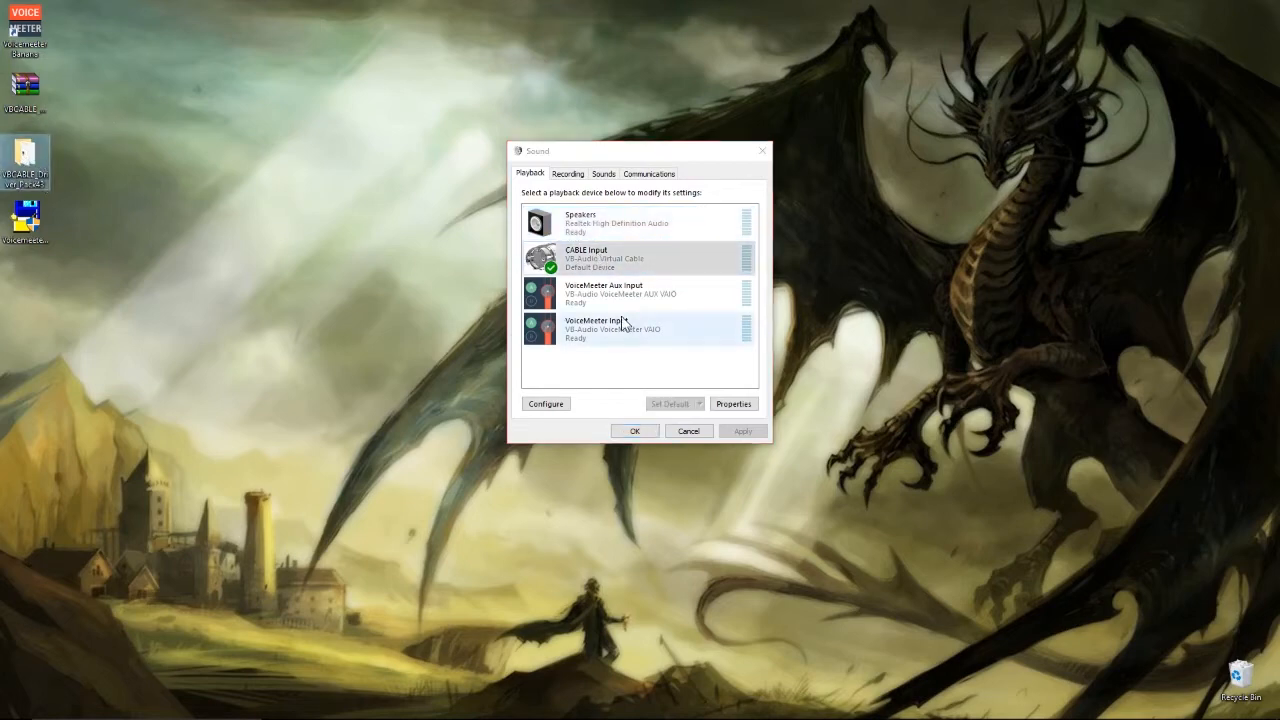
Step: Examine the VoiceMeeter Aux Input and VoiceMeeter Input playback entries, and return the selection to CABLE Input
click(598, 294)
click(590, 323)
click(580, 299)
click(575, 327)
click(604, 300)
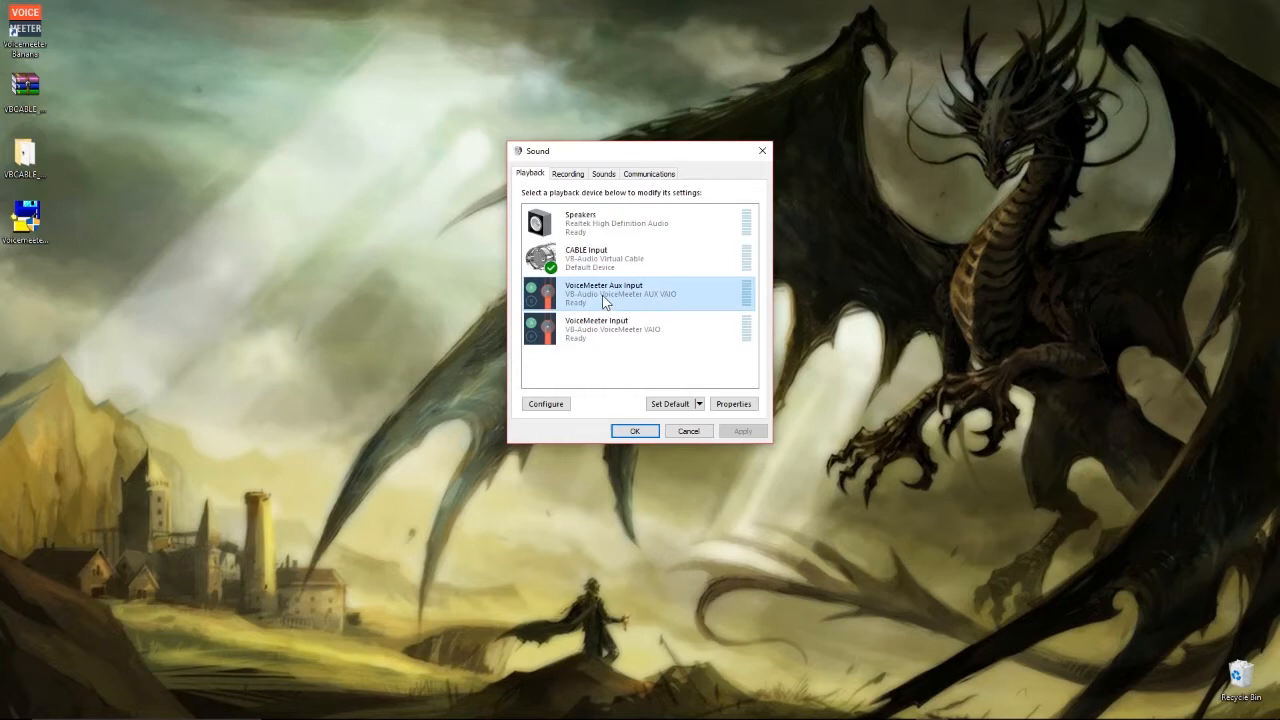
key(Up)
key(Down)
key(Down)
key(Up)
click(593, 266)
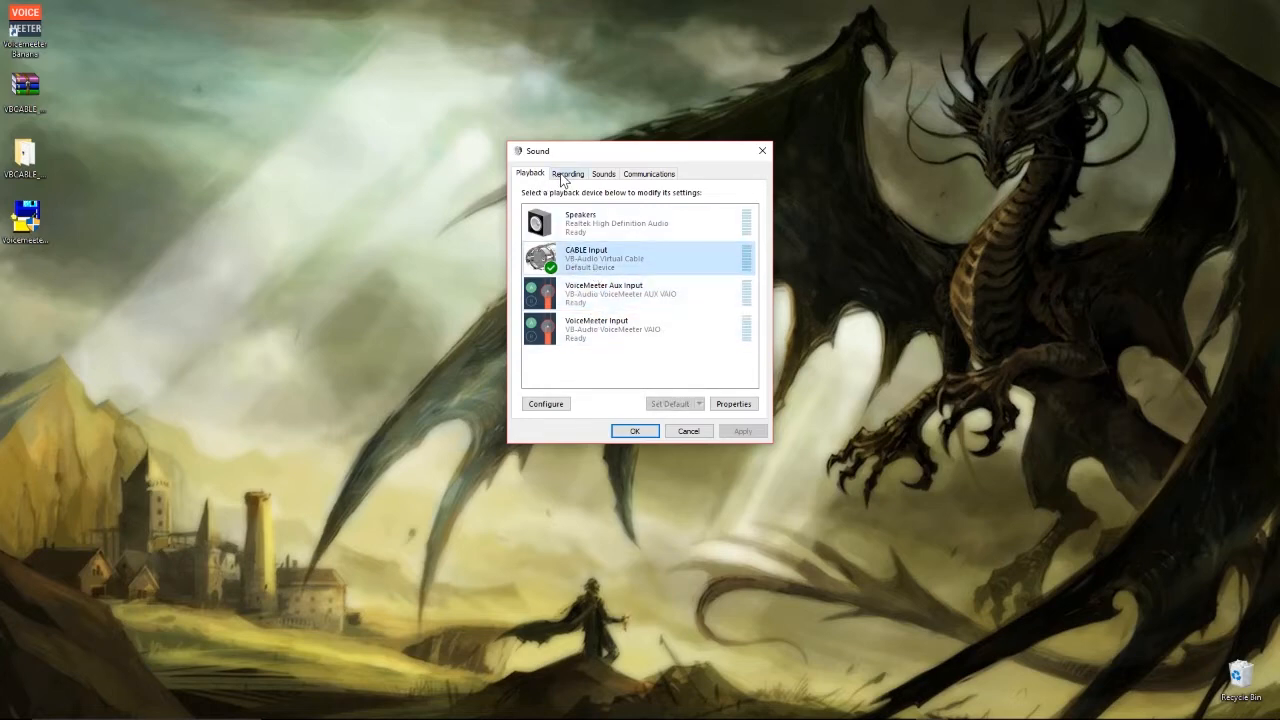
Step: Examine the recording devices, including VoiceMeeter Output, and compare them with the playback devices
click(566, 174)
click(587, 320)
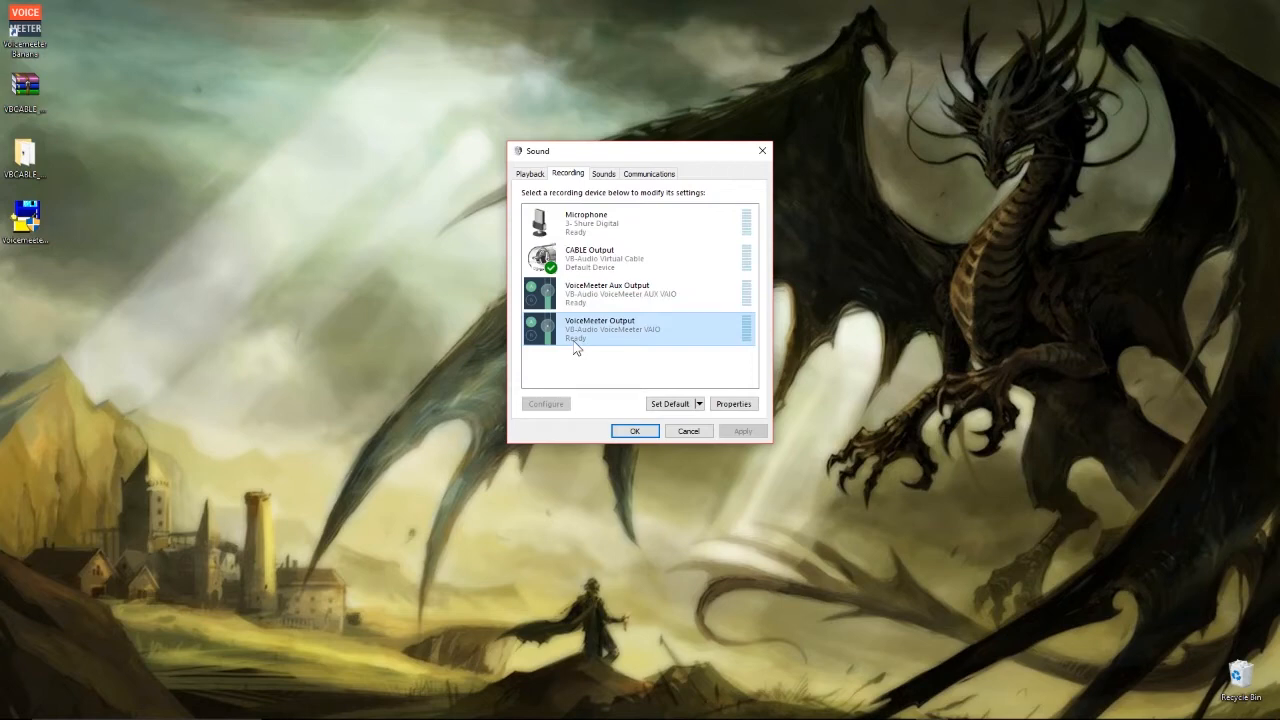
click(531, 174)
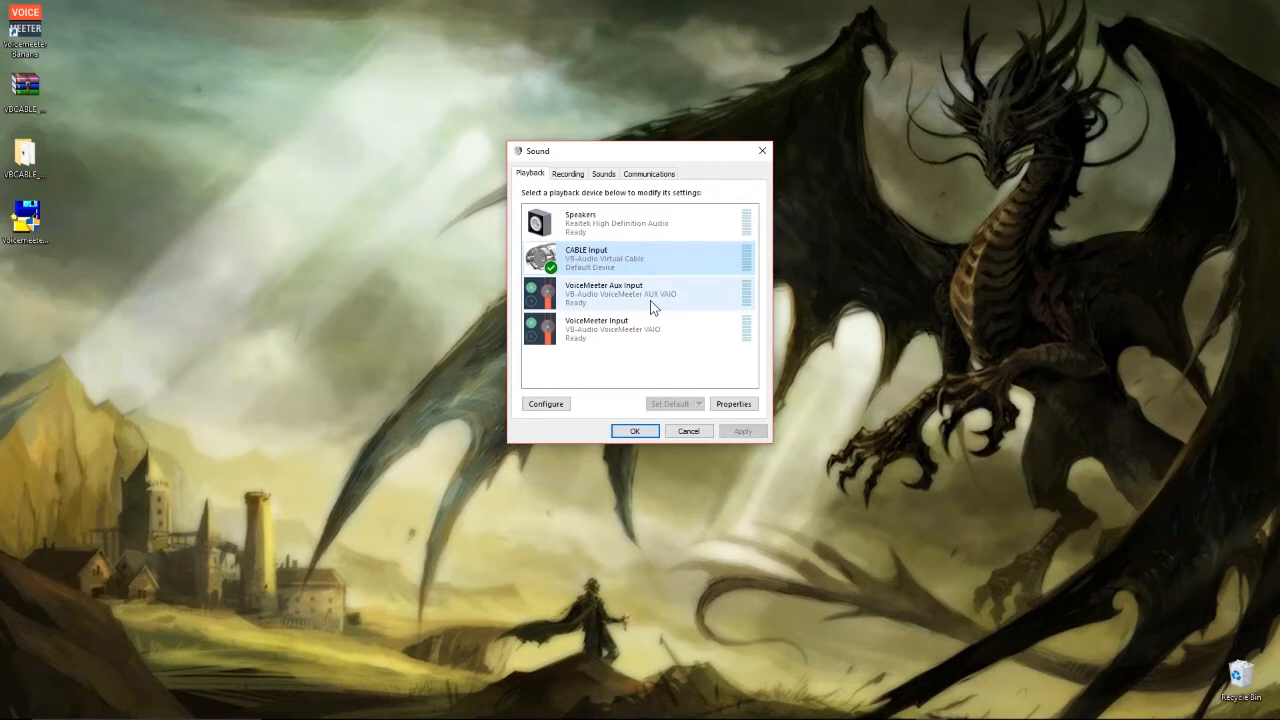
Step: Review the Listen settings and available playback targets of the CABLE Output recording device, and leave without changing them
click(568, 173)
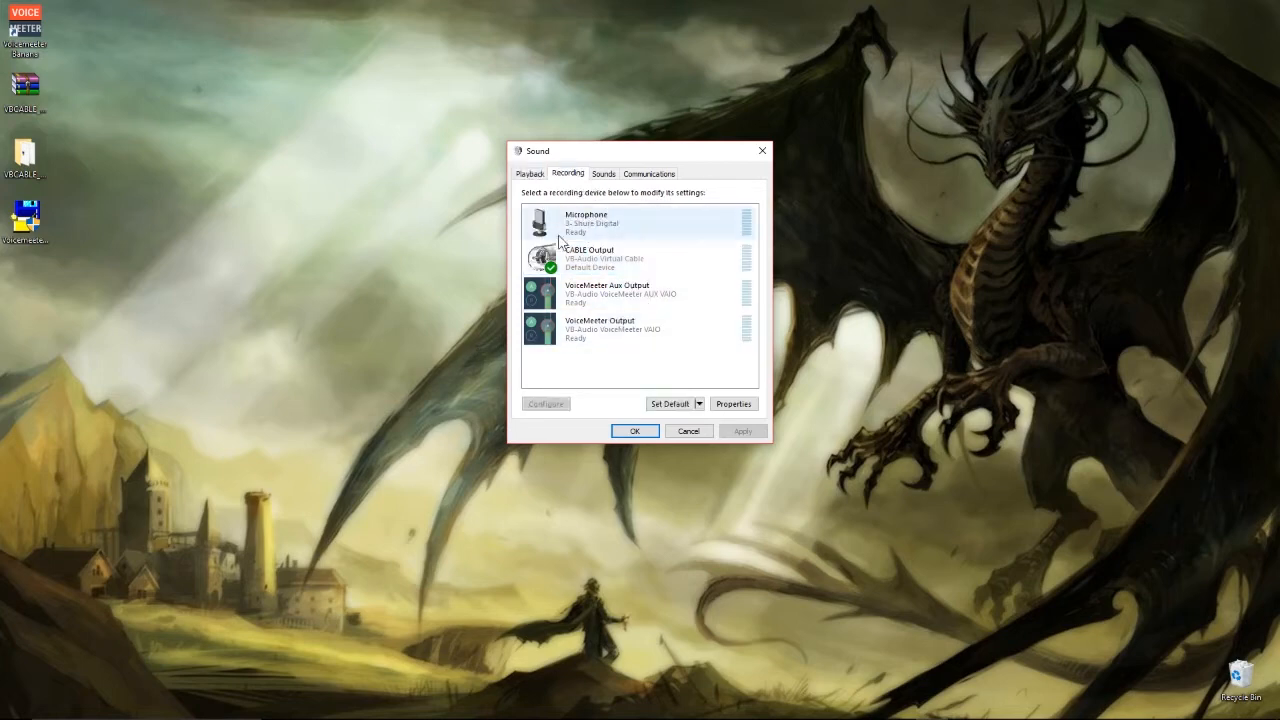
click(598, 262)
right_click(600, 266)
click(634, 326)
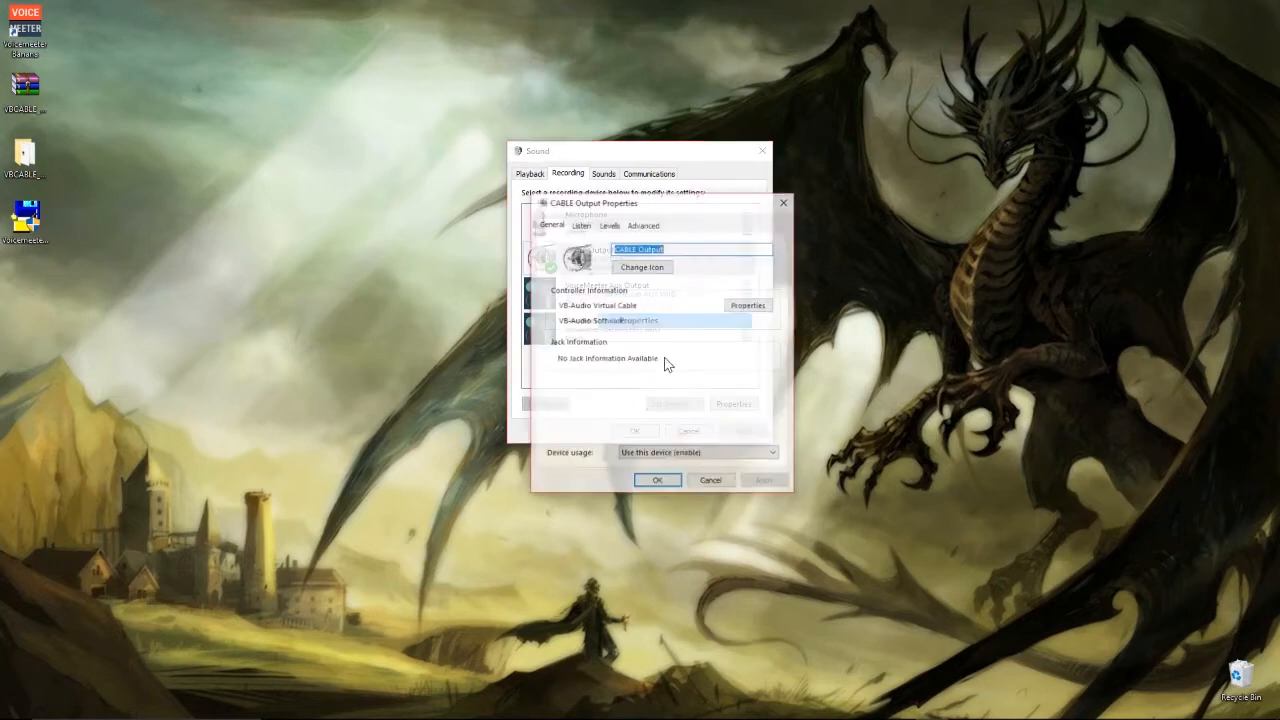
click(584, 228)
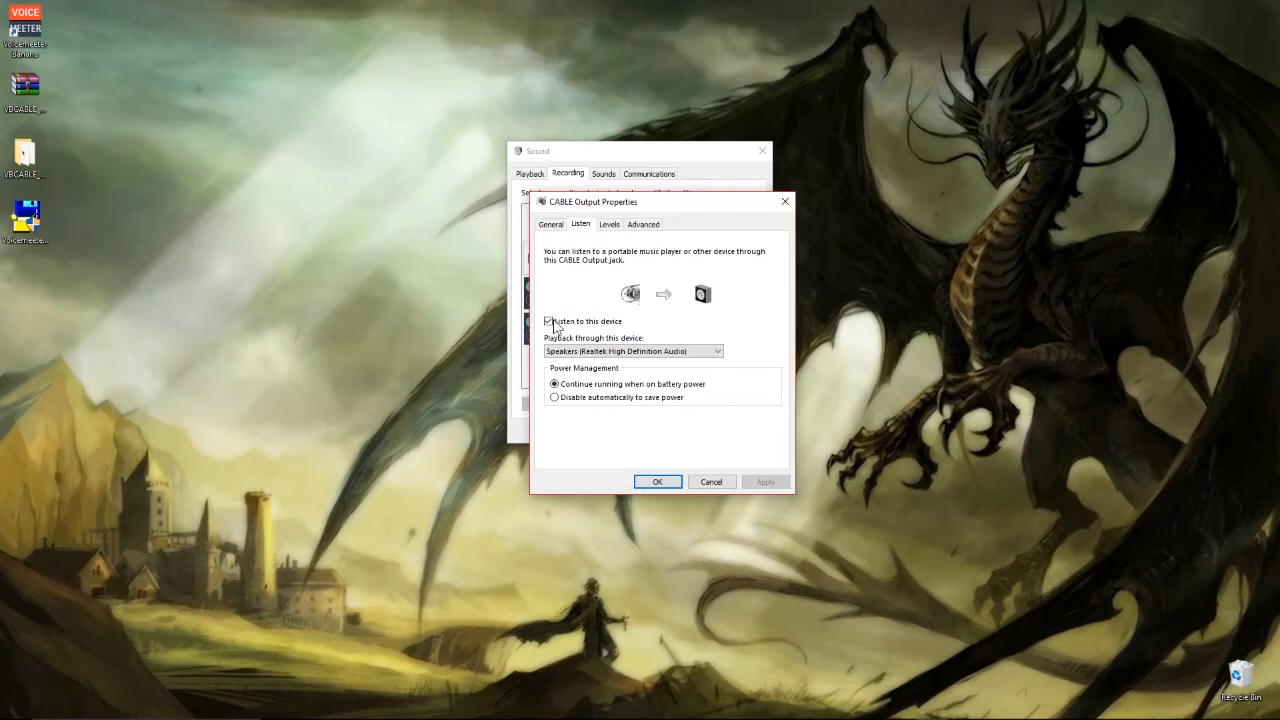
click(614, 354)
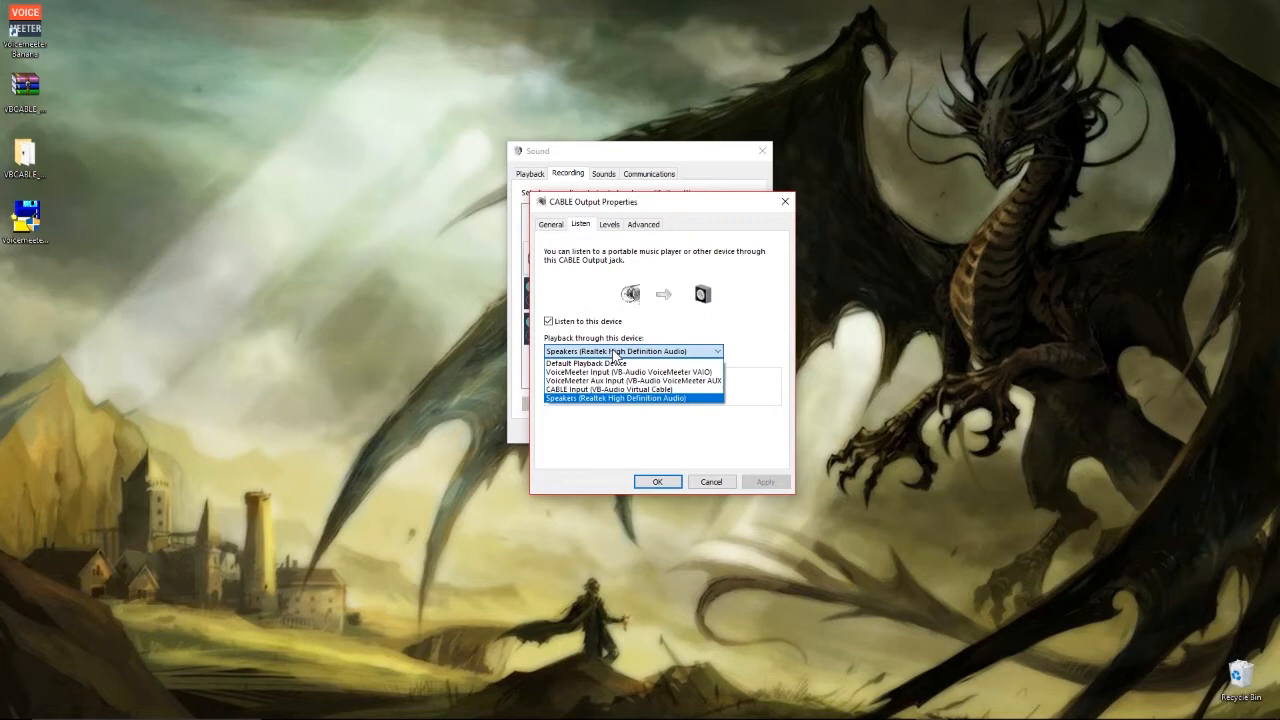
click(752, 378)
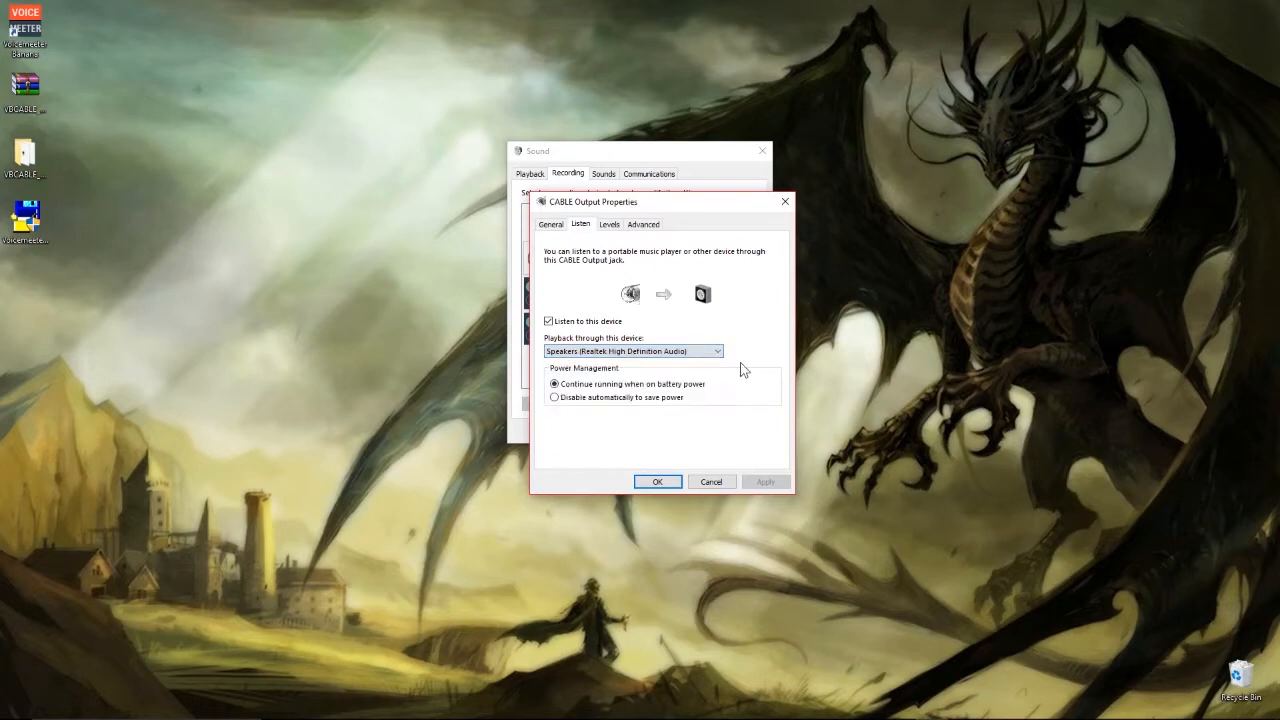
click(724, 486)
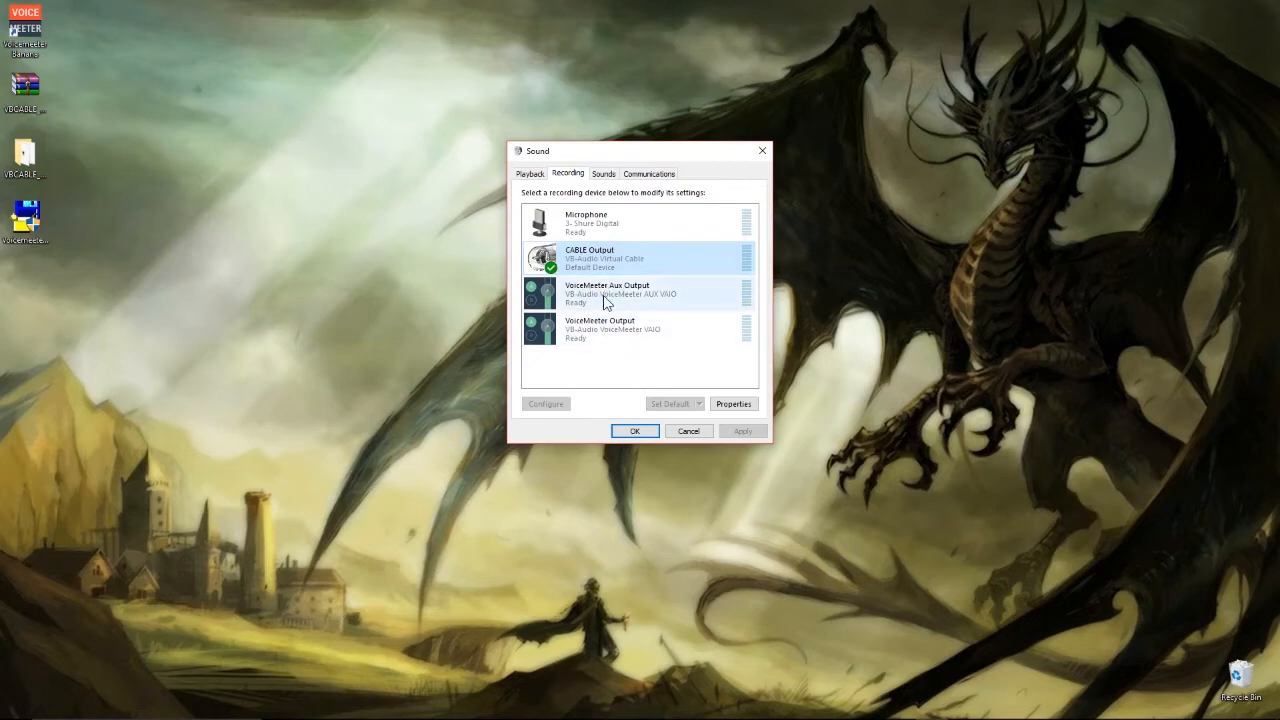
Step: Review the Listen settings of the VoiceMeeter Output recording device, accept them, and select CABLE Output again
click(614, 333)
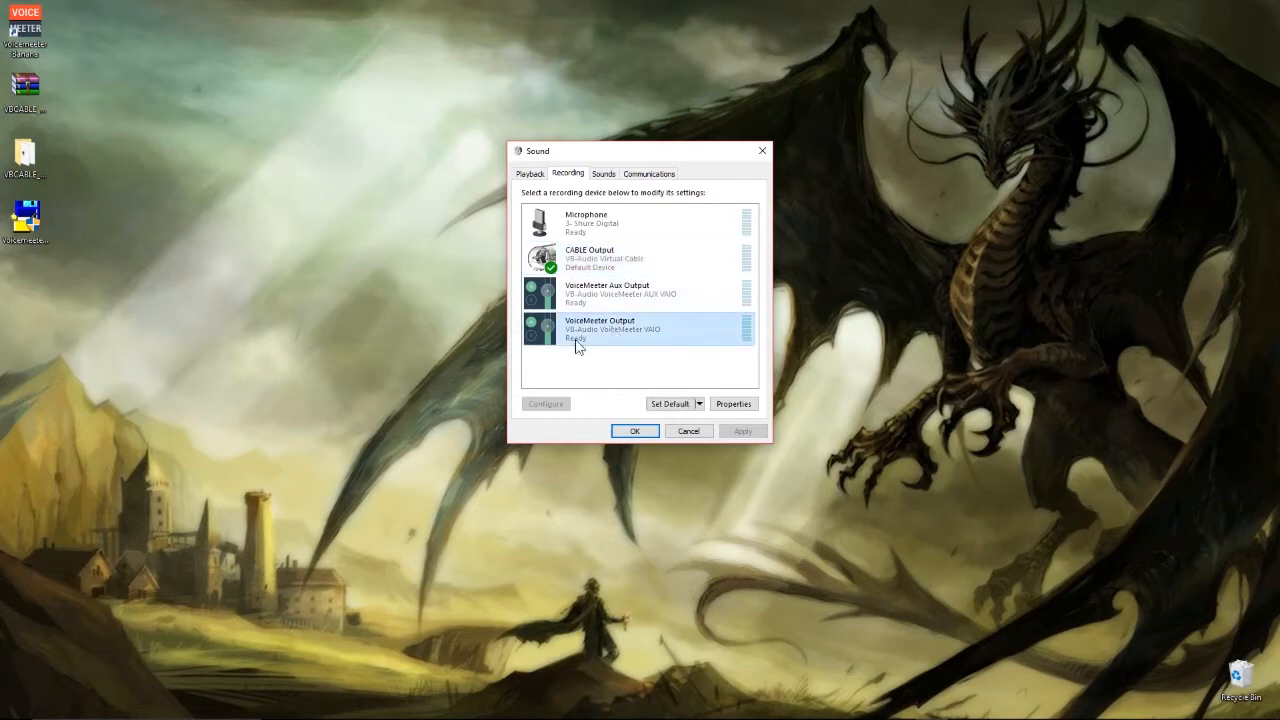
right_click(607, 332)
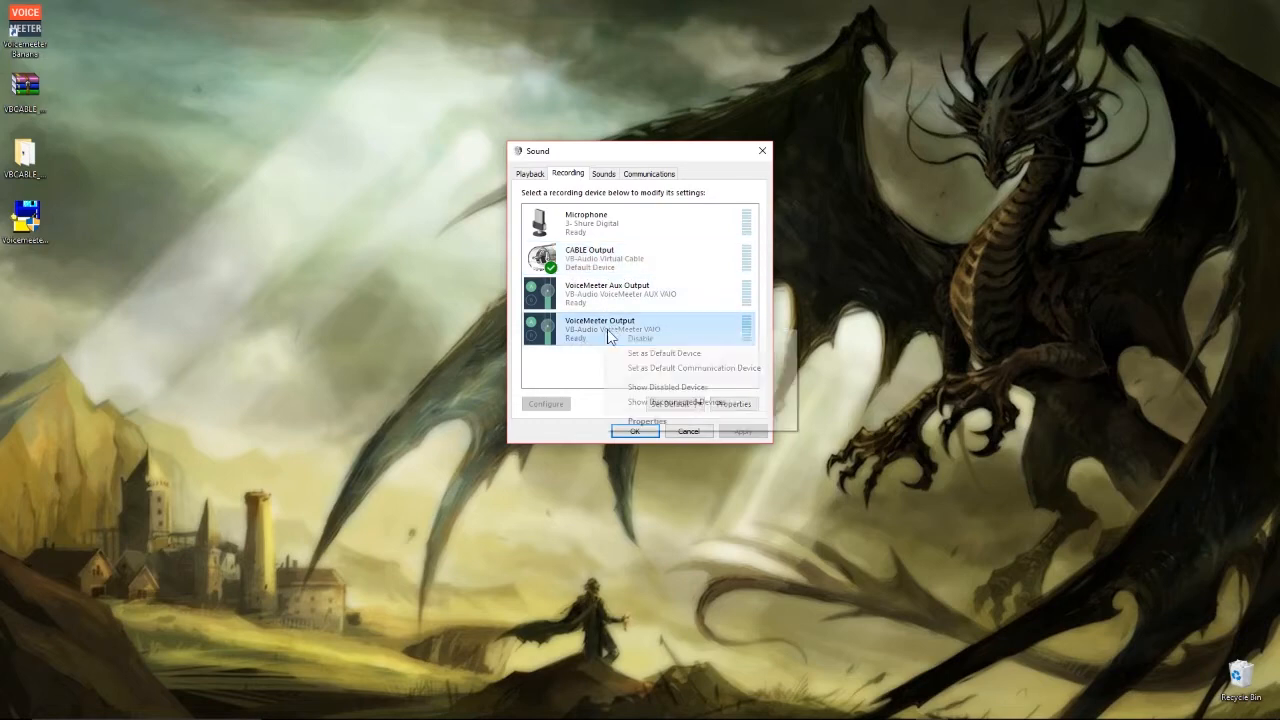
click(652, 422)
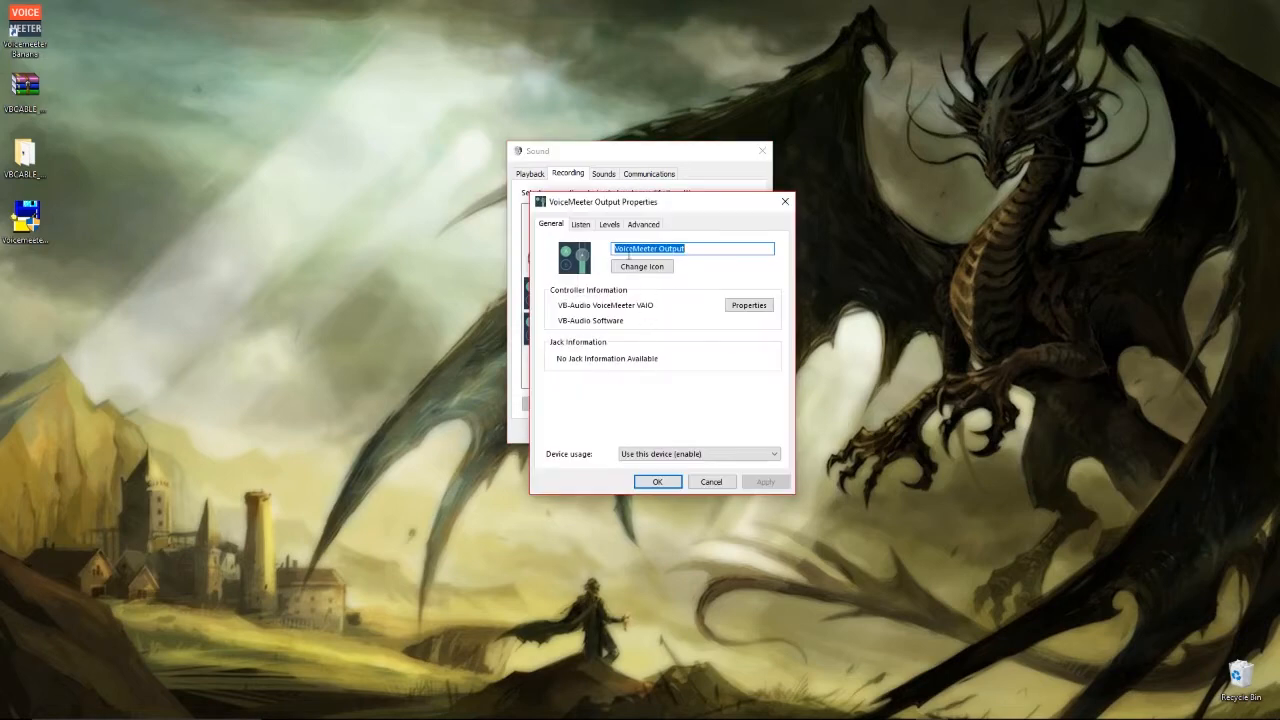
click(582, 226)
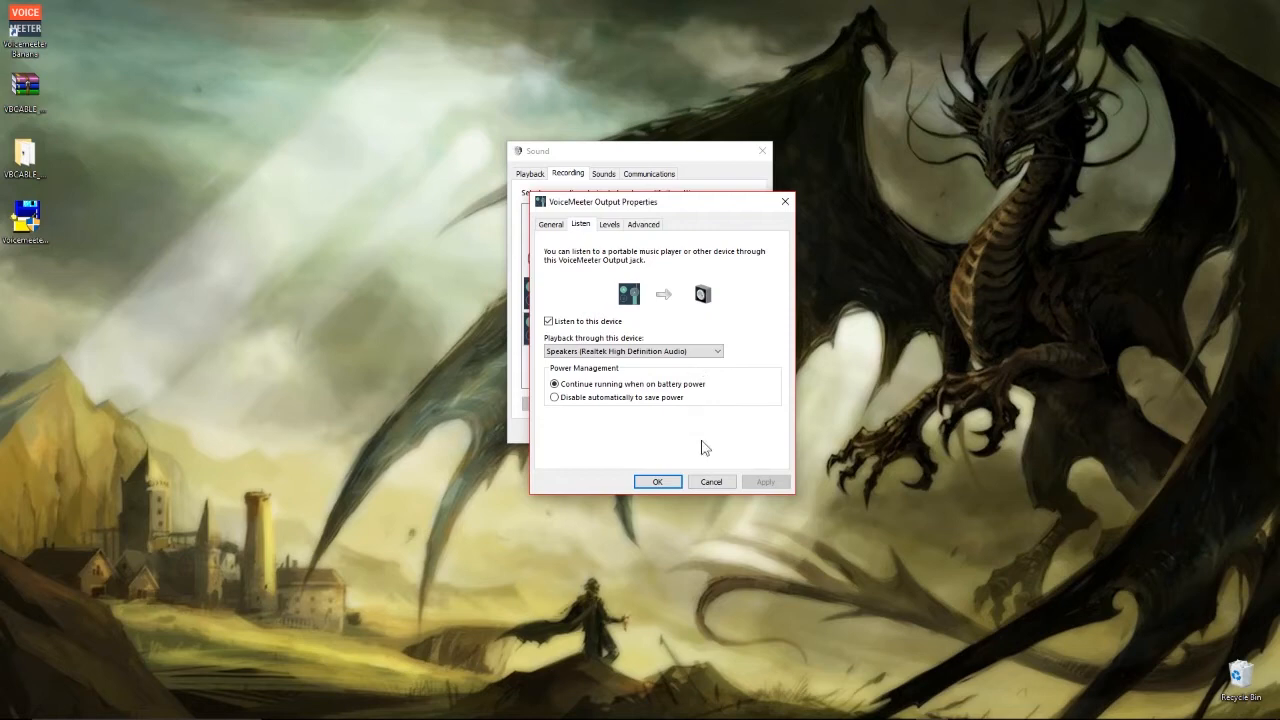
click(667, 485)
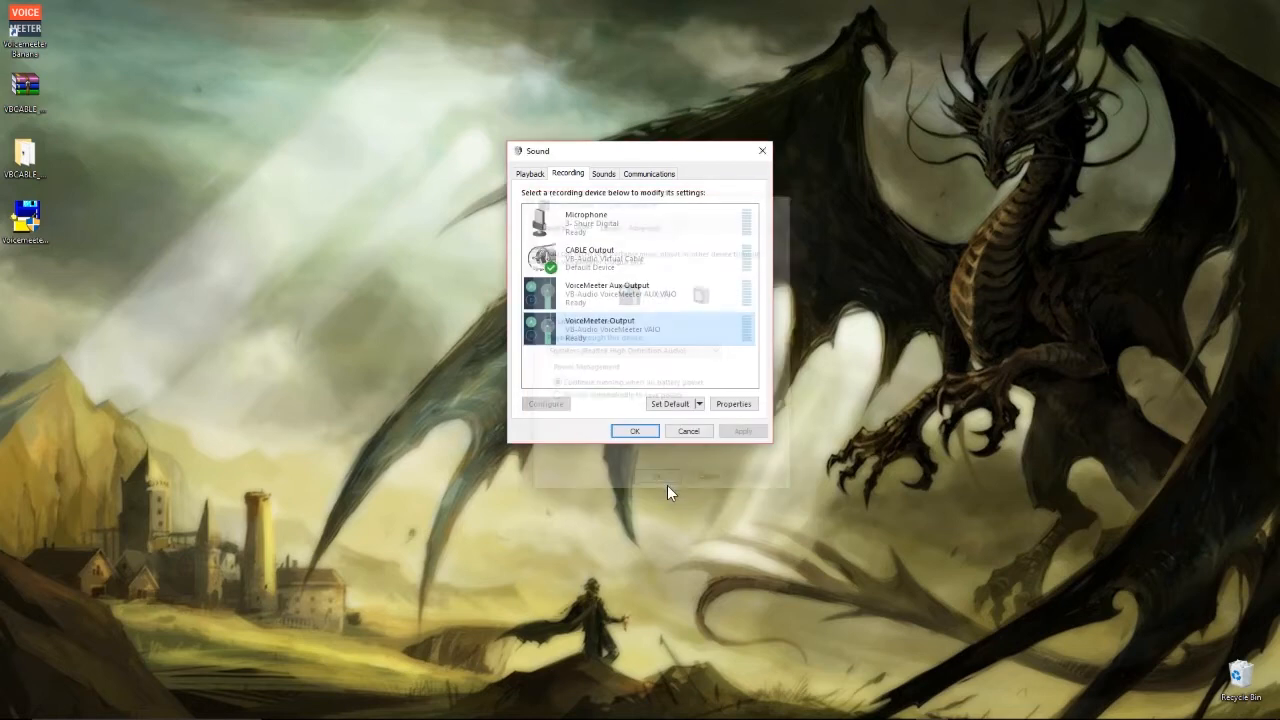
right_click(584, 263)
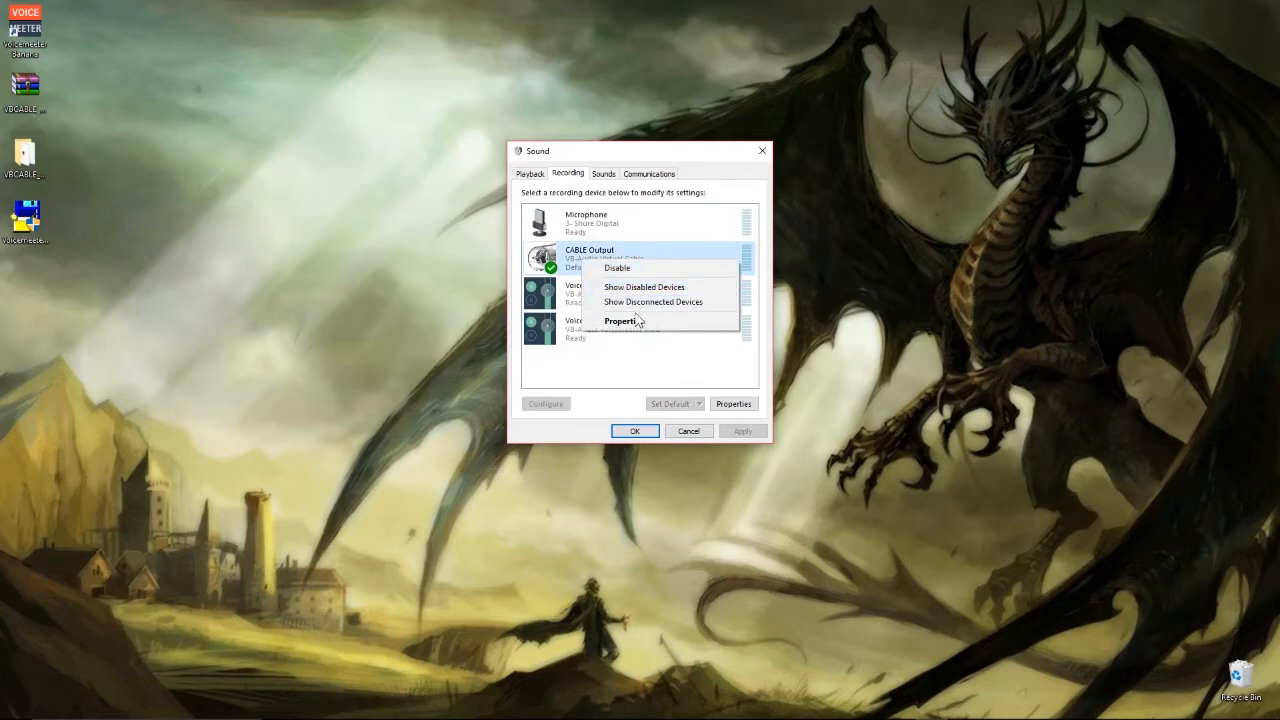
click(558, 264)
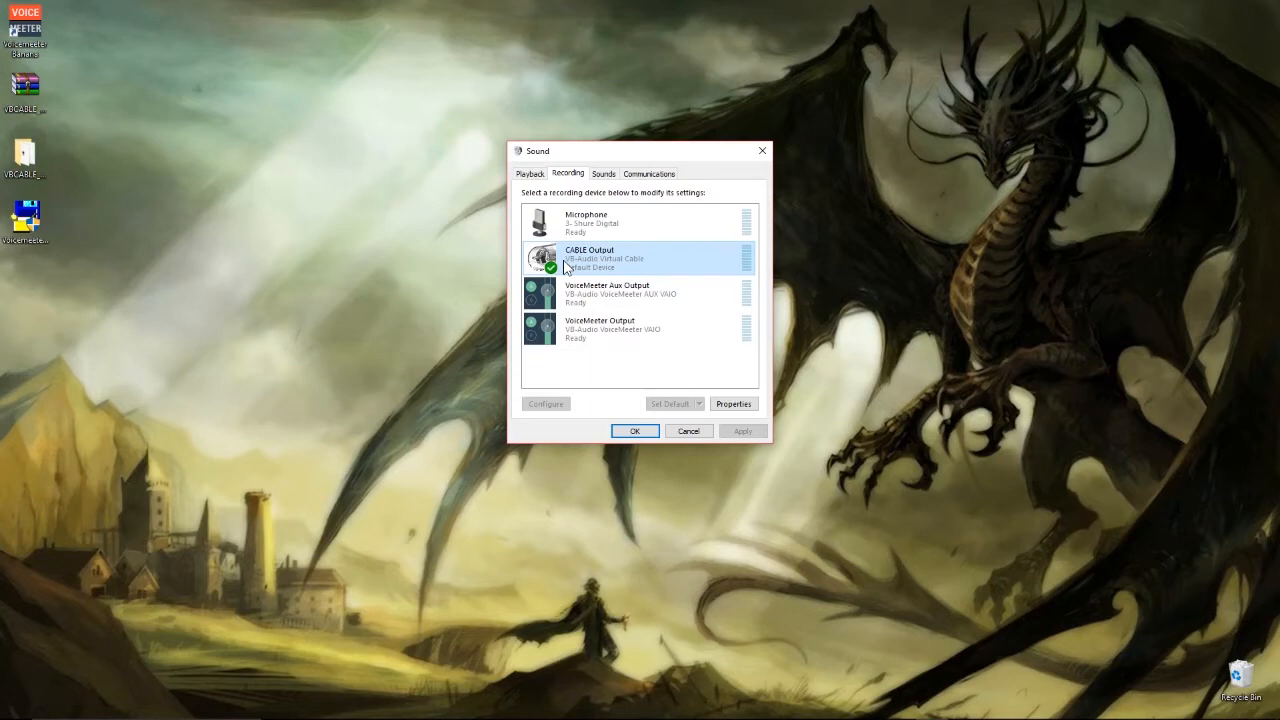
Step: Switch to Discord, set its voice output device to VoiceMeeter Input (VB-Audio VoiceMeeter VAIO), and close the settings and minimize the window
mouse_move(570, 715)
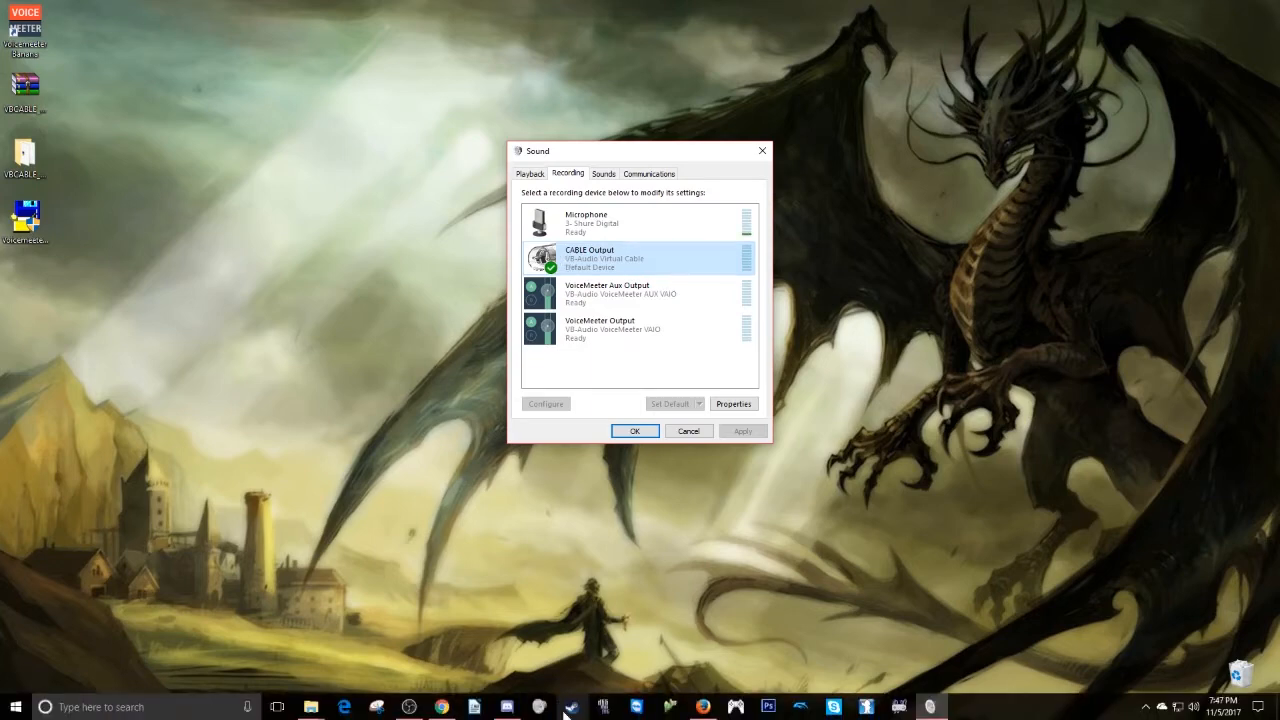
click(507, 706)
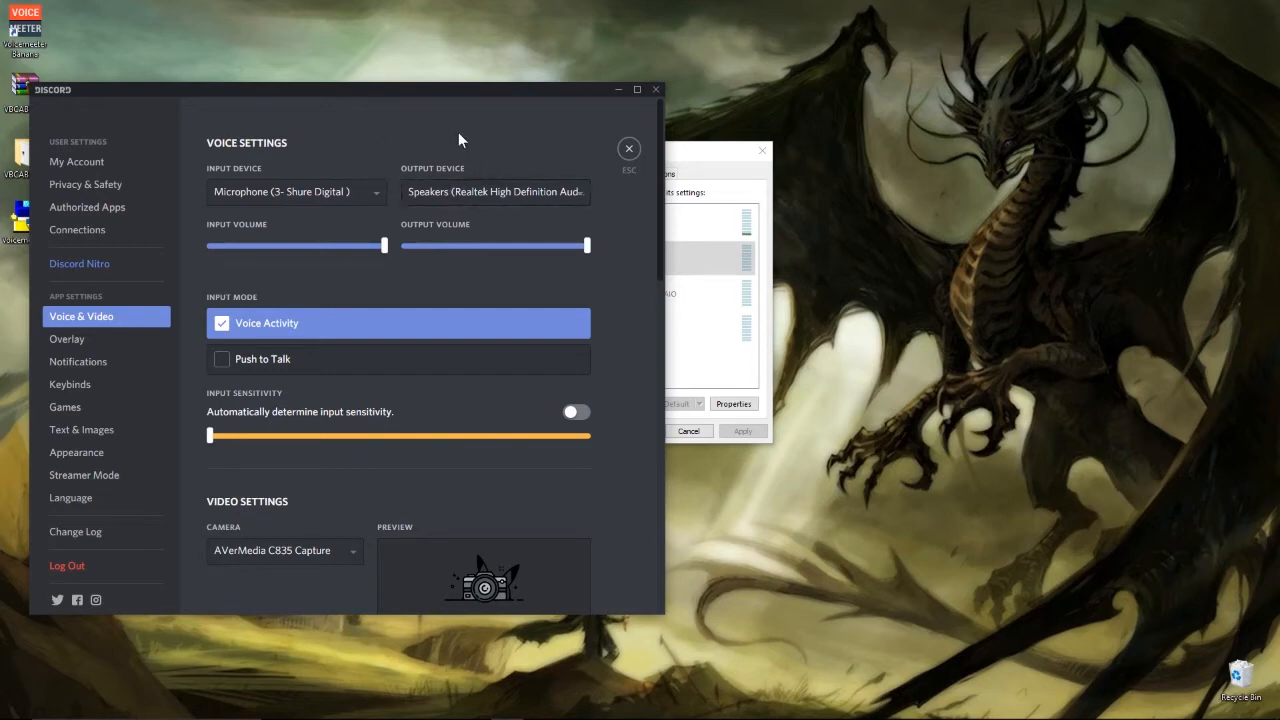
click(580, 194)
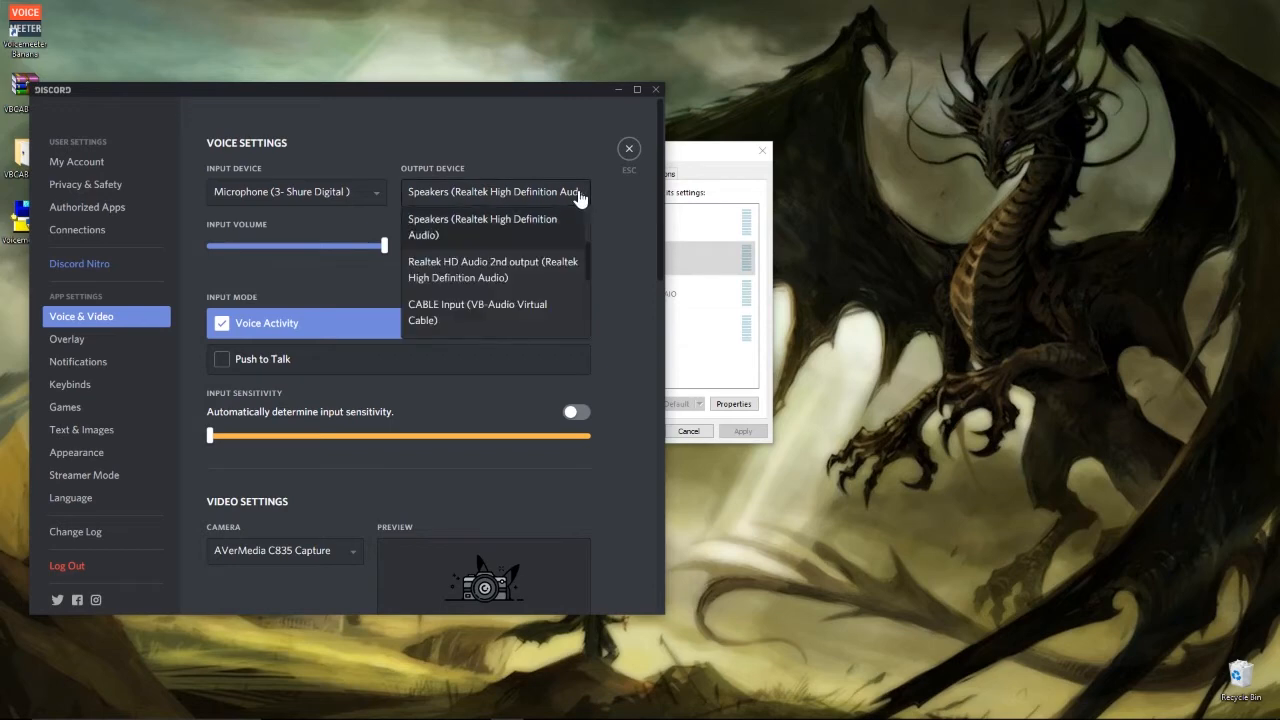
scroll(498, 266, down, 4)
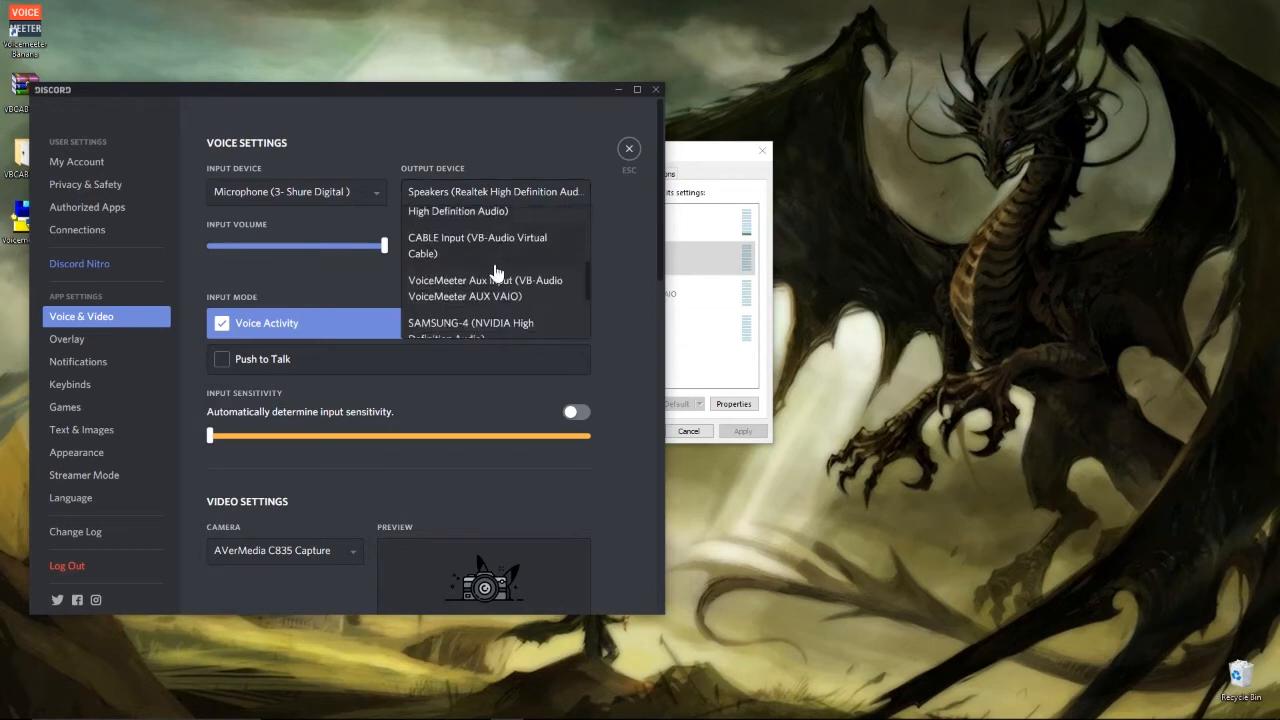
scroll(474, 246, up, 5)
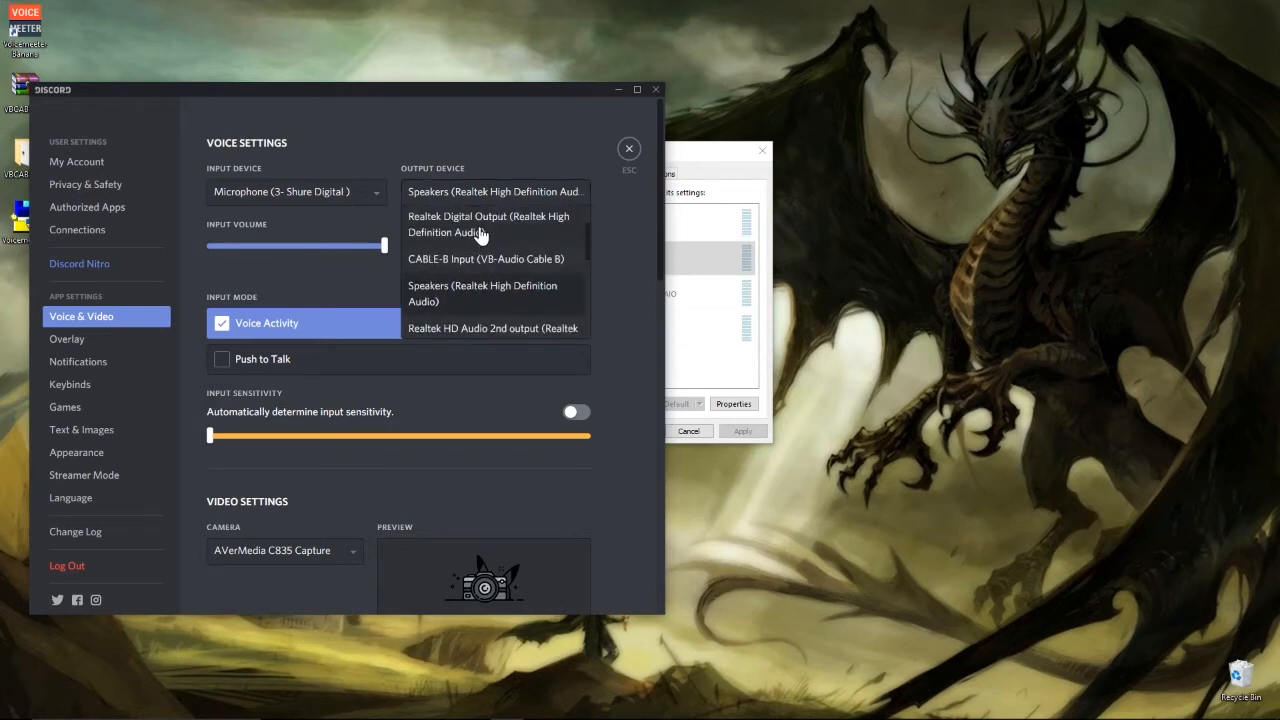
scroll(480, 242, down, 4)
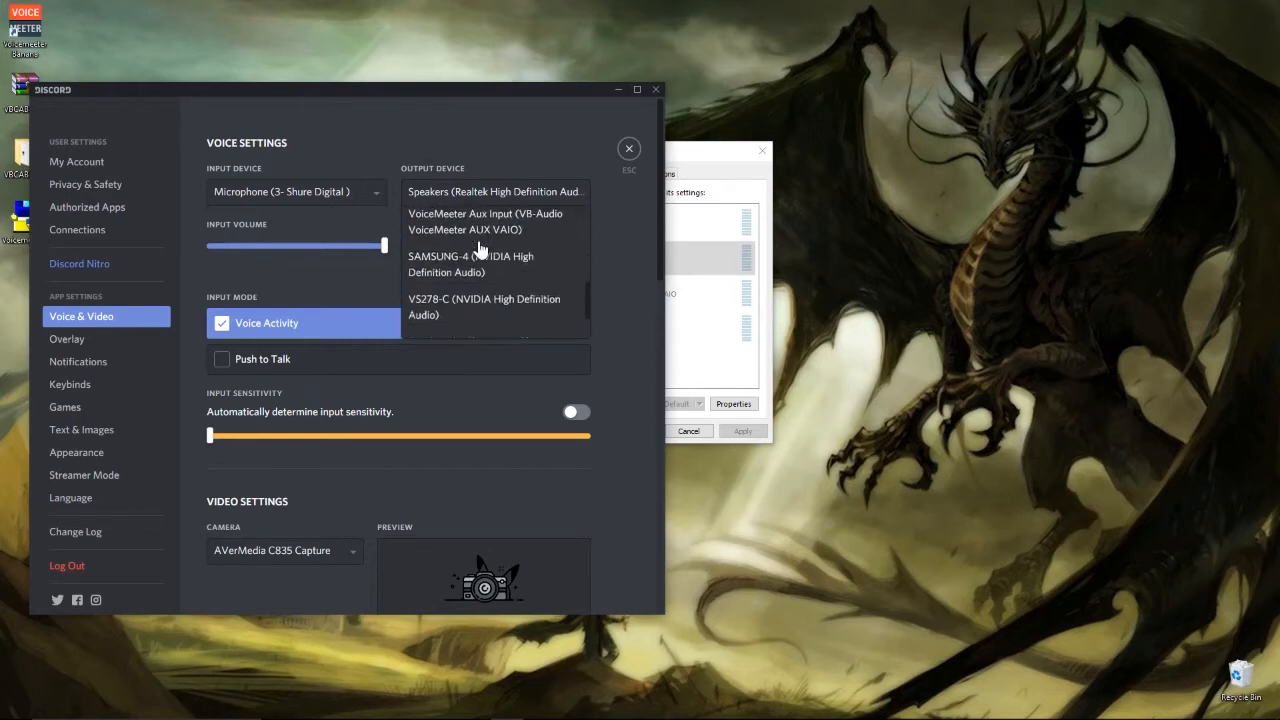
scroll(490, 240, down, 2)
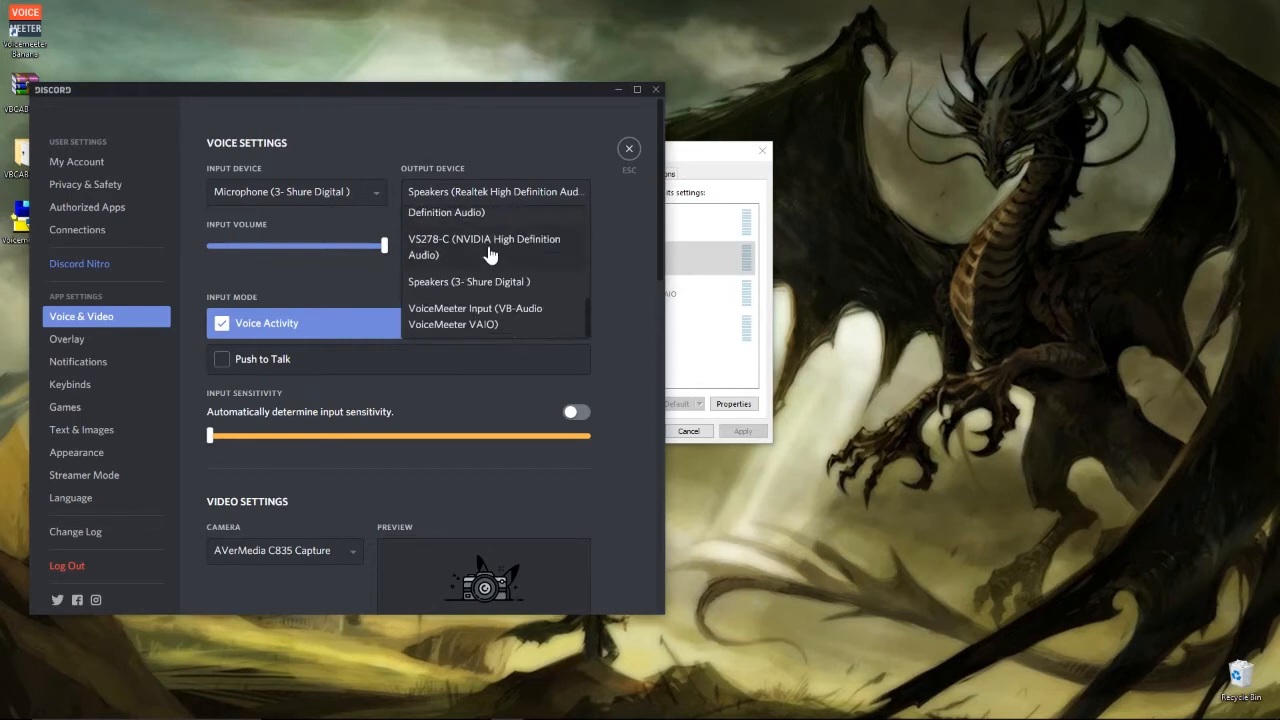
scroll(488, 246, down, 1)
click(480, 250)
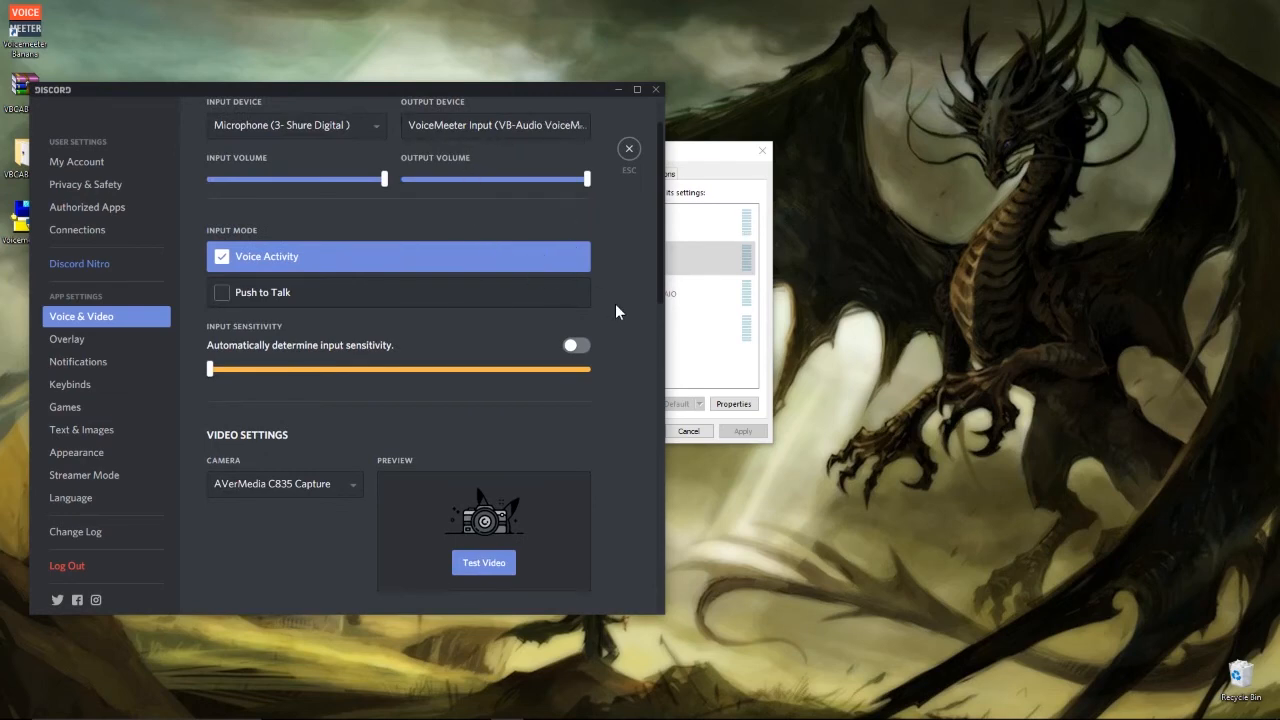
scroll(596, 272, up, 1)
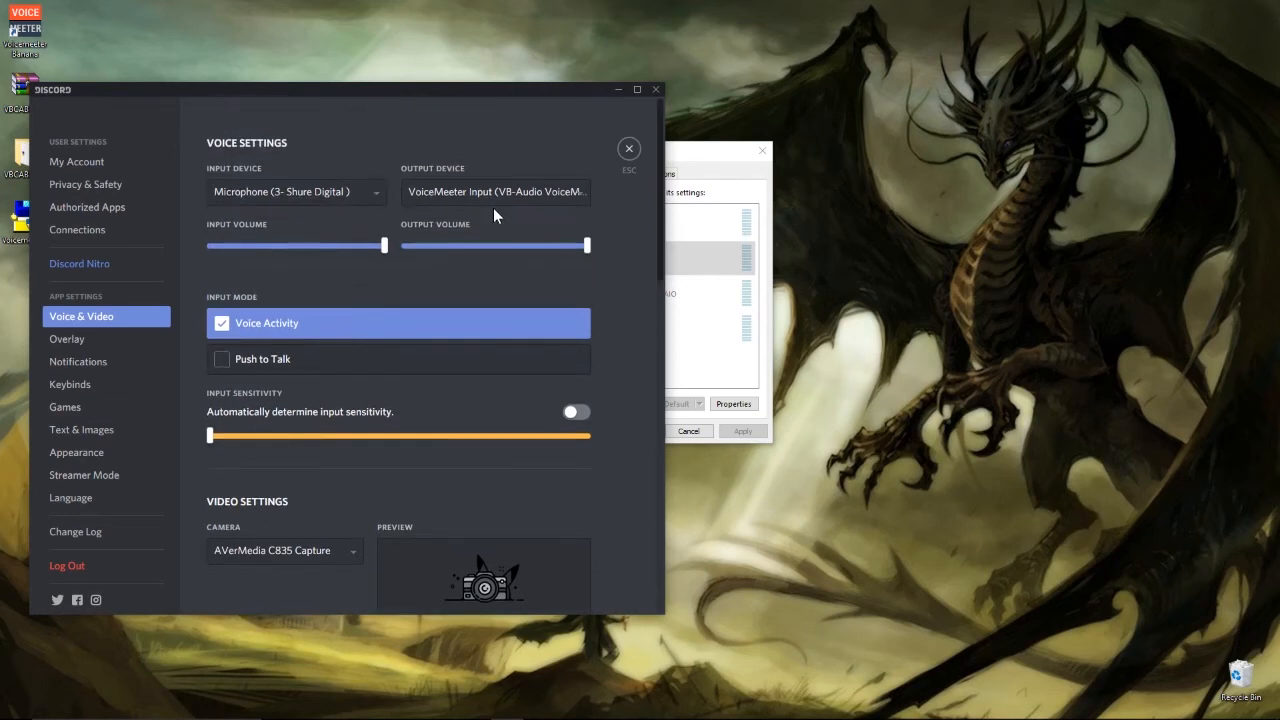
click(629, 149)
click(619, 90)
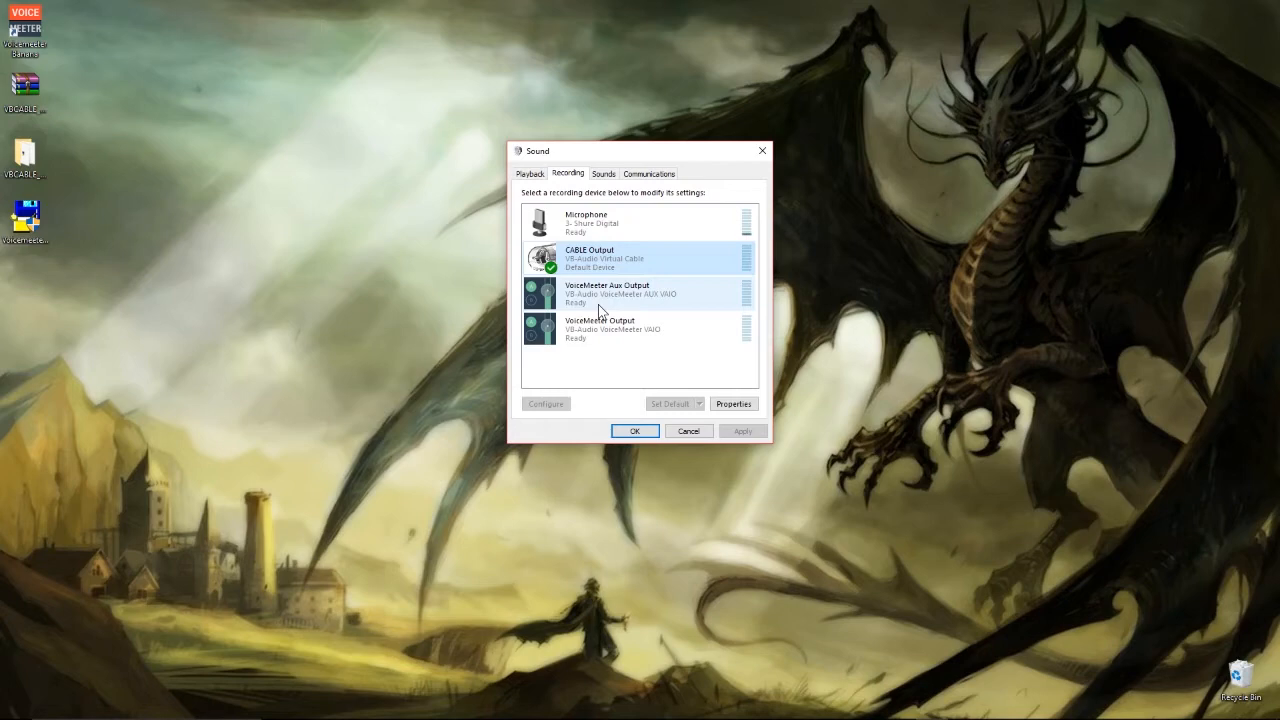
Step: Highlight the VoiceMeeter Output recording device, and switch to OBS to examine its audio device settings
click(600, 330)
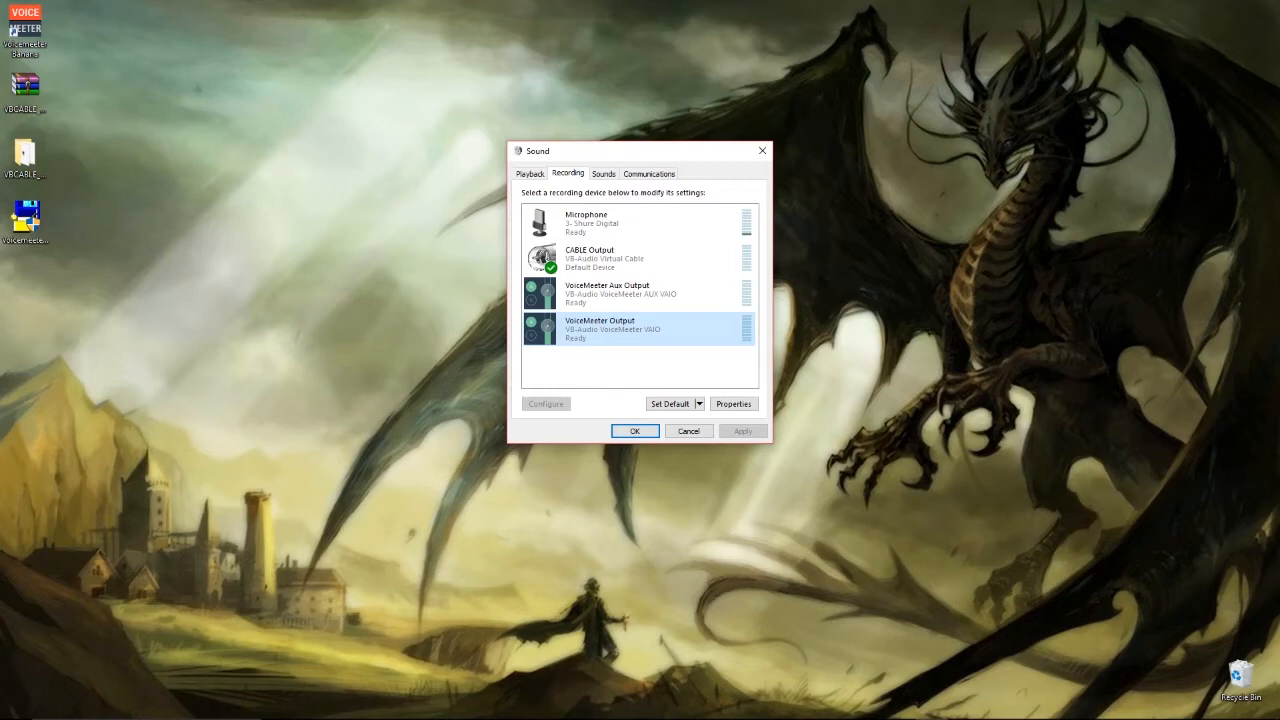
drag(1279, 72, 634, 3)
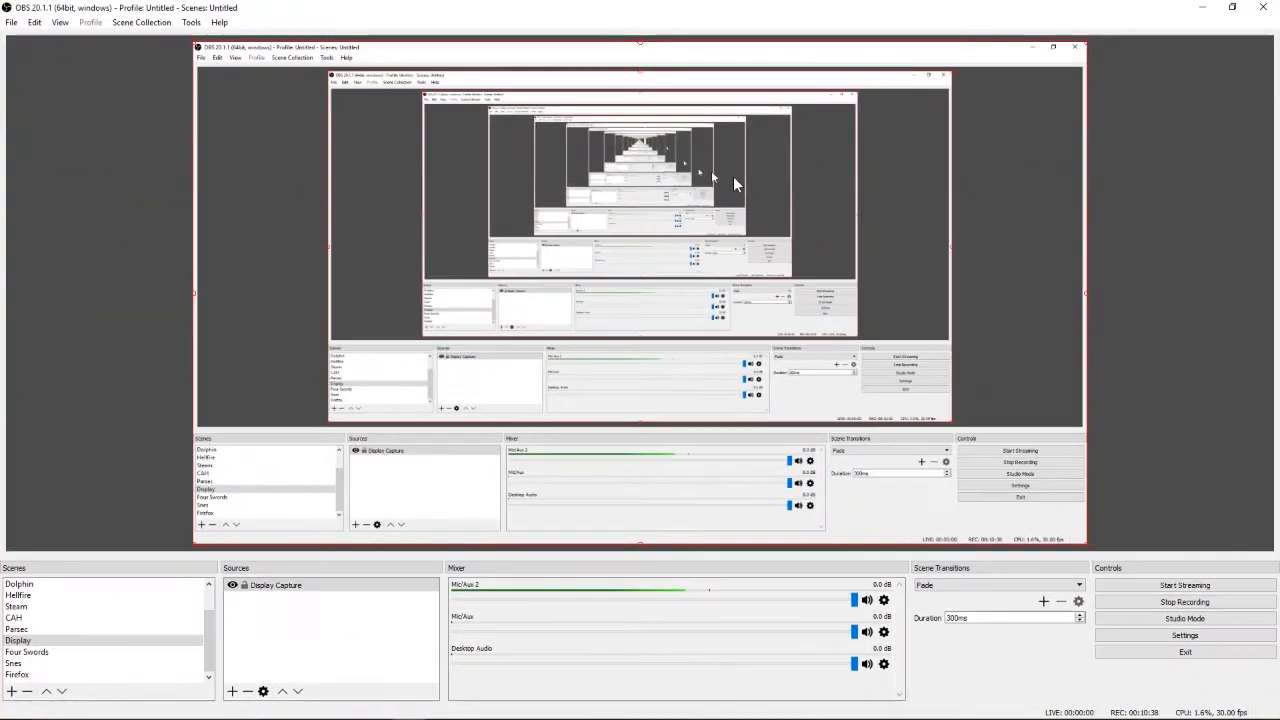
click(1185, 636)
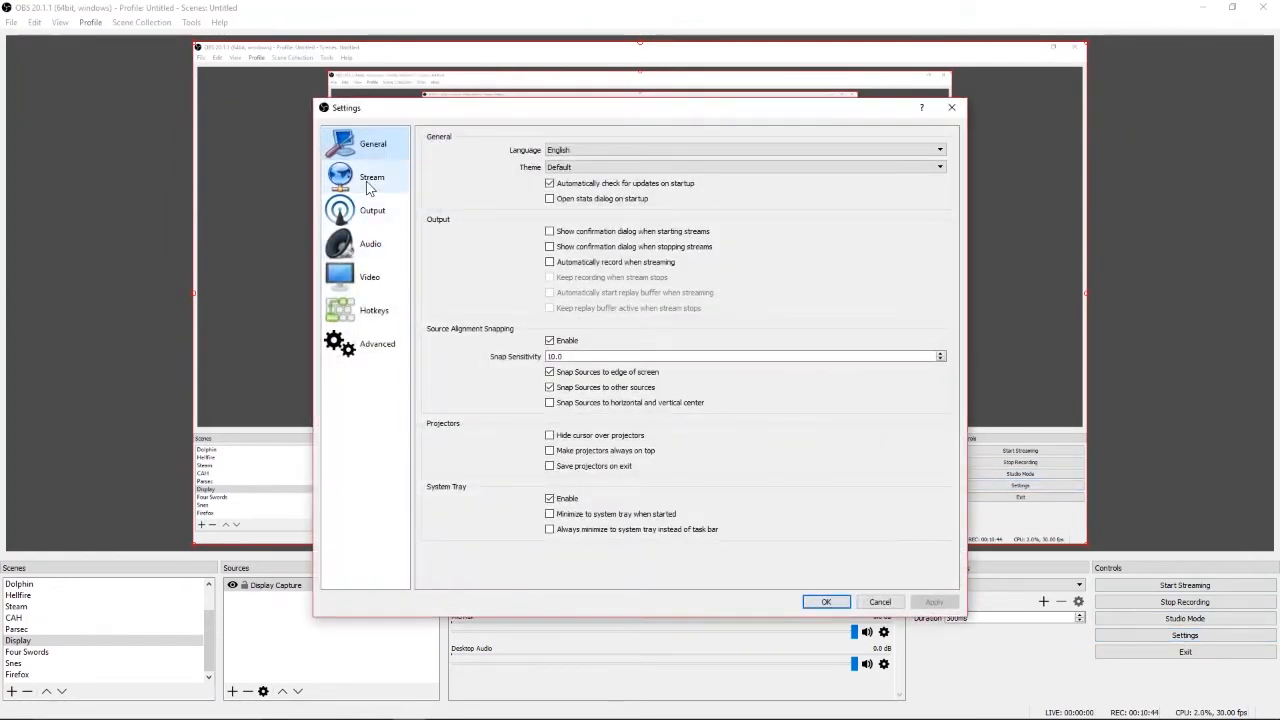
click(366, 250)
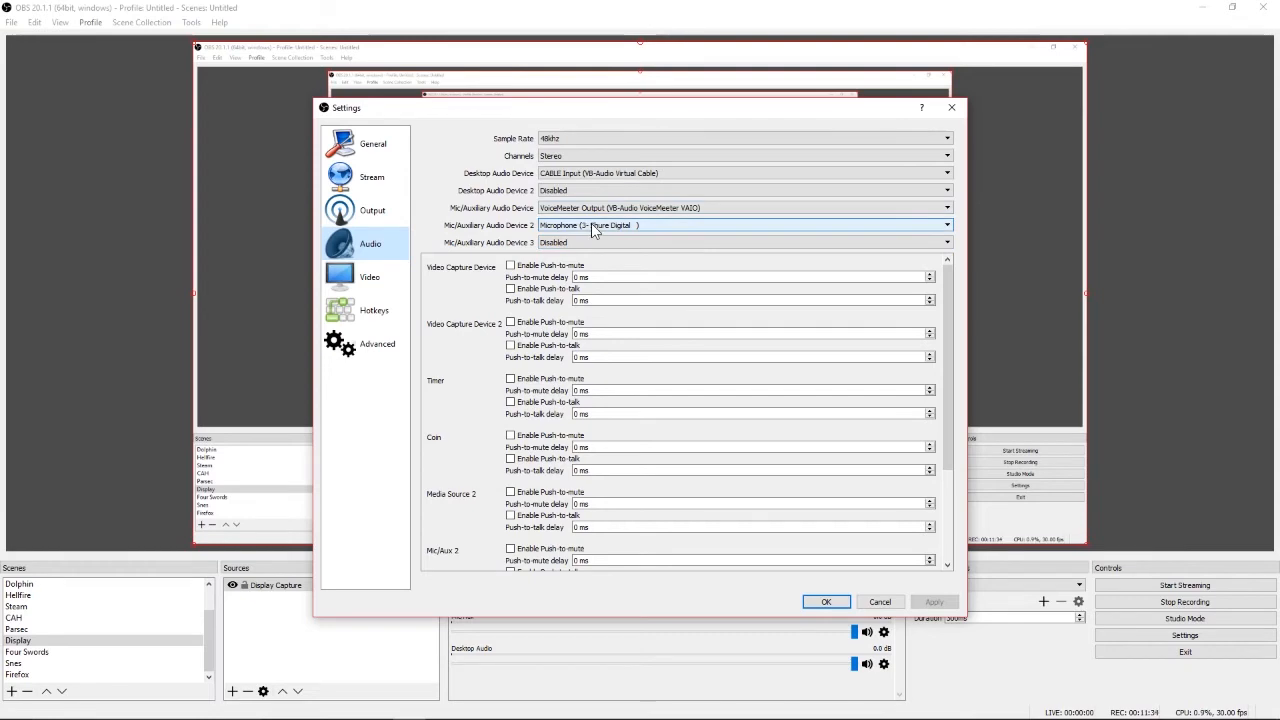
Step: Accept the OBS audio settings, switch to Firefox to play the Twitch video, and return to OBS to compare the mixer levels
click(826, 602)
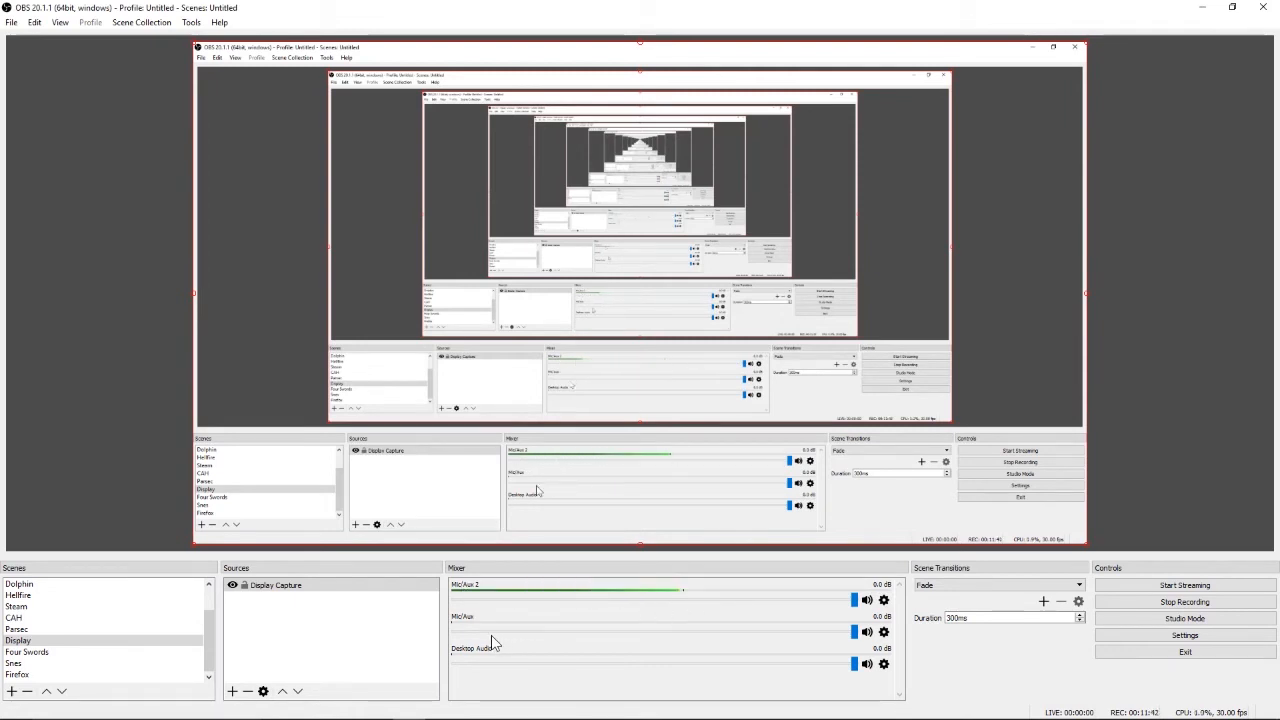
mouse_move(528, 718)
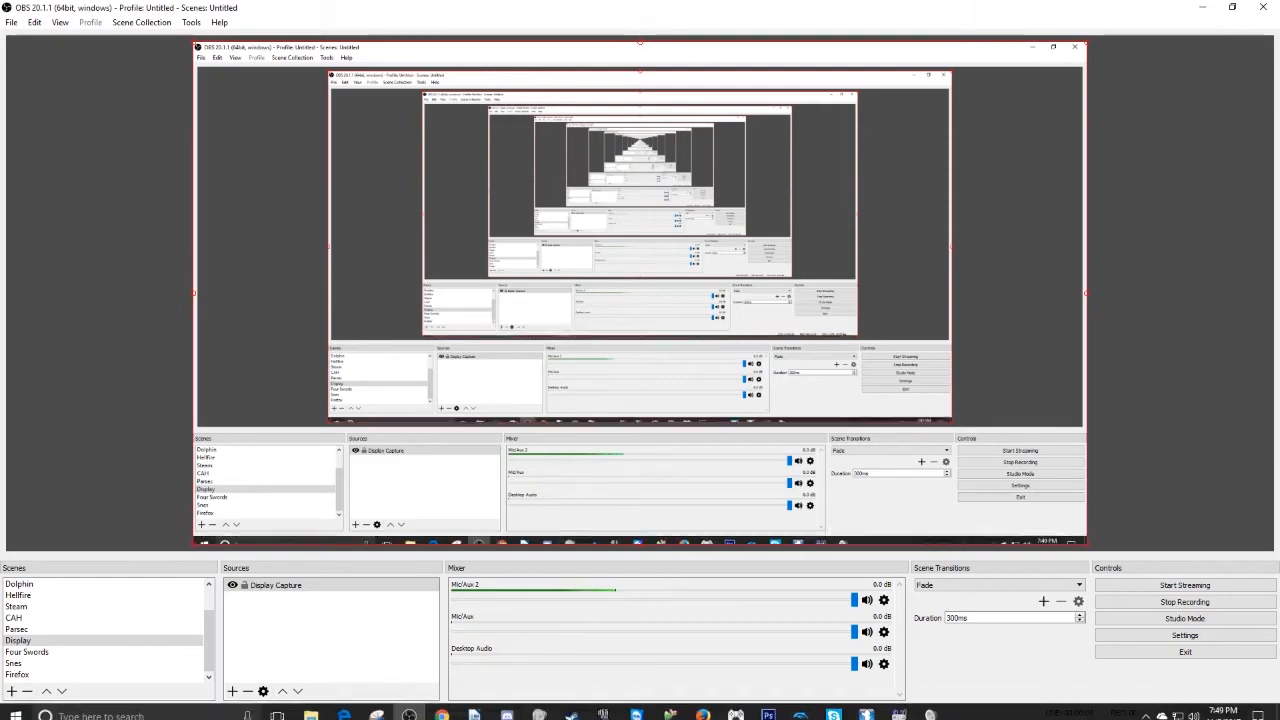
click(705, 708)
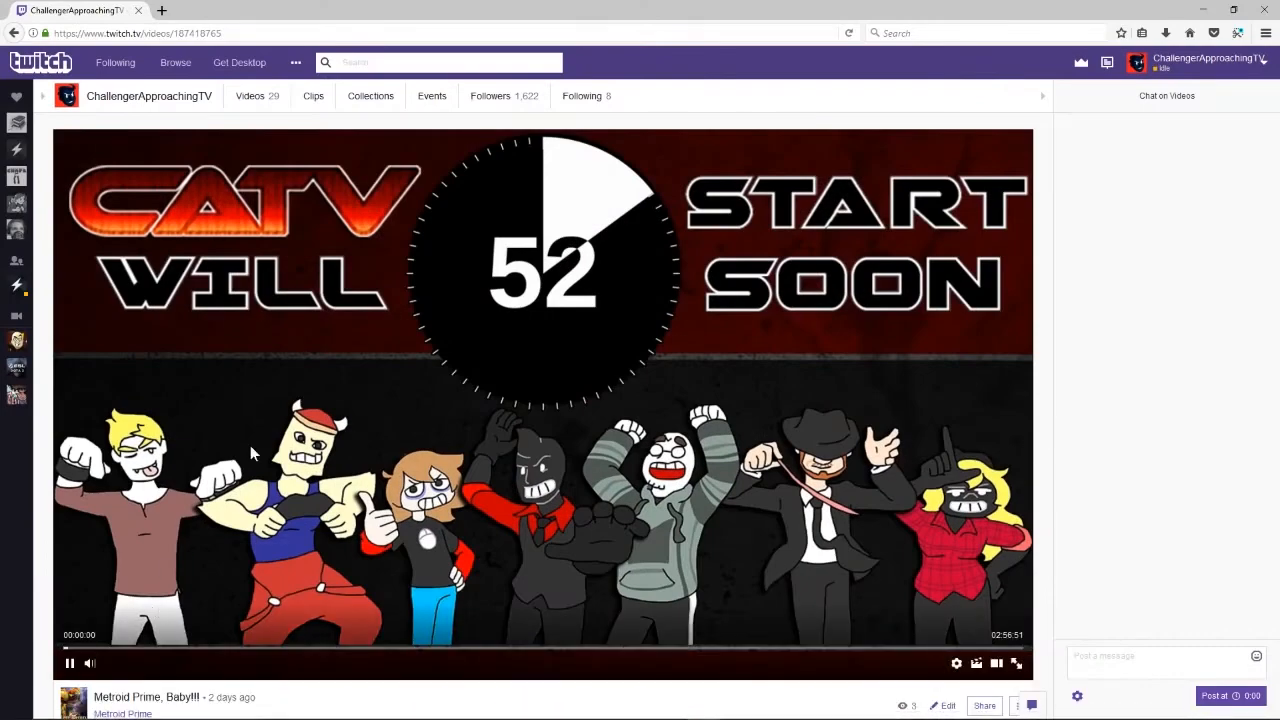
click(70, 665)
click(70, 665)
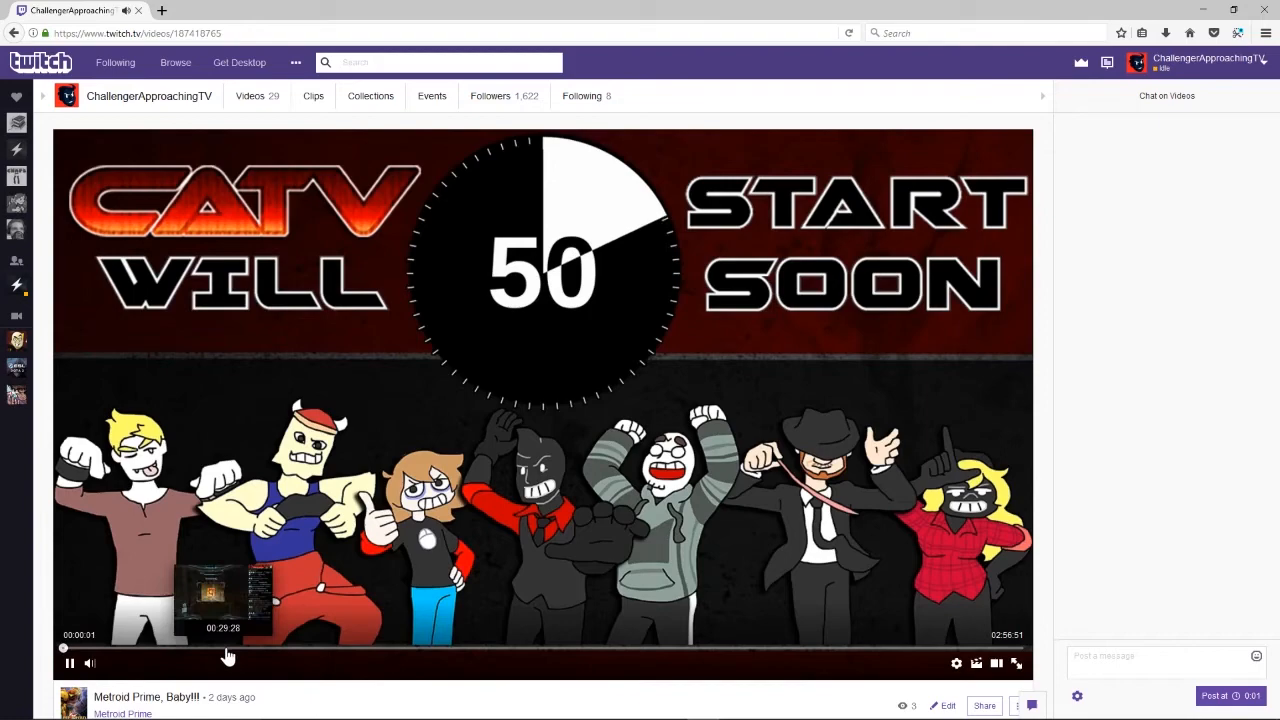
click(1205, 10)
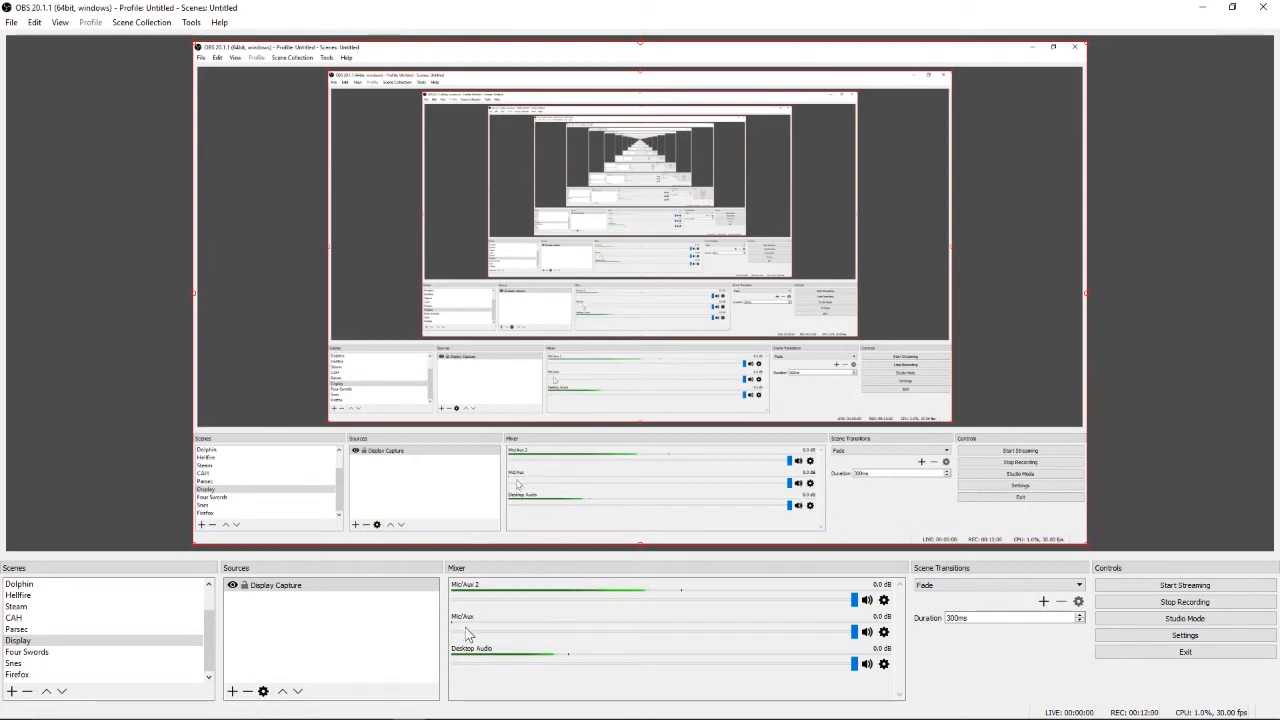
Step: Return to the Windows Sound dialog, play a test sound through the VoiceMeeter Input playback device, and close the dialog
click(930, 707)
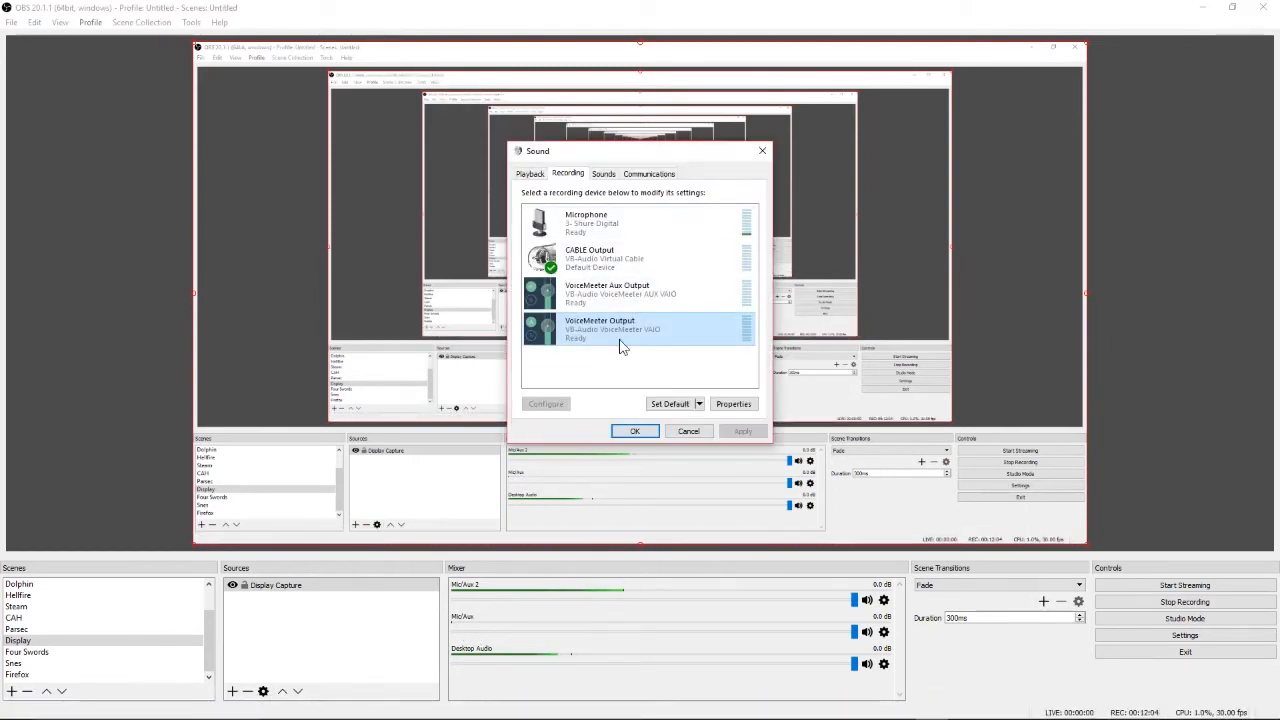
click(530, 174)
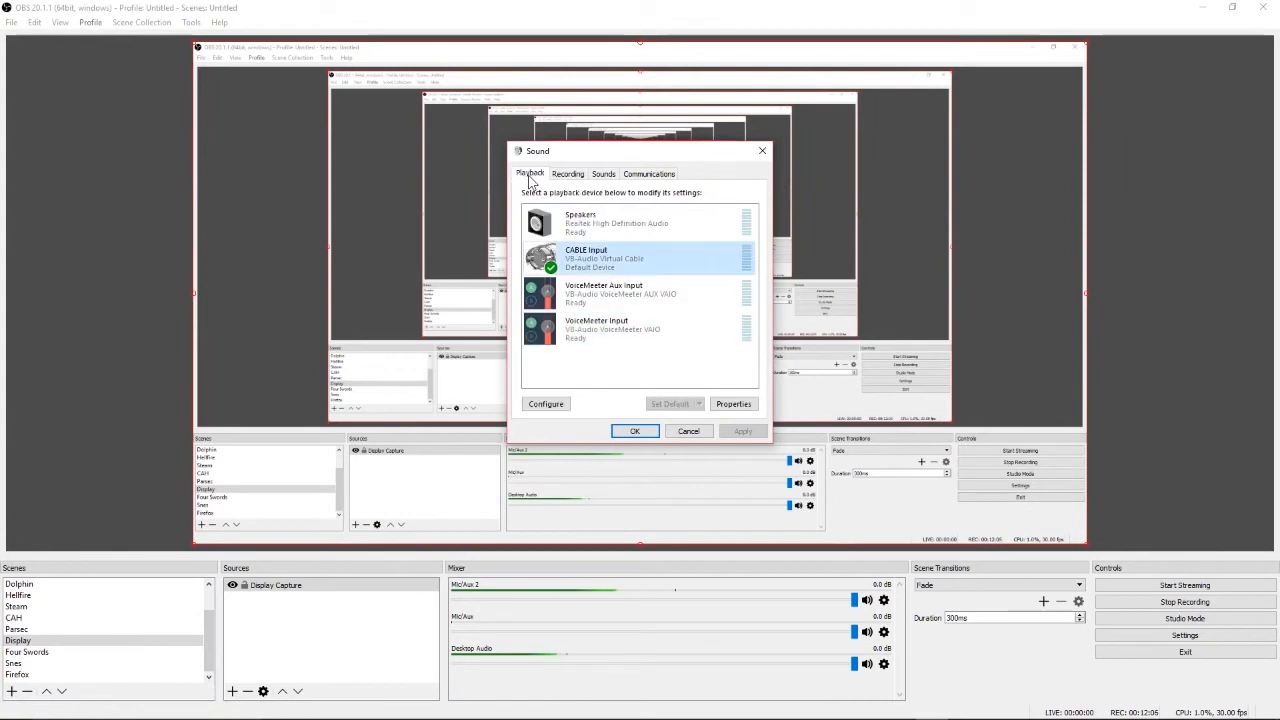
click(592, 330)
right_click(622, 326)
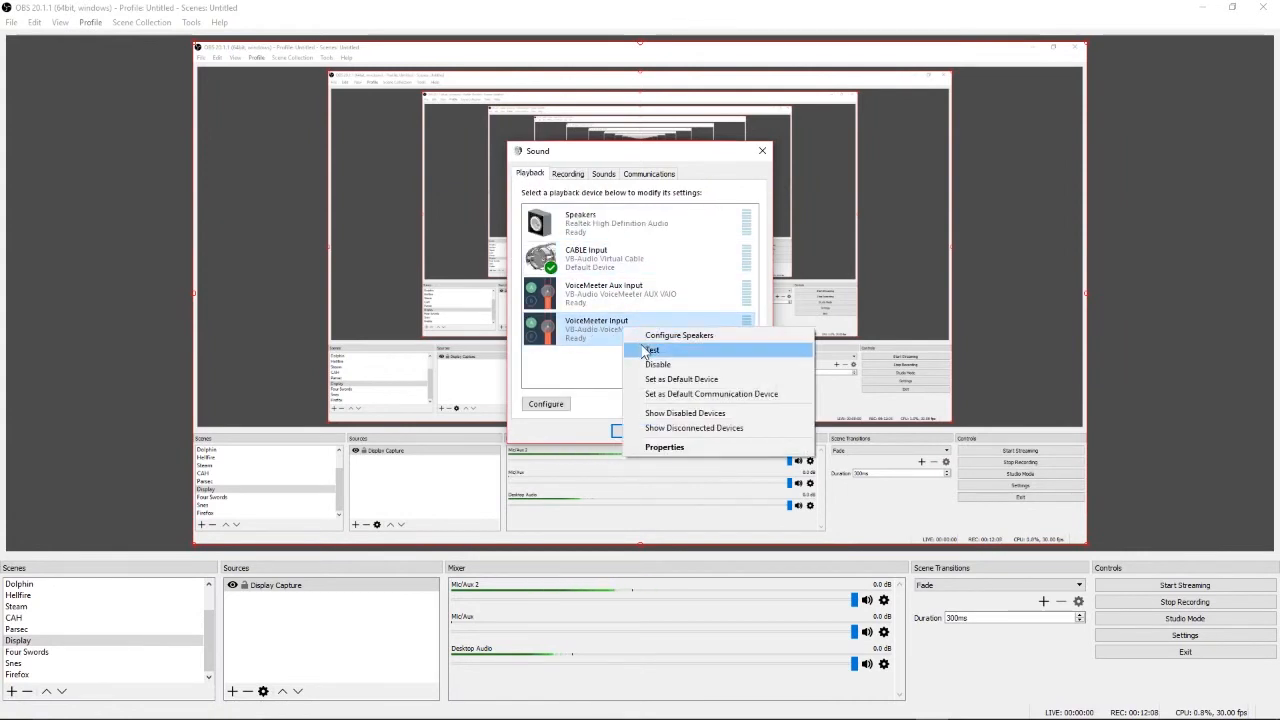
click(651, 349)
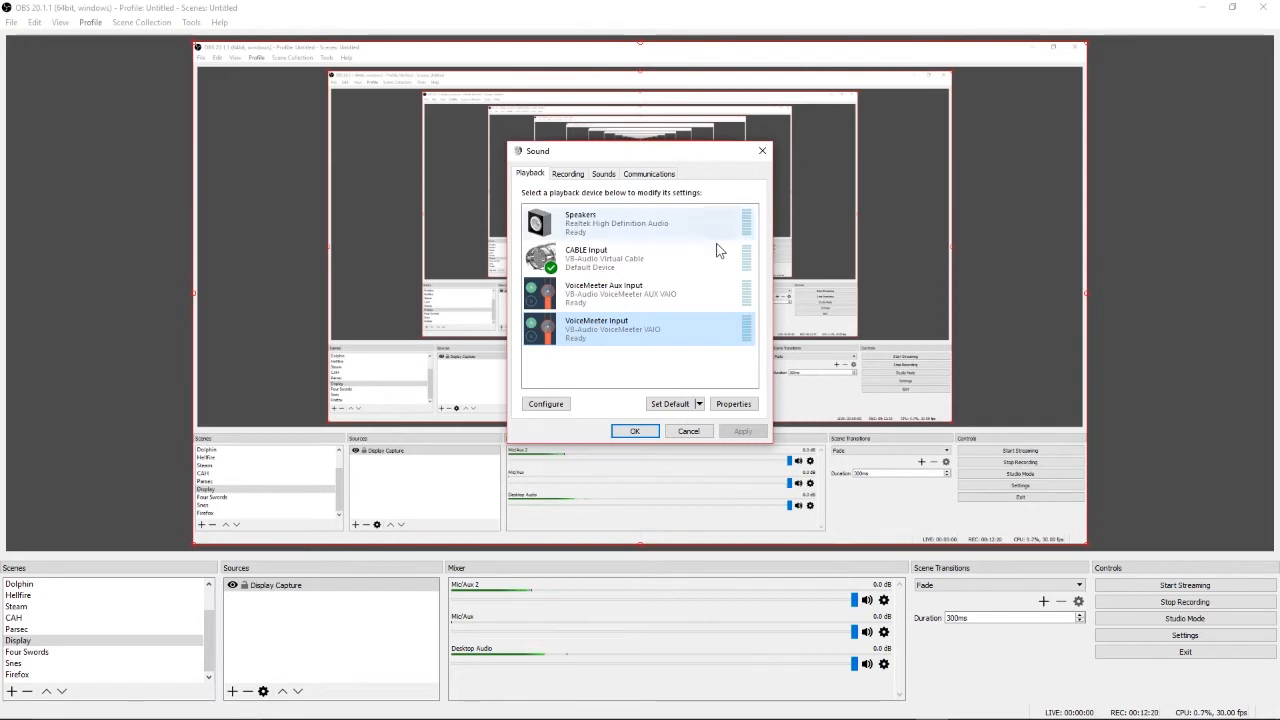
click(635, 431)
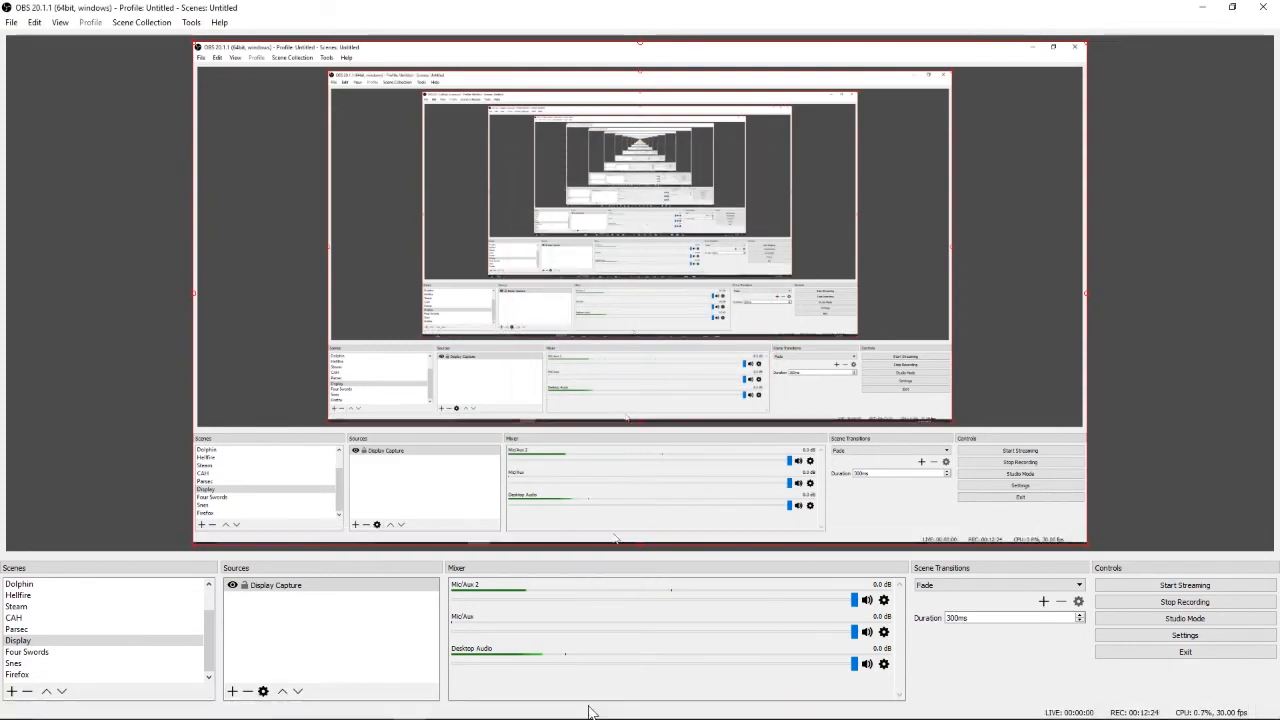
Step: Switch back to Firefox, pause the Twitch video, and minimize the browser
click(441, 707)
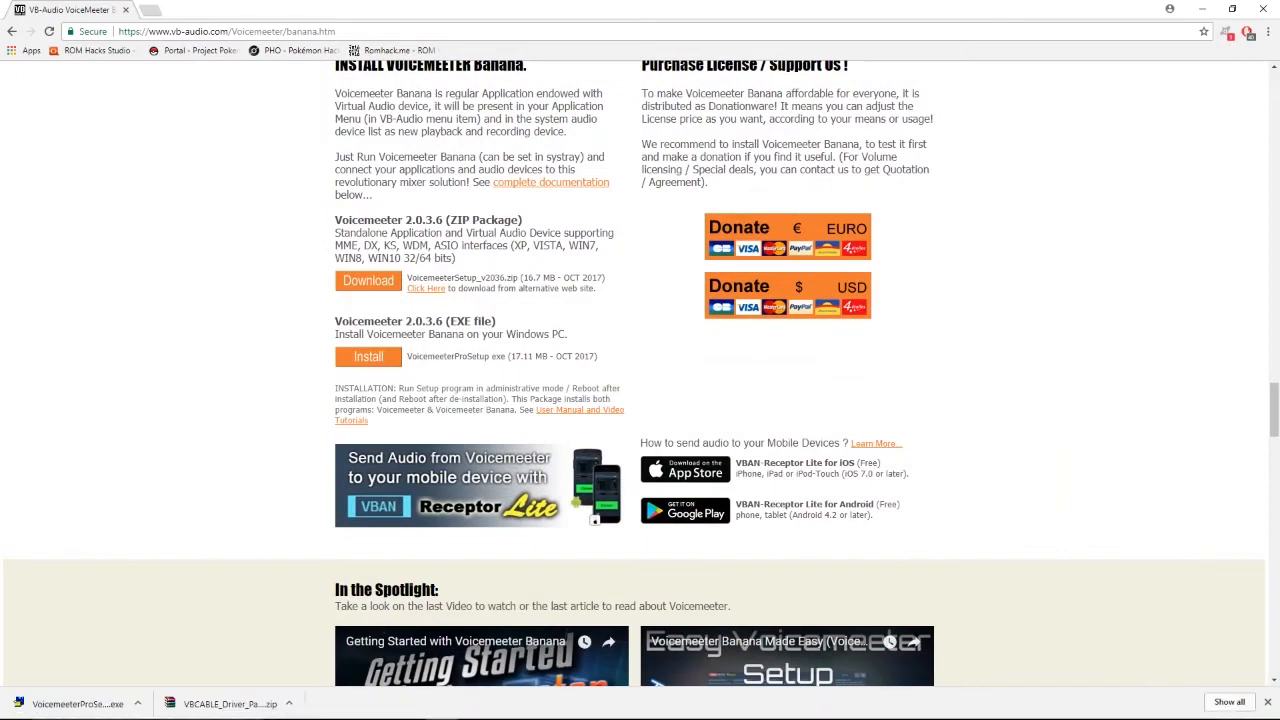
click(672, 707)
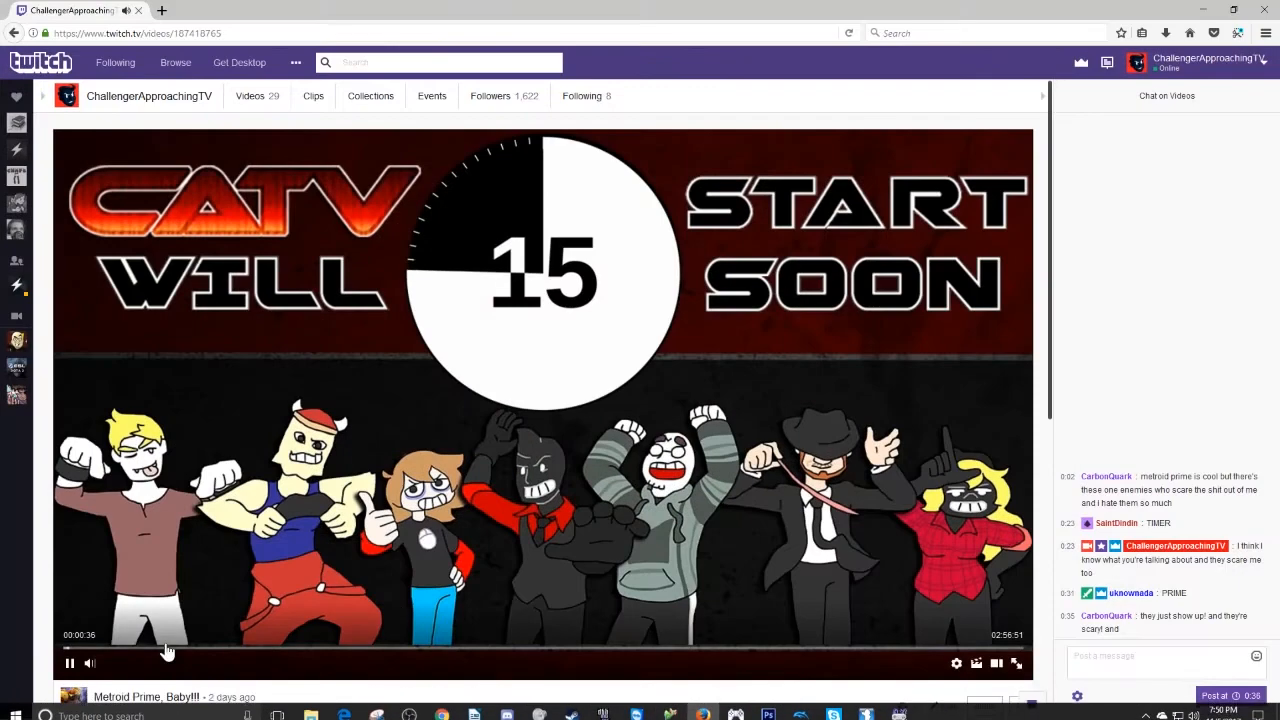
click(703, 707)
click(69, 663)
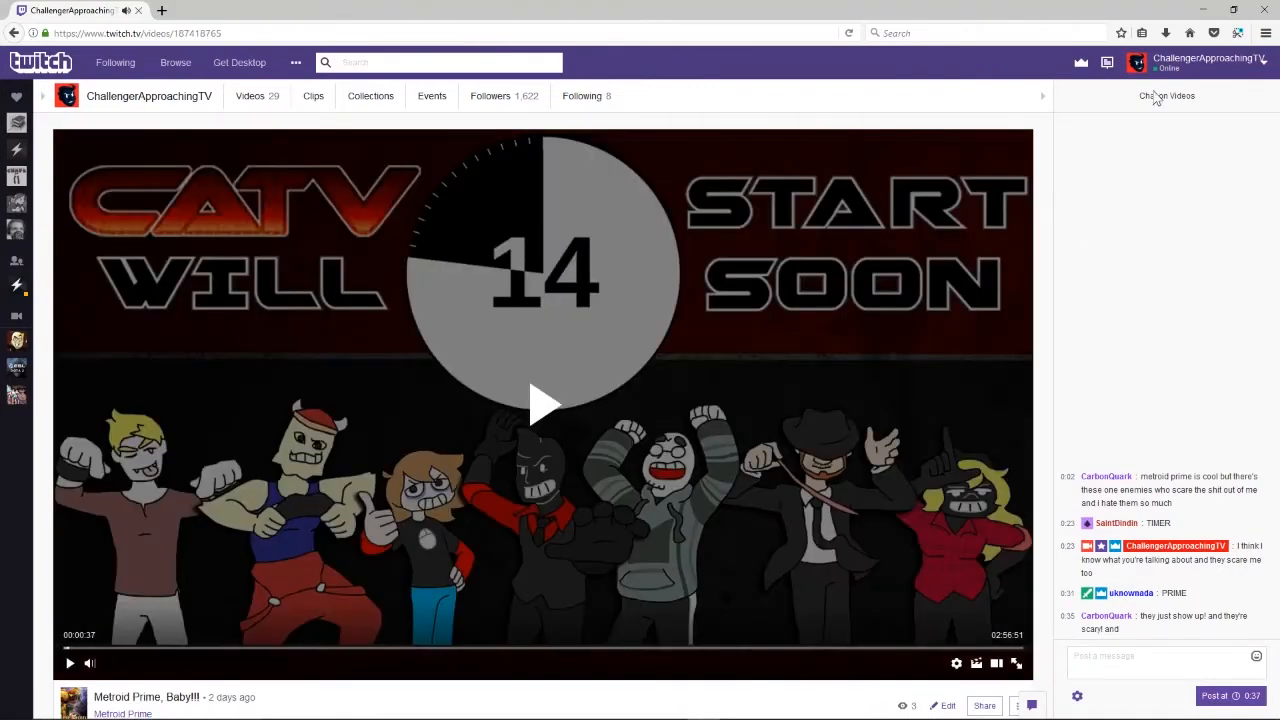
click(1202, 9)
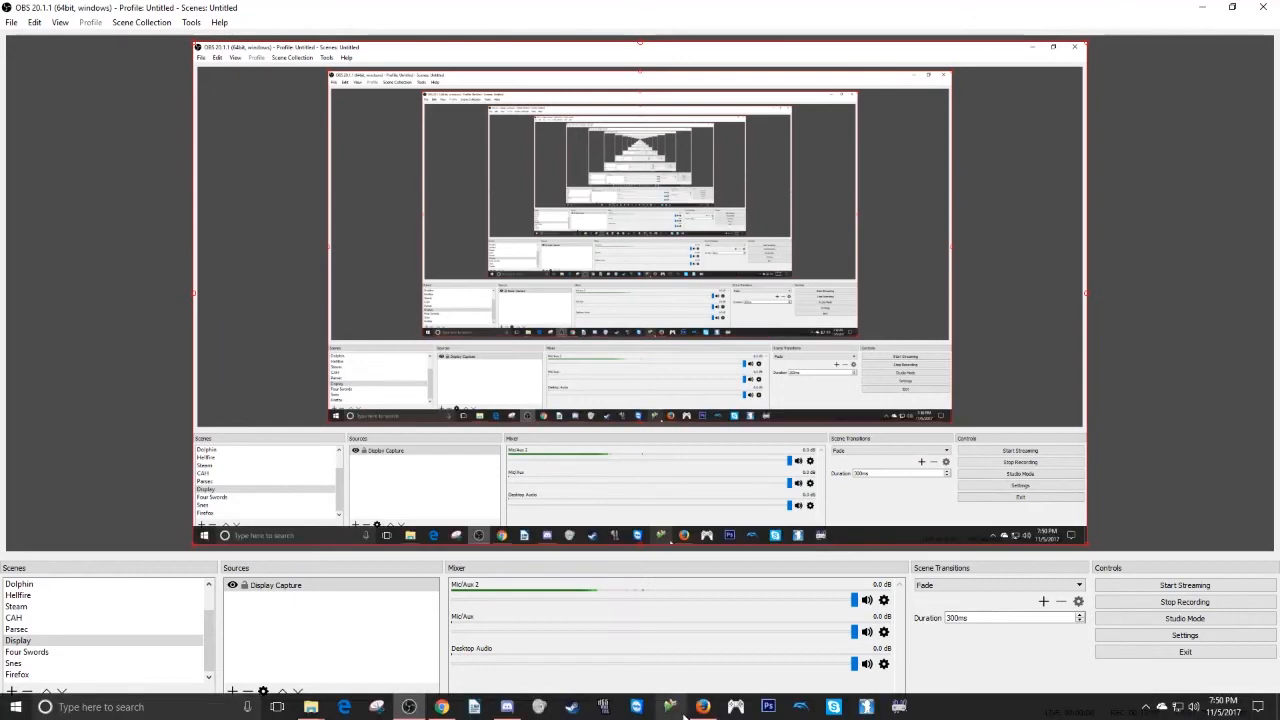
Step: Switch to TeamViewer, clear the OBS window off the desktop, and reposition the TeamViewer window
click(639, 708)
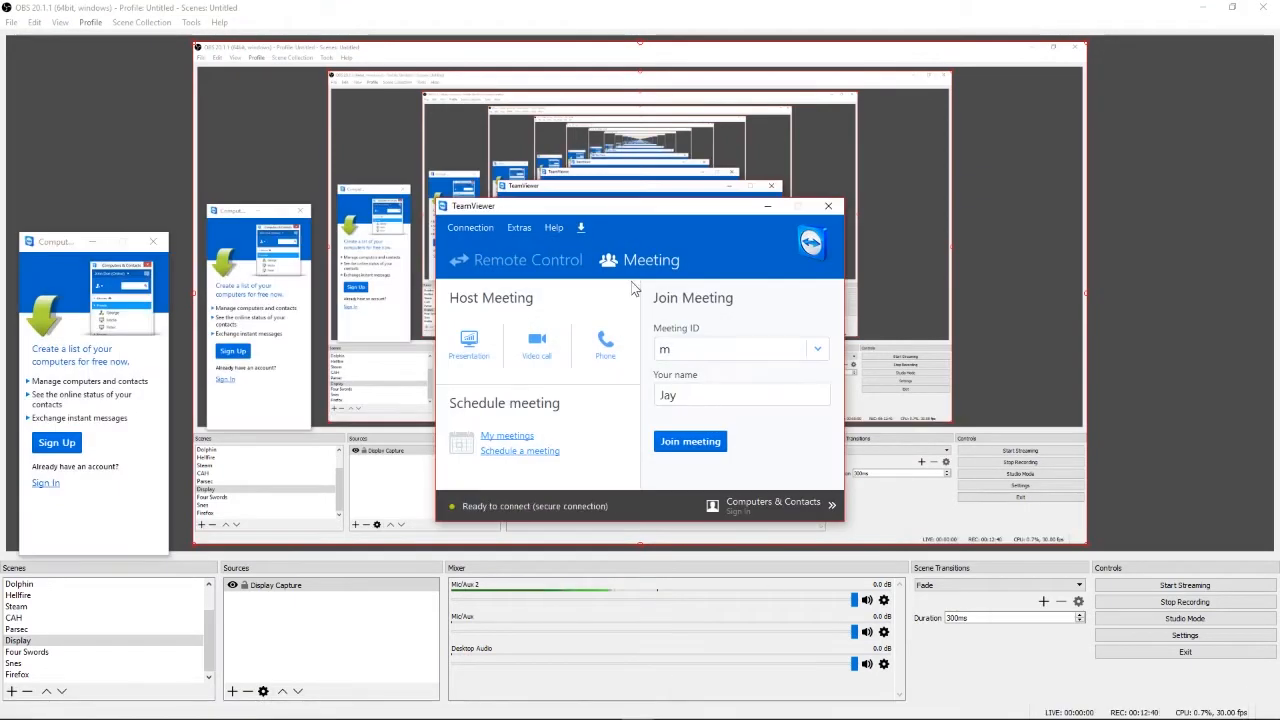
drag(660, 206, 632, 291)
drag(624, 10, 1279, 190)
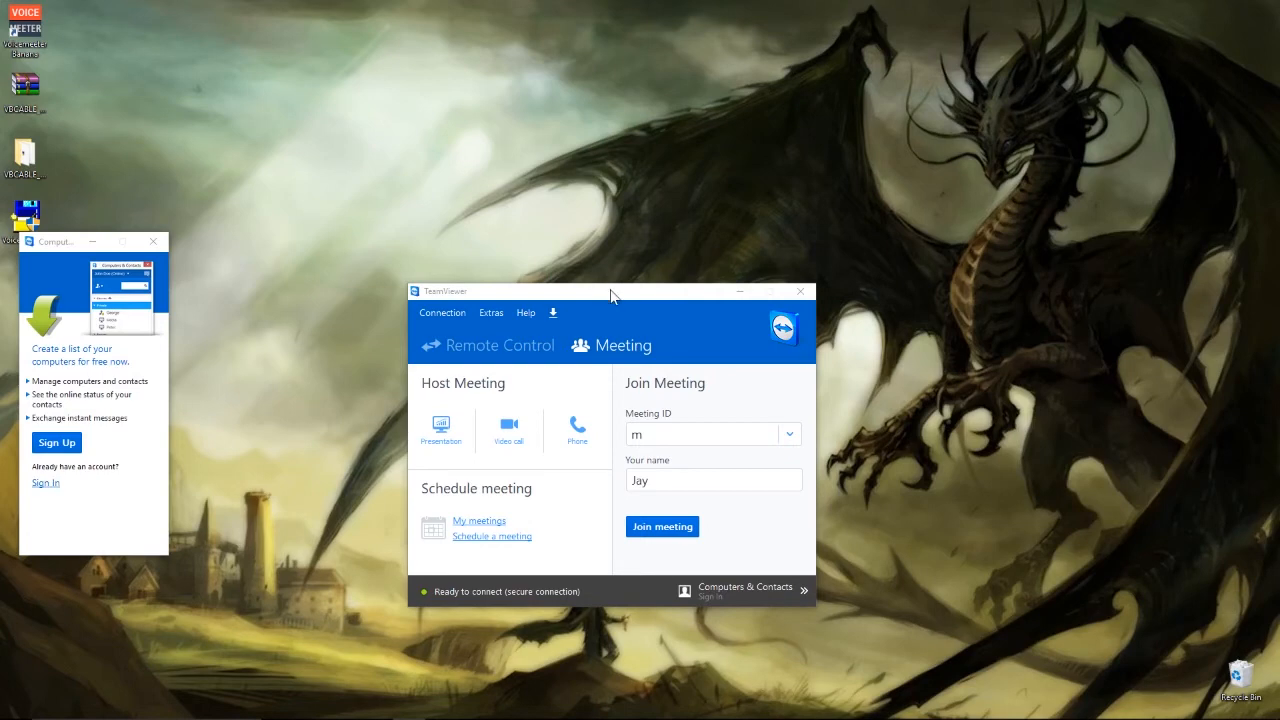
drag(612, 291, 606, 188)
Step: Review the Share computer sounds and music setting in TeamViewer's meeting options, and accept the options
click(491, 213)
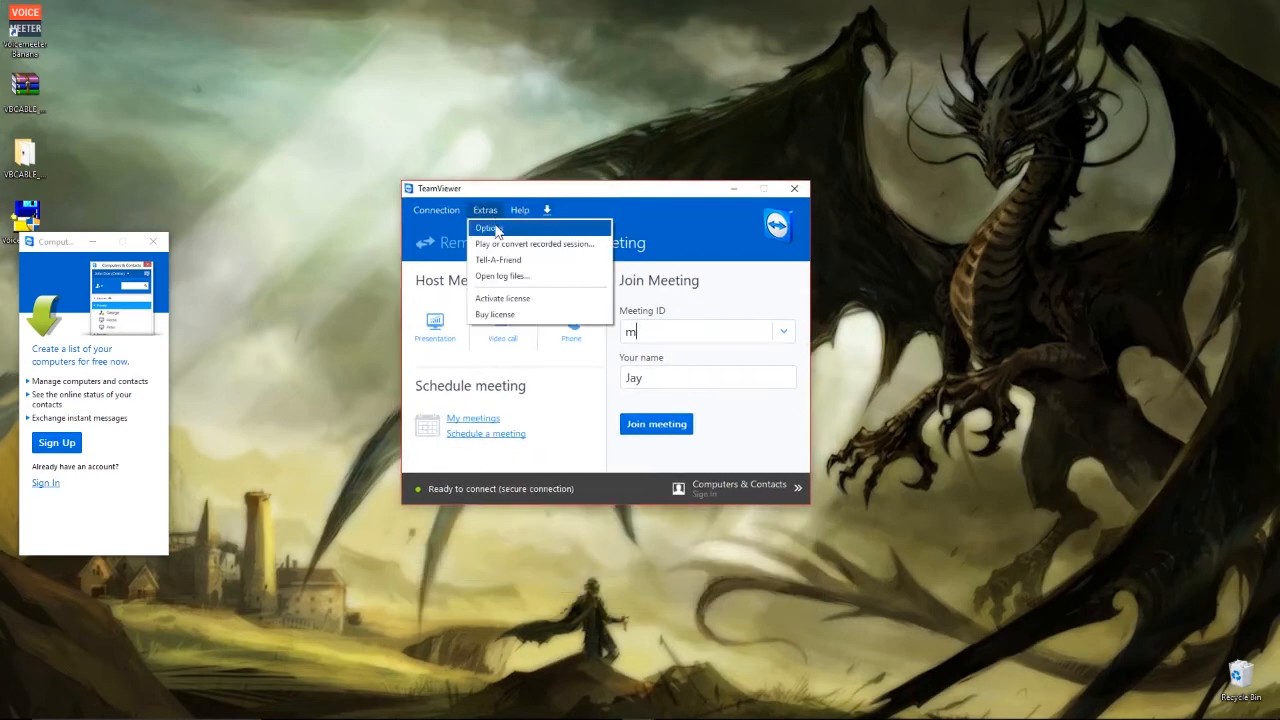
click(496, 227)
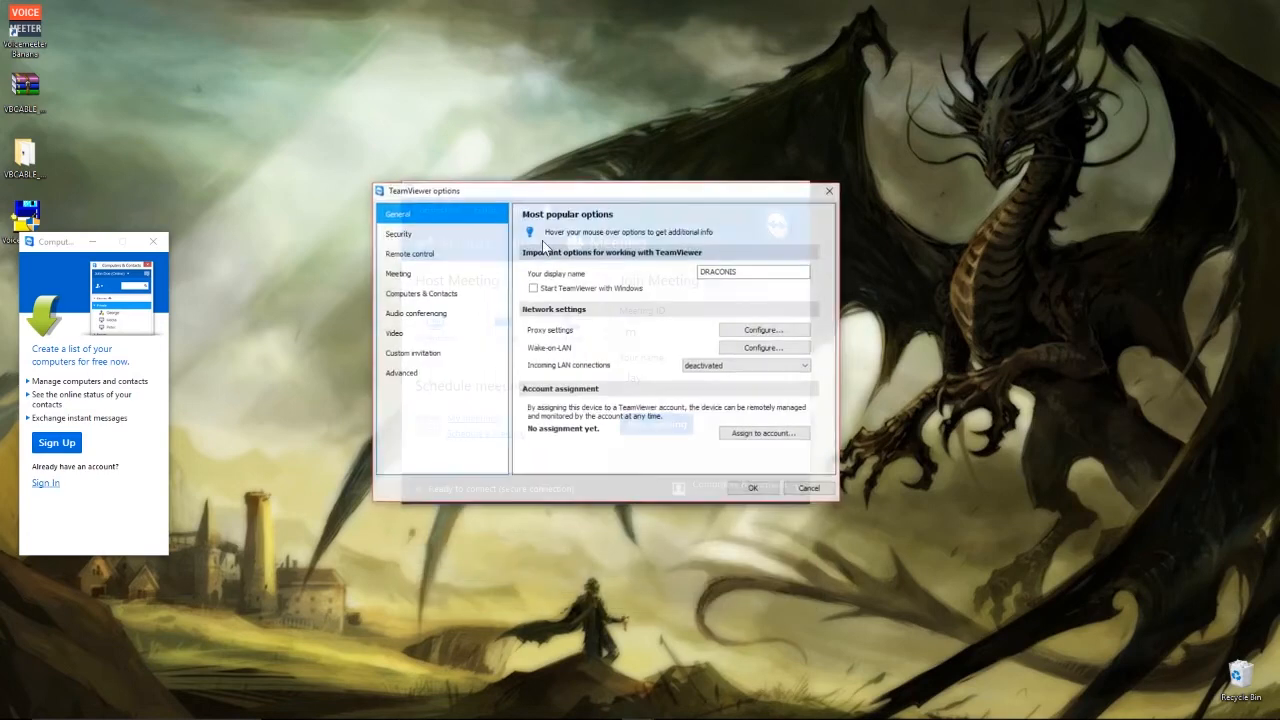
click(404, 276)
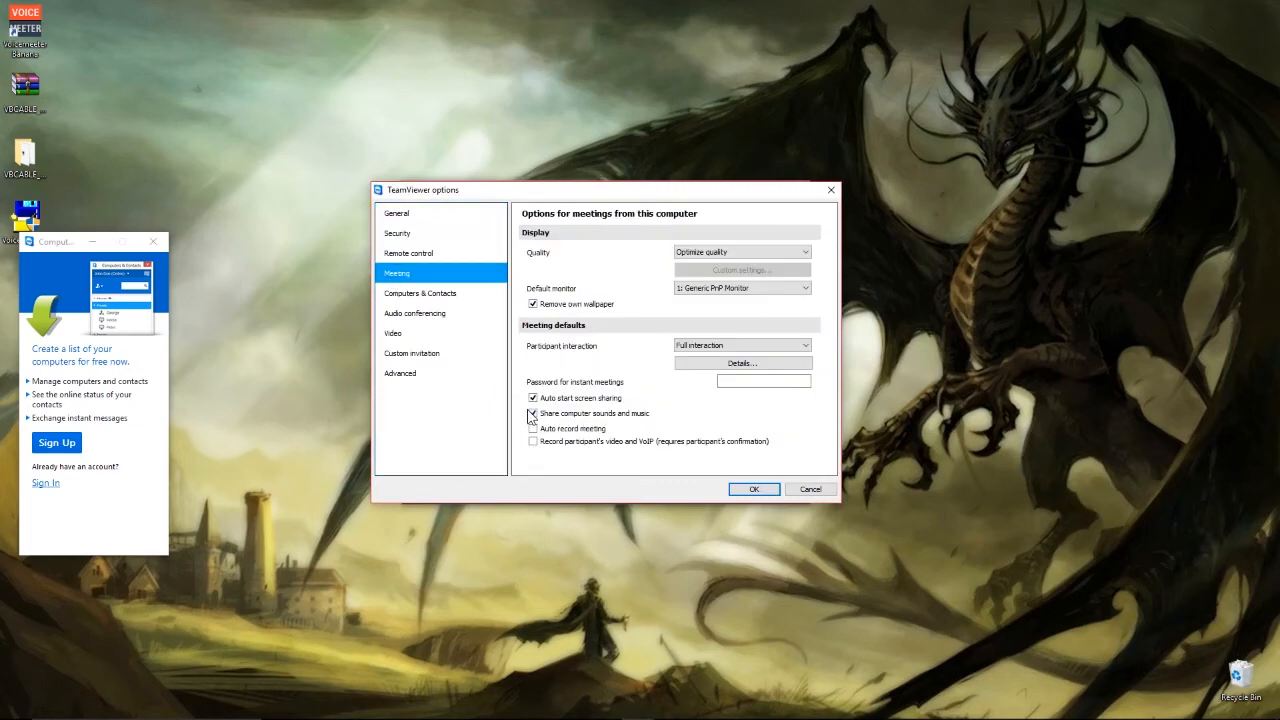
click(754, 488)
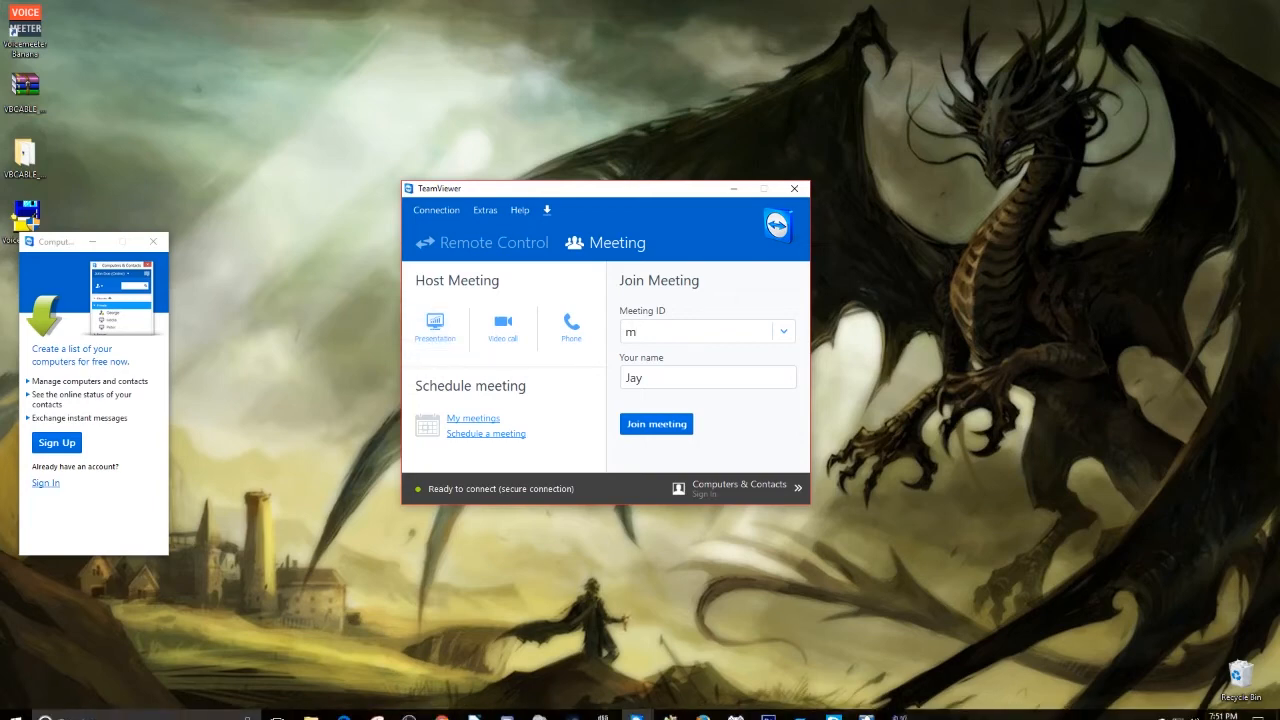
Step: Open the Windows playback devices, move the dialog clear, and highlight VoiceMeeter Aux Input, VoiceMeeter Input and the Voicemeeter Banana desktop shortcut
right_click(1190, 708)
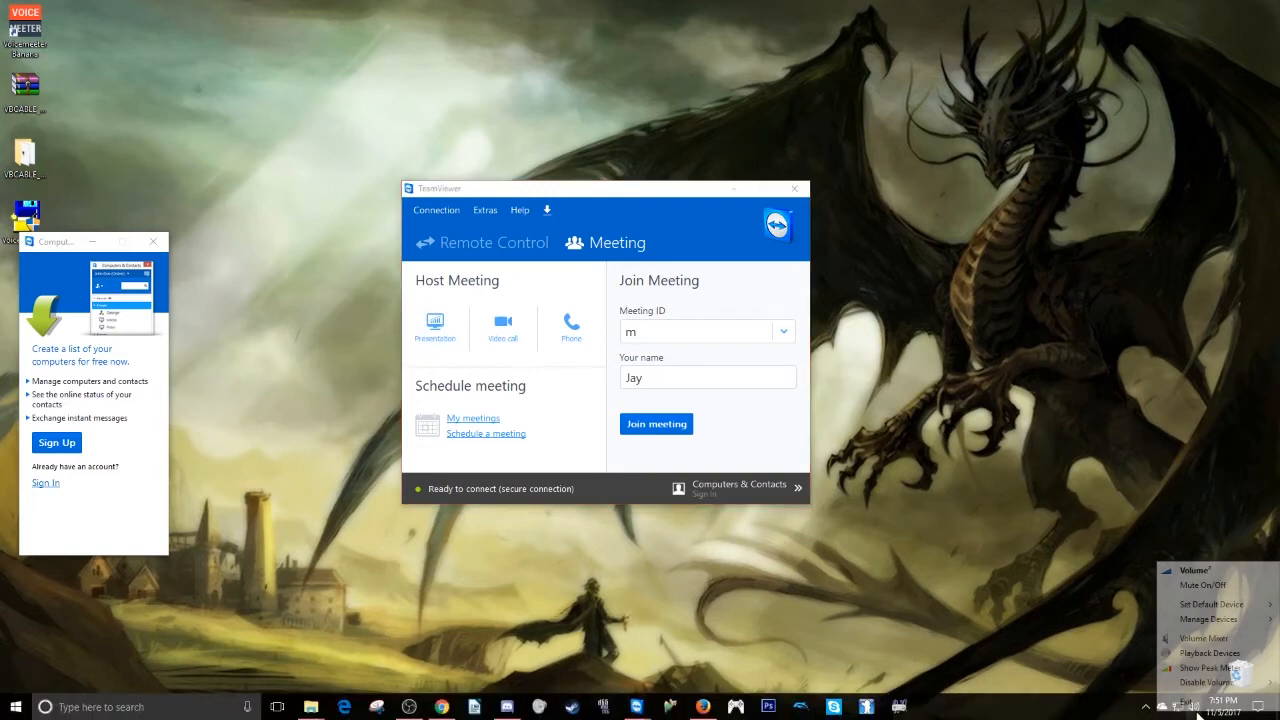
click(1199, 657)
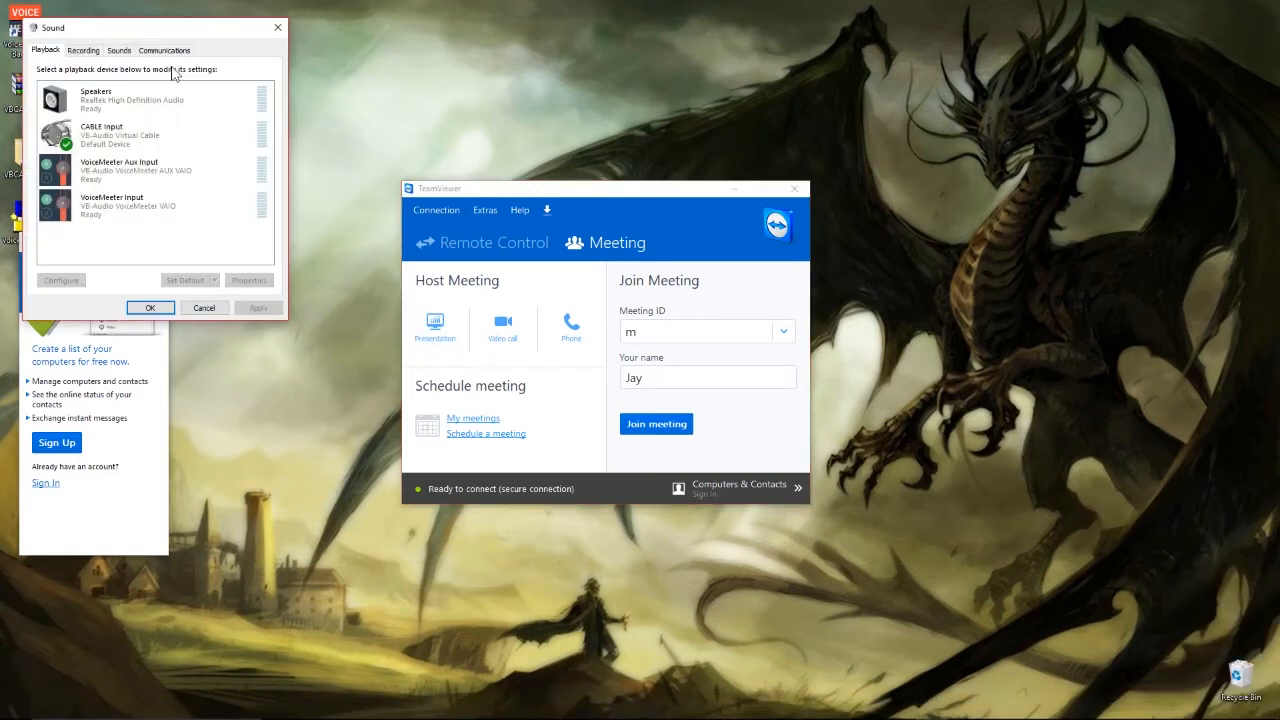
drag(162, 37, 397, 95)
click(352, 228)
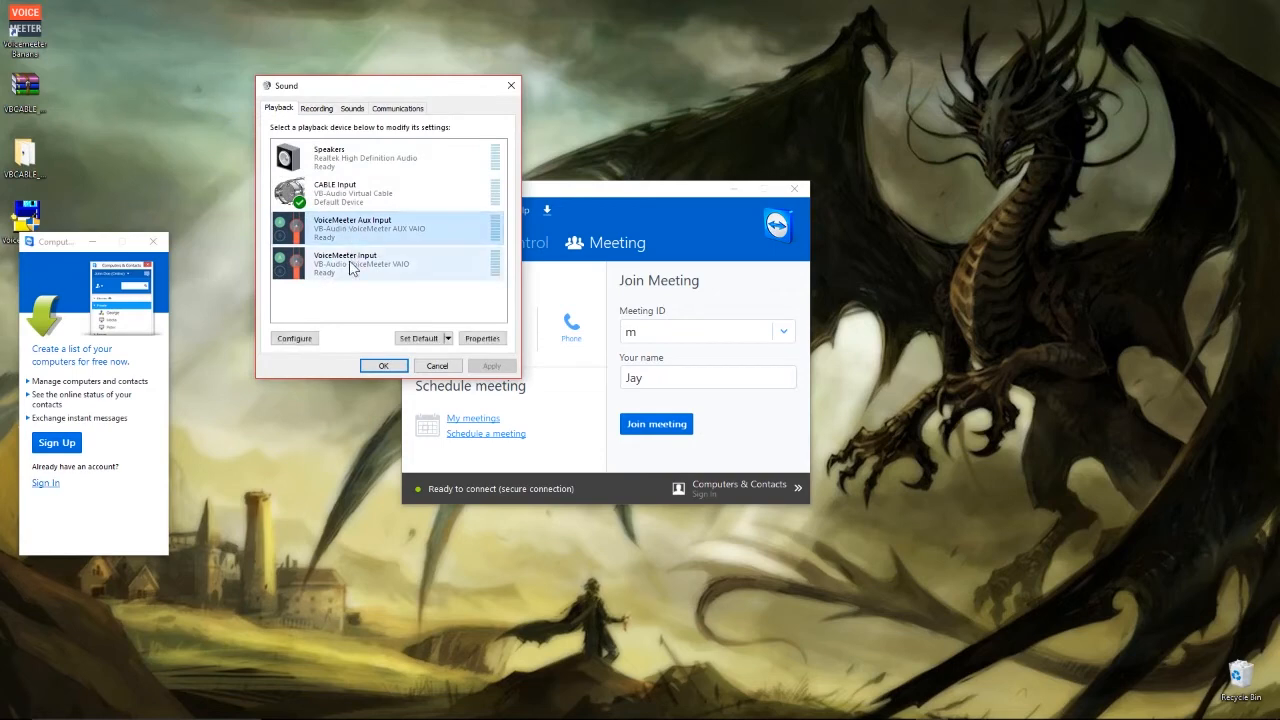
click(345, 263)
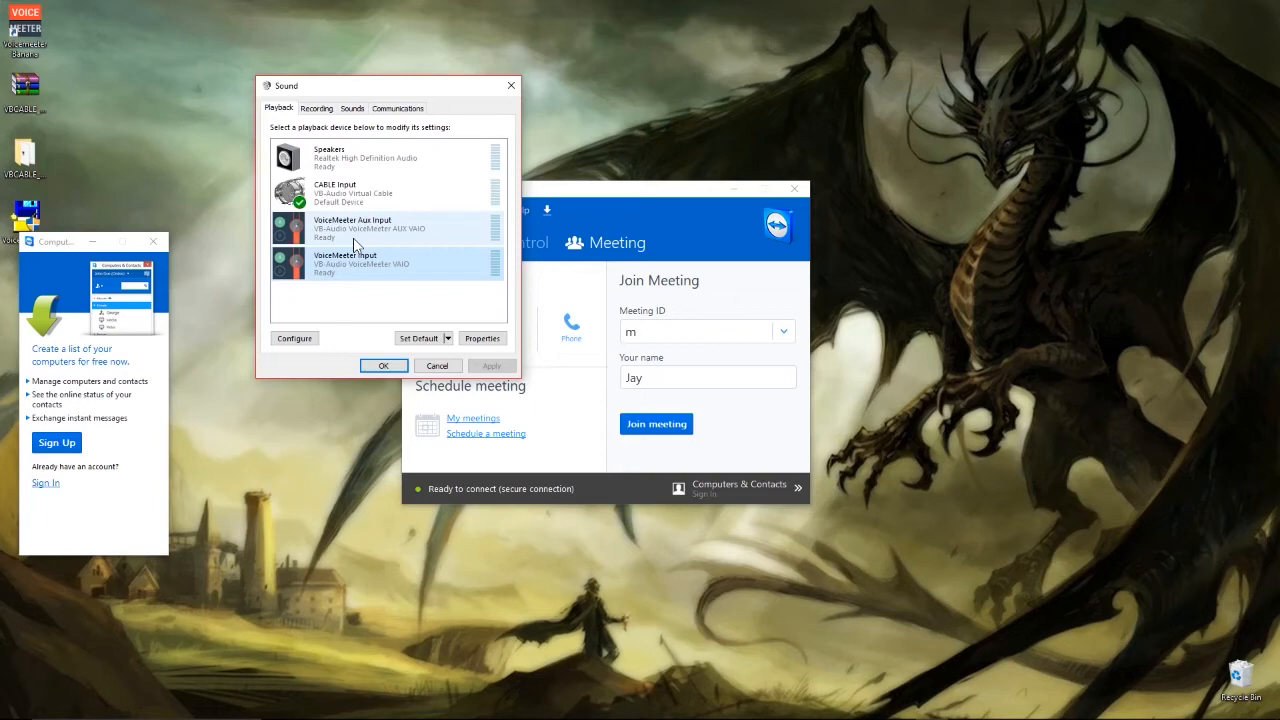
double_click(23, 31)
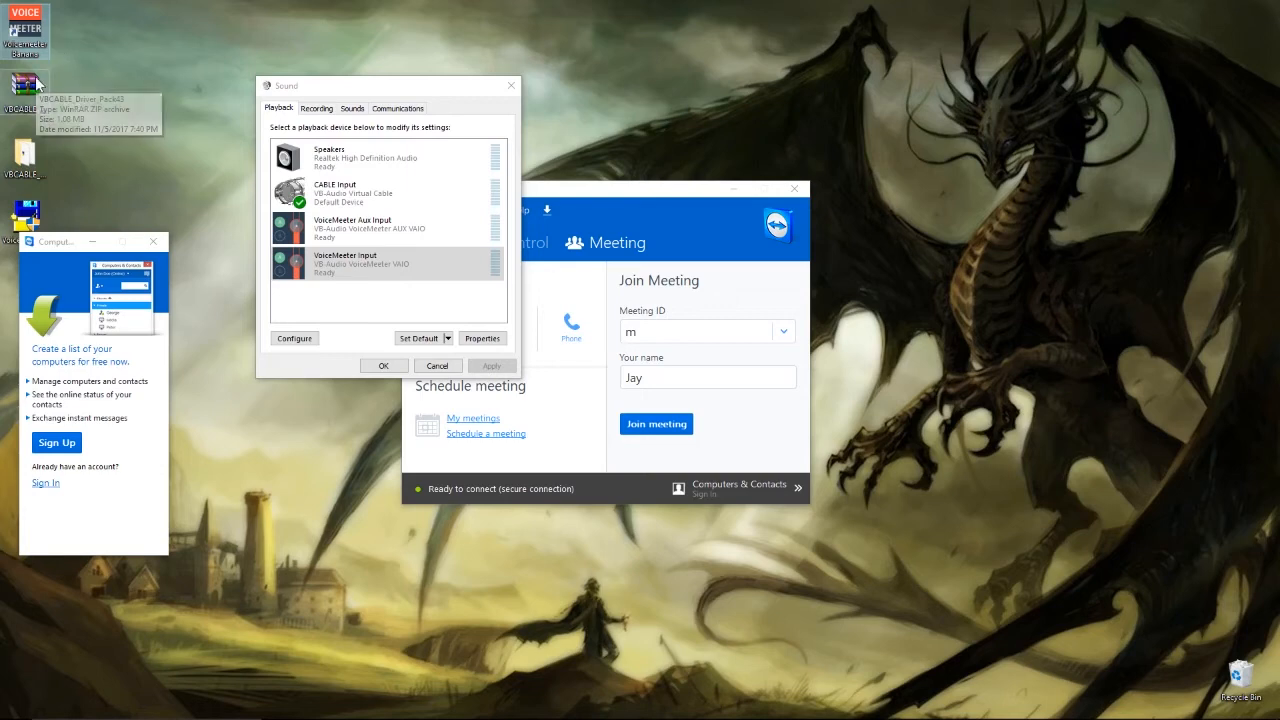
click(347, 269)
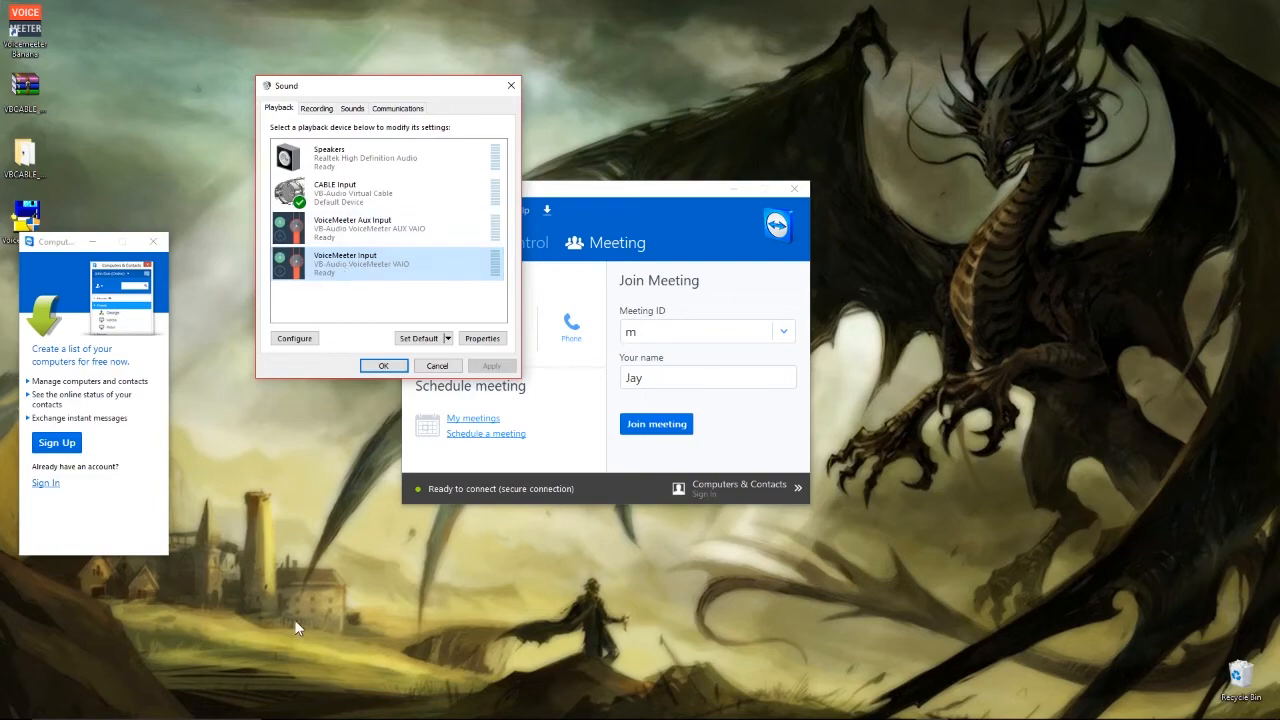
Step: Switch to Chrome and open the USD donation page for the additional VB-CABLE A and B from the Virtual Audio Cable page
click(441, 706)
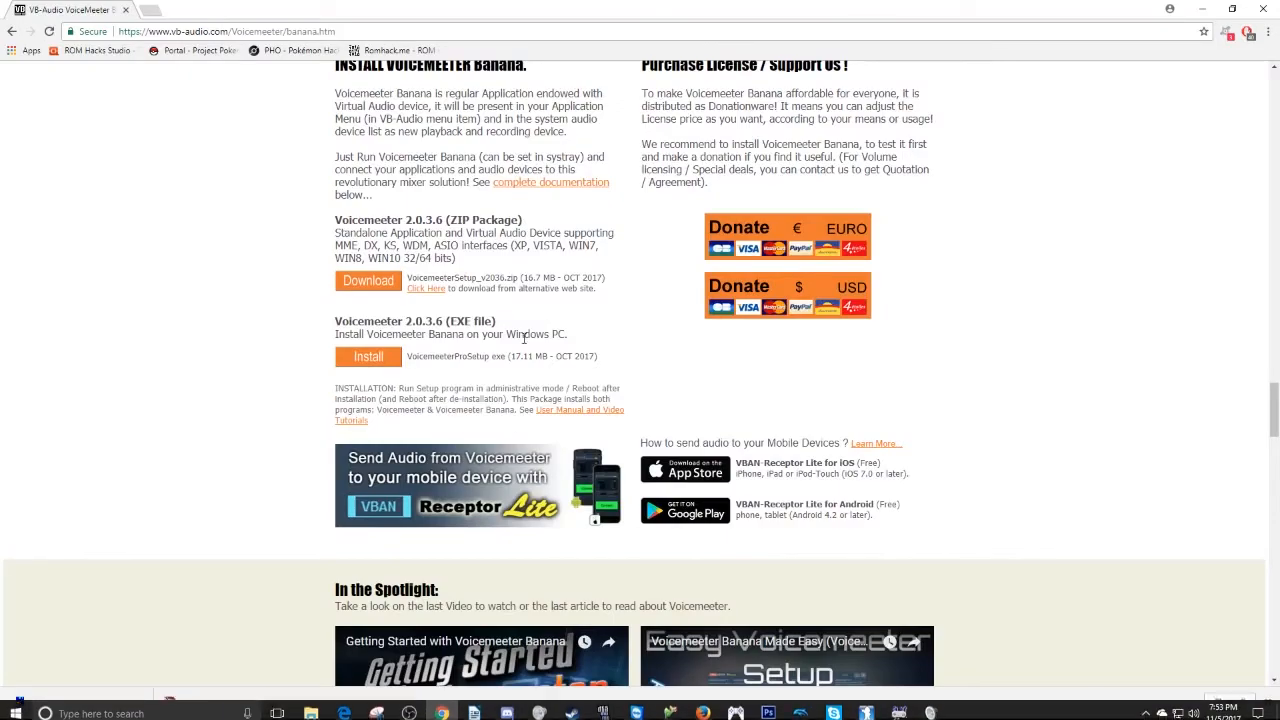
scroll(506, 240, up, 15)
scroll(506, 215, up, 10)
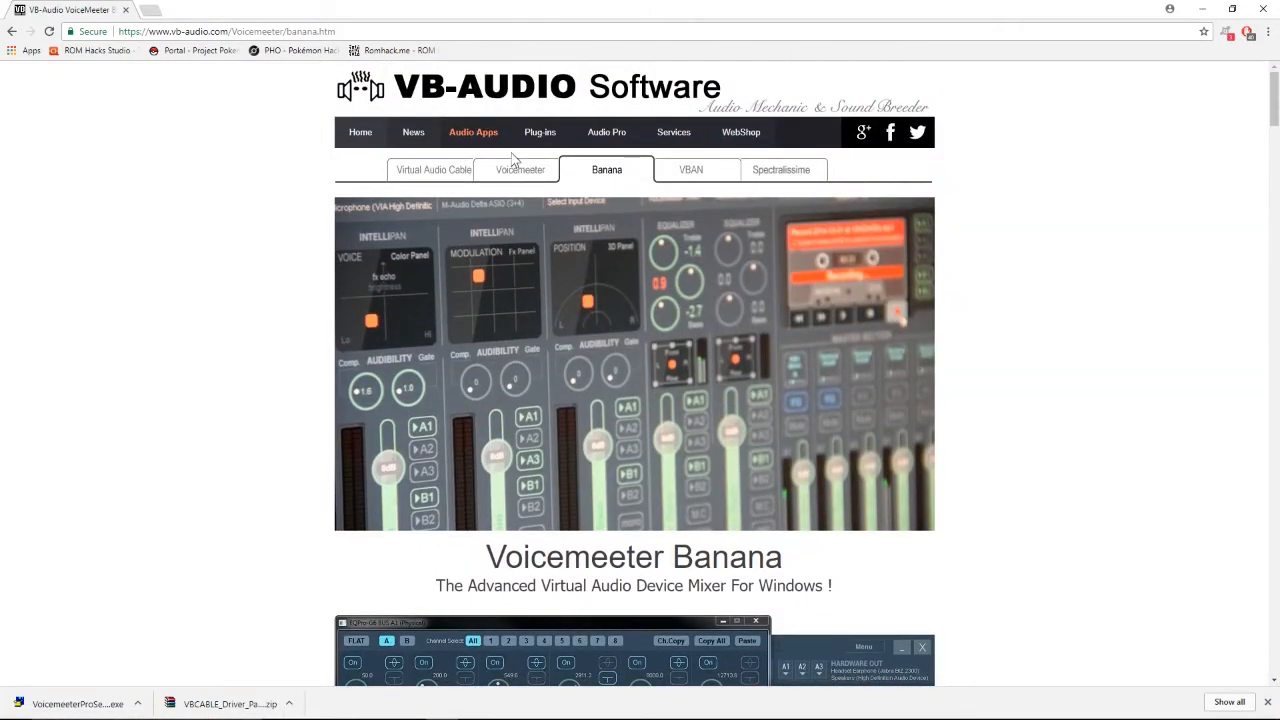
click(435, 172)
scroll(569, 222, down, 10)
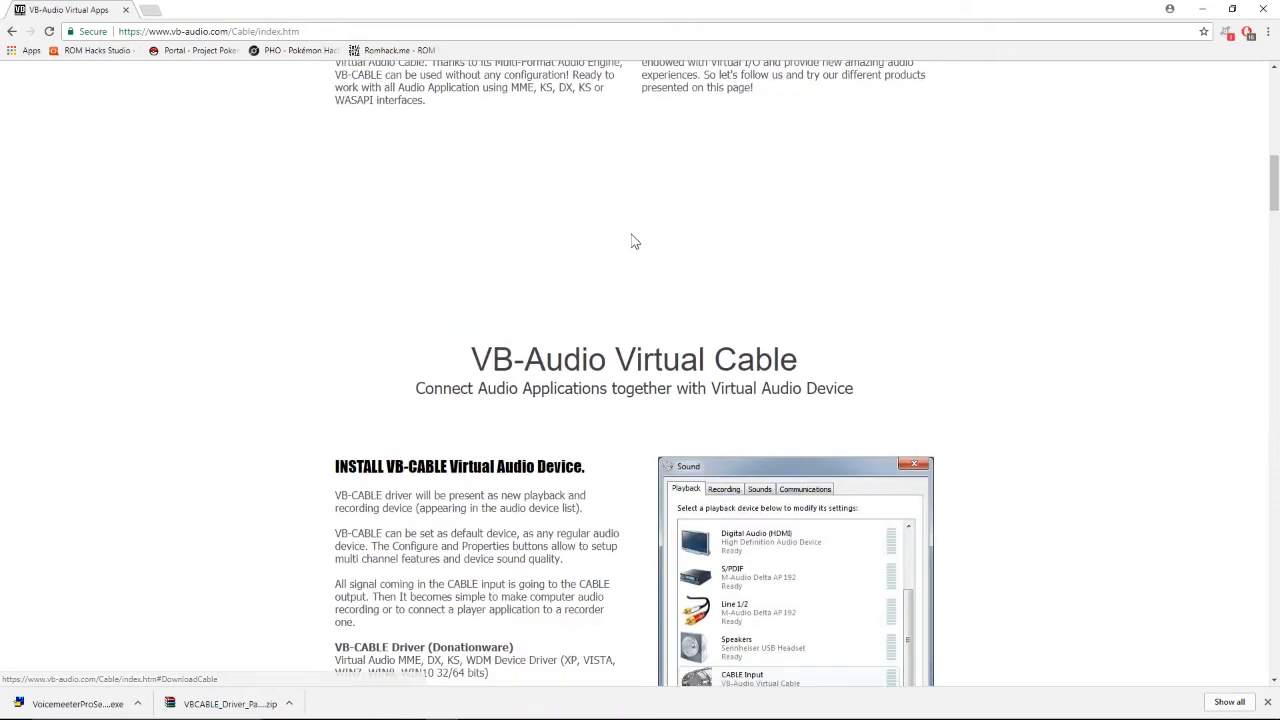
scroll(632, 242, down, 7)
scroll(643, 240, down, 1)
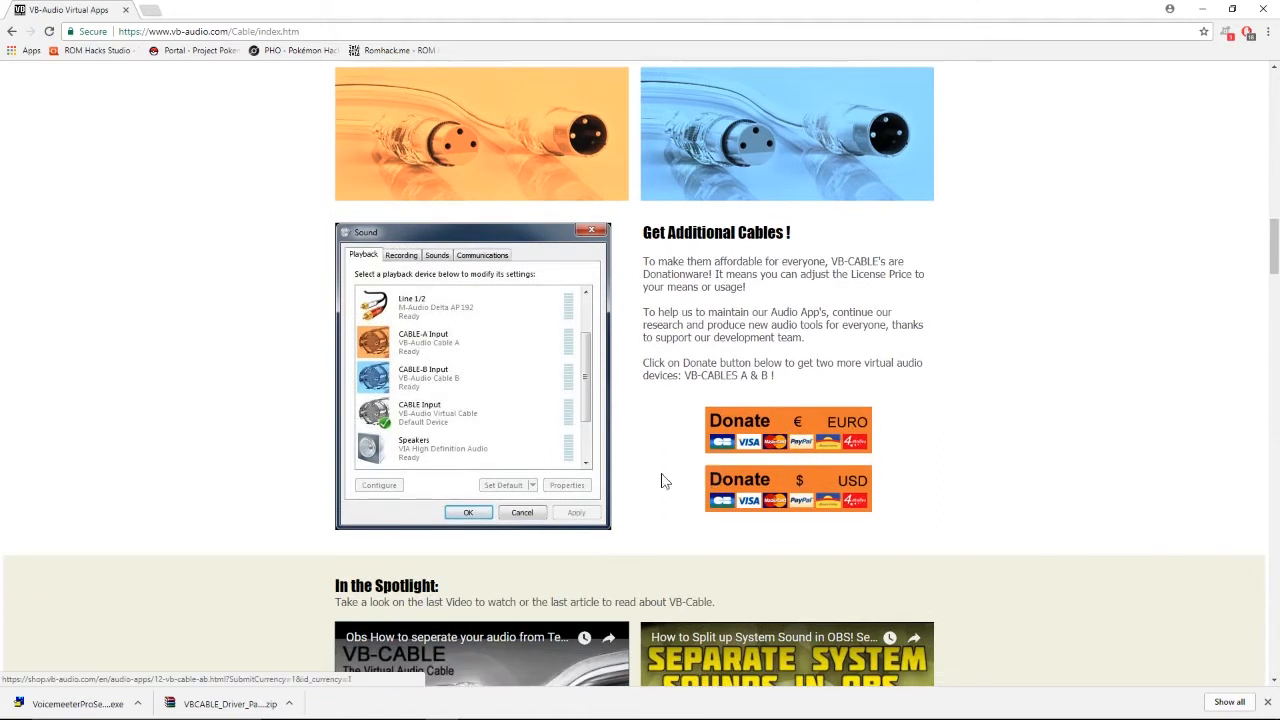
click(767, 490)
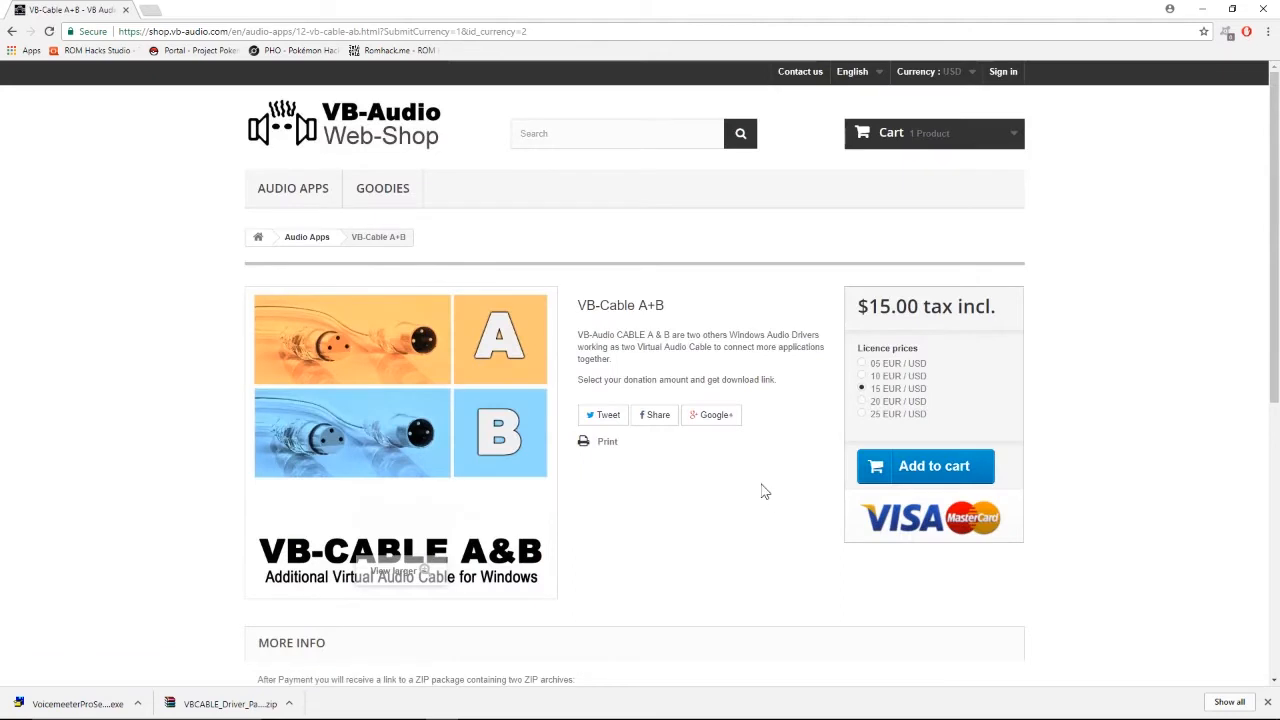
Step: Select the 05 EUR / USD licence price for VB-Cable A+B and review the installation information
click(862, 363)
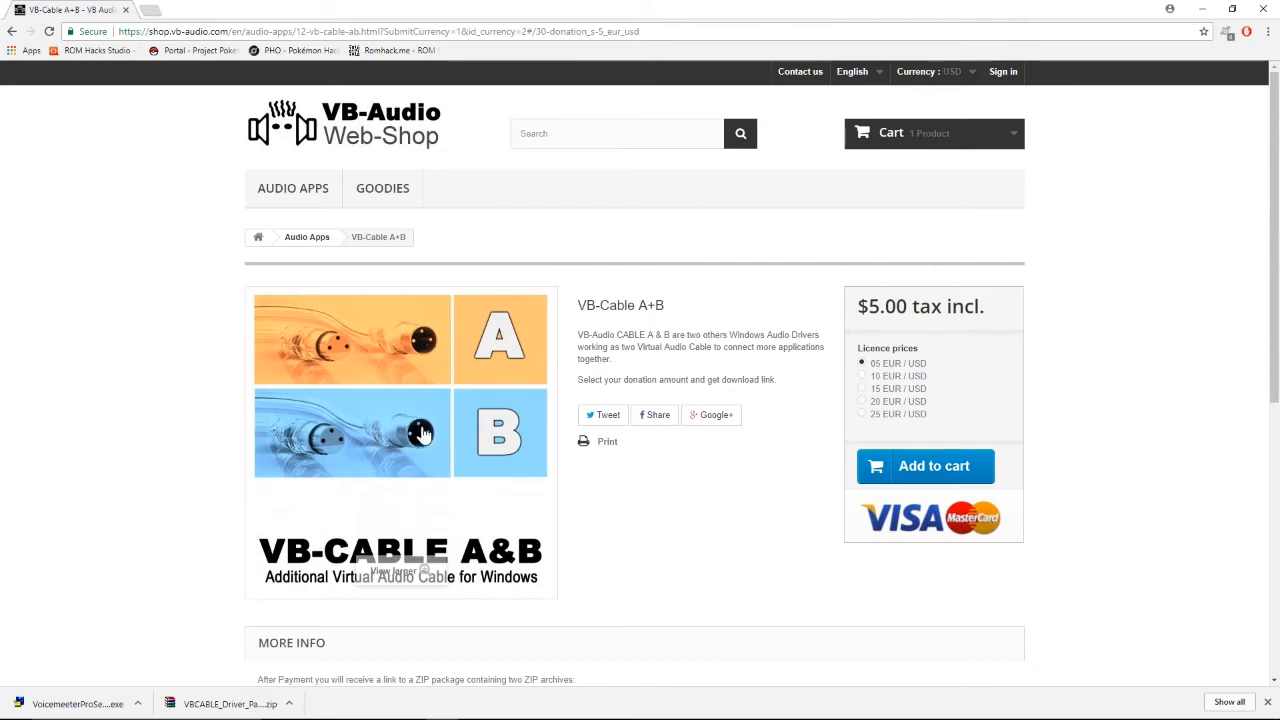
scroll(423, 449, down, 2)
scroll(345, 567, down, 2)
scroll(329, 571, up, 3)
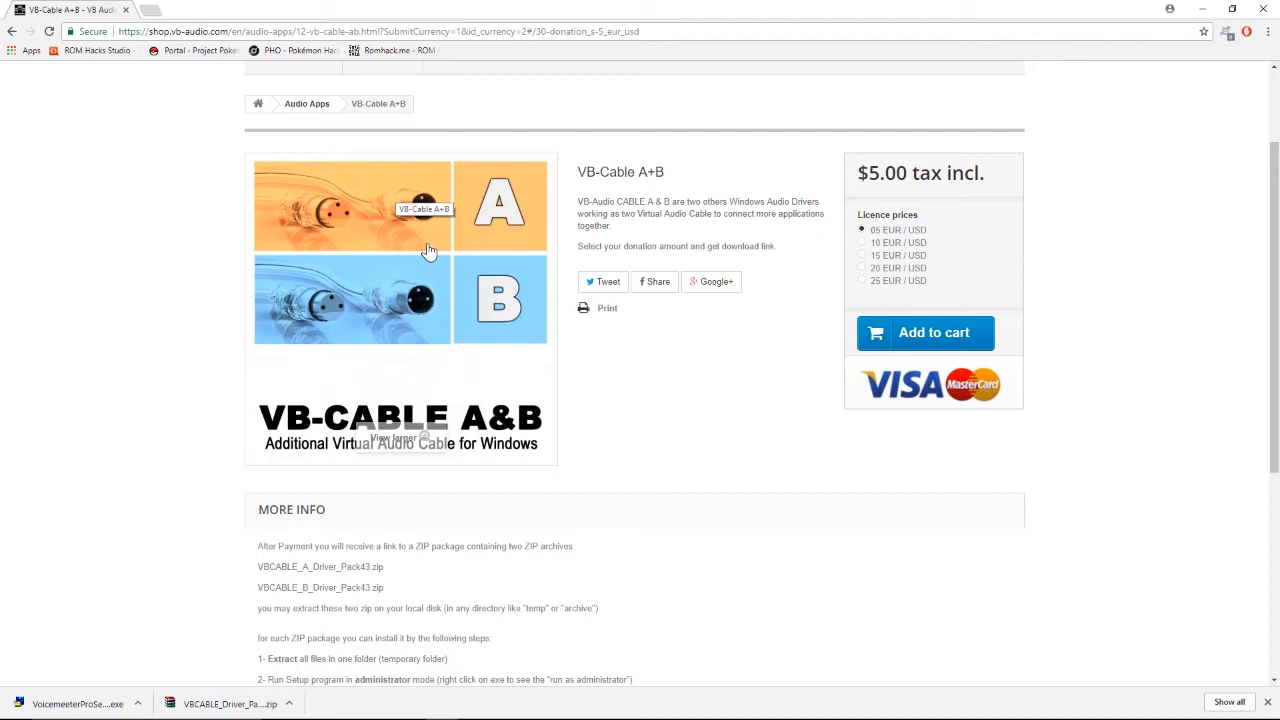
Step: Return to the Sound dialog, highlight the CABLE and VoiceMeeter playback devices in turn, and move the dialog off the VB-CABLE A&B image
key(alt+Tab)
click(337, 235)
click(343, 260)
click(360, 199)
click(352, 230)
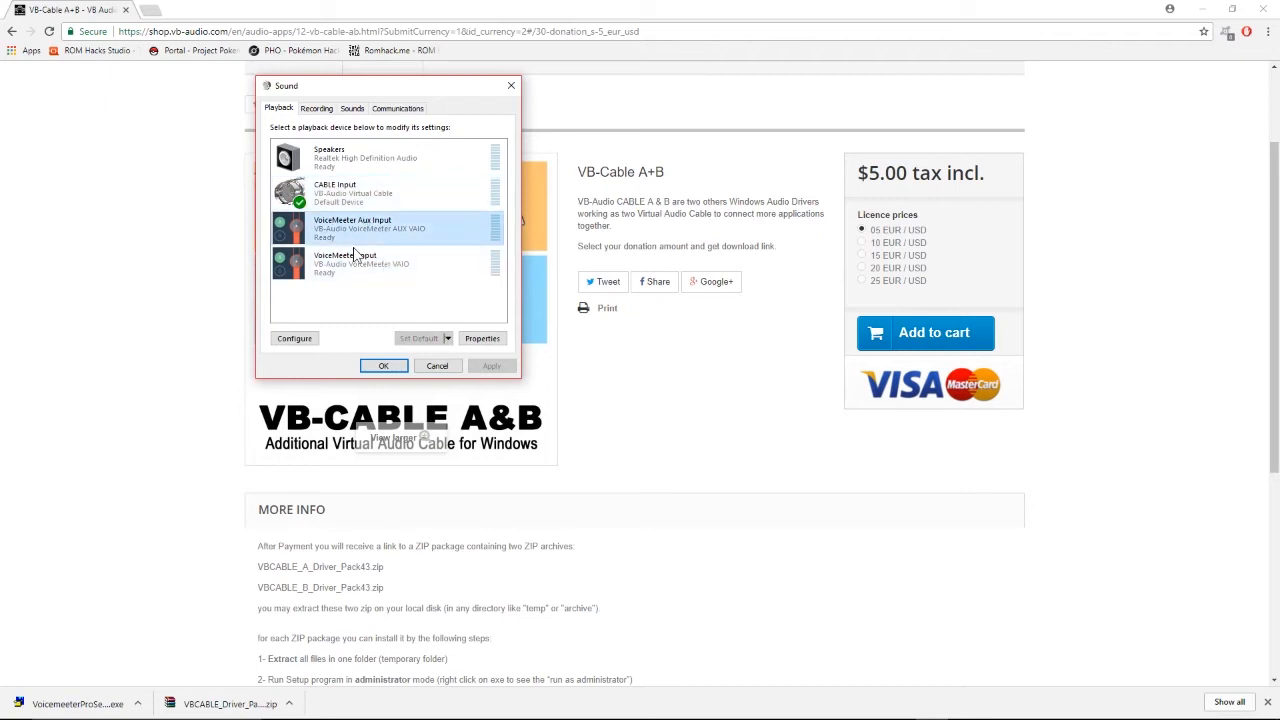
click(355, 262)
drag(404, 93, 761, 134)
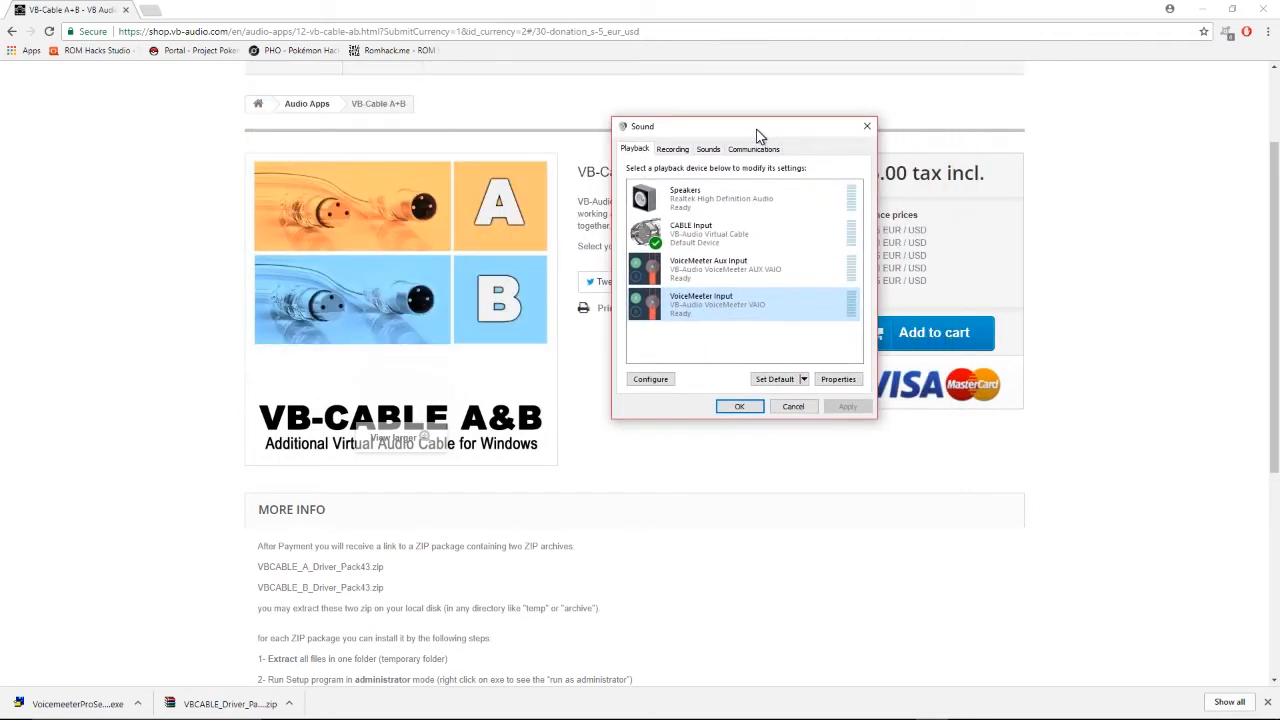
Step: Show the disabled playback devices and enable the Discord device on VB-Audio Cable A and CABLE-B Input
right_click(686, 349)
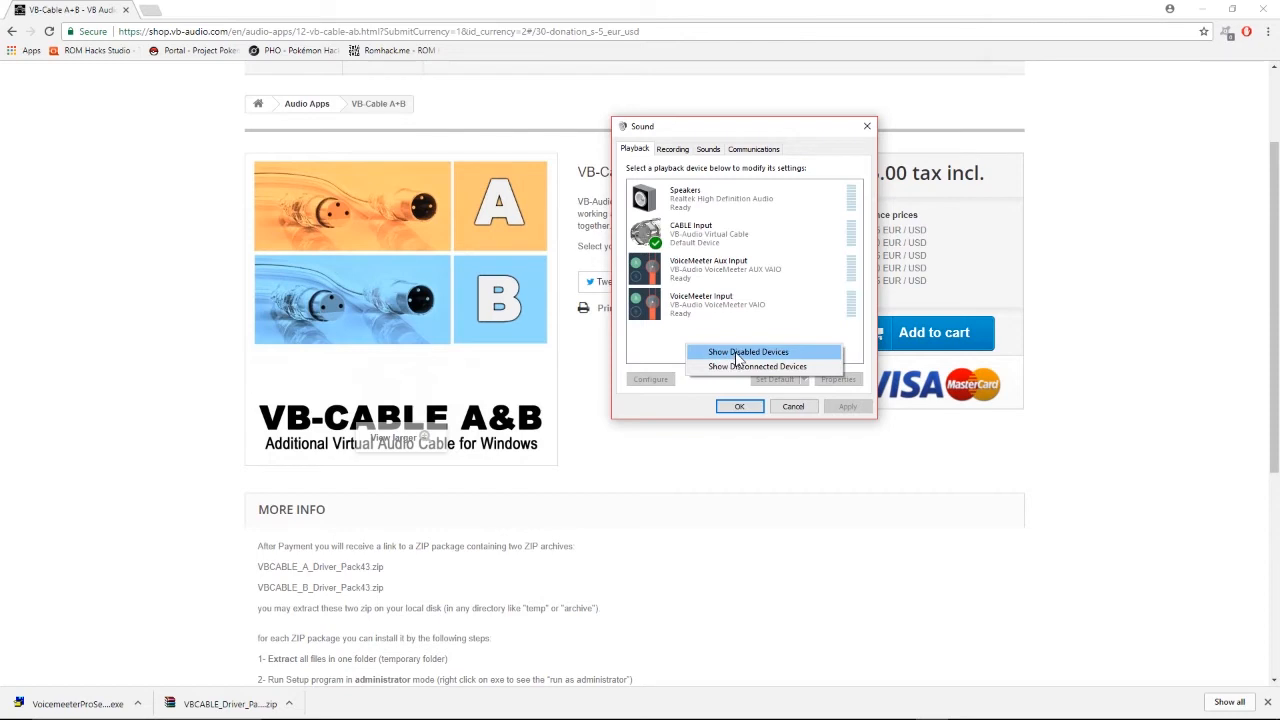
click(736, 358)
mouse_move(858, 305)
mouse_down()
mouse_move(860, 252)
mouse_move(860, 305)
mouse_up()
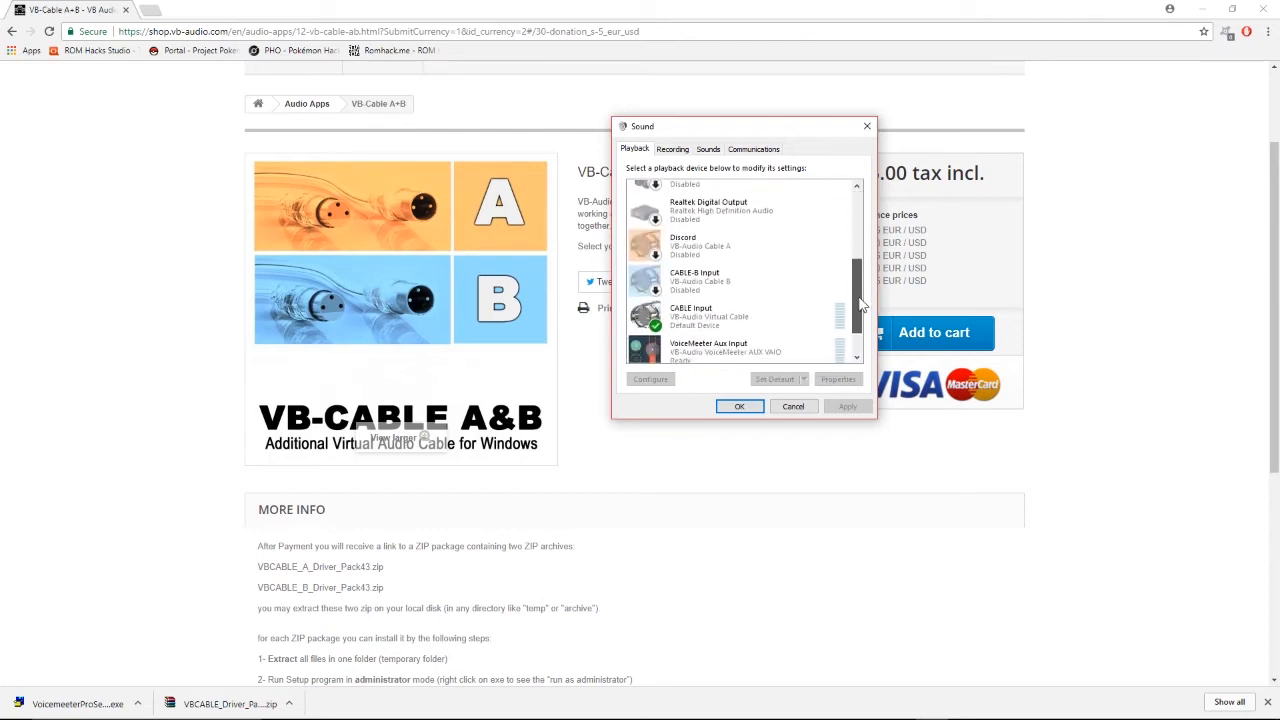
right_click(693, 250)
click(726, 268)
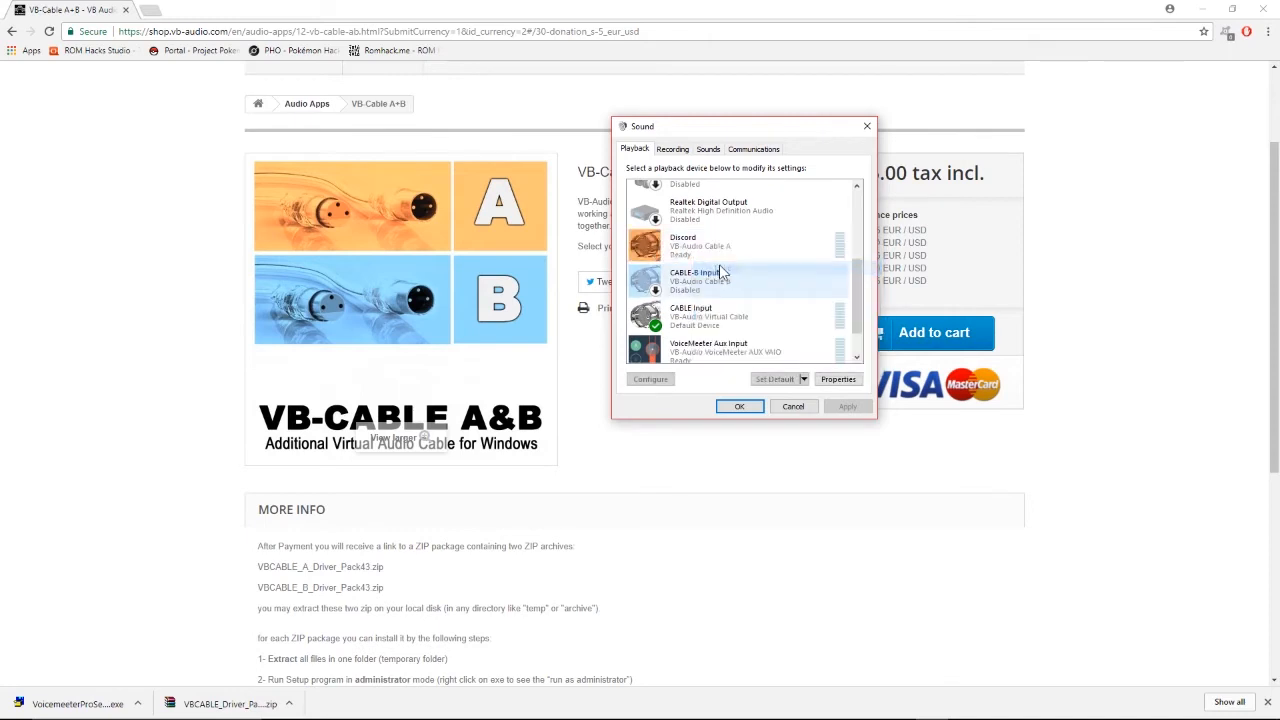
right_click(690, 286)
click(718, 304)
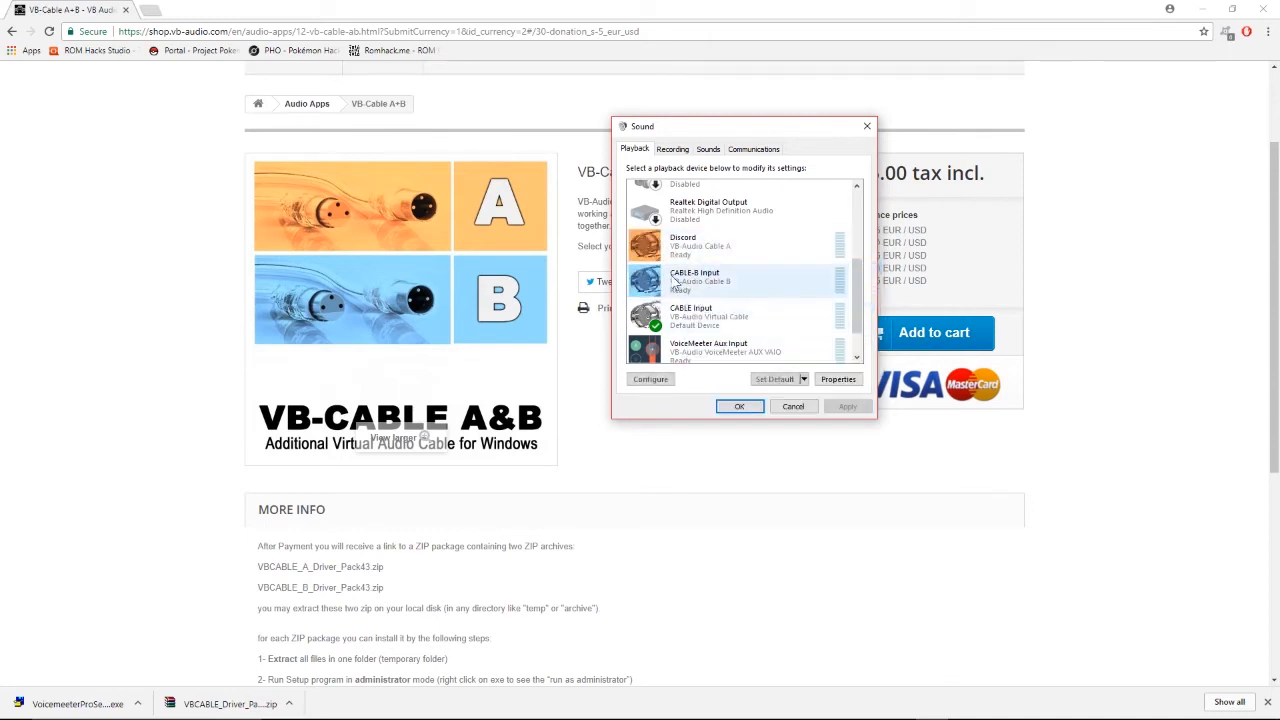
Step: Enable the disabled Discord (VB-Audio Cable A) and CABLE-B Output recording devices
click(672, 150)
right_click(690, 298)
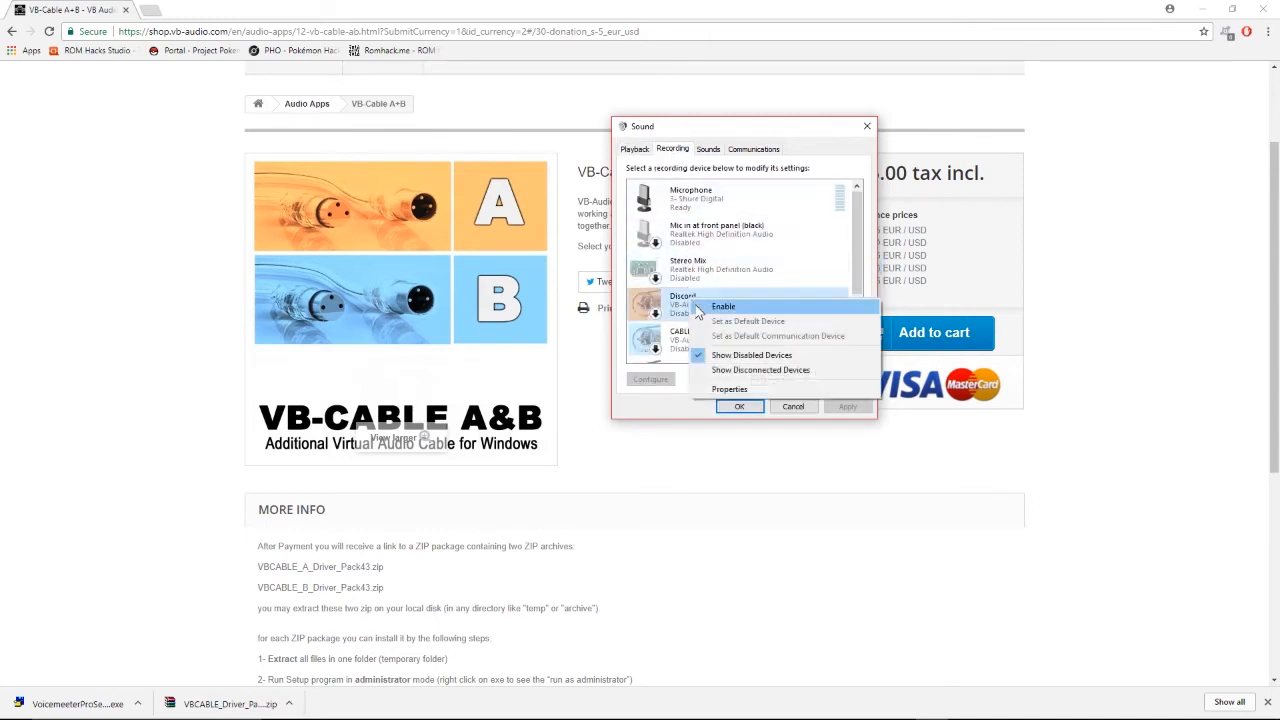
click(718, 306)
right_click(693, 342)
click(718, 350)
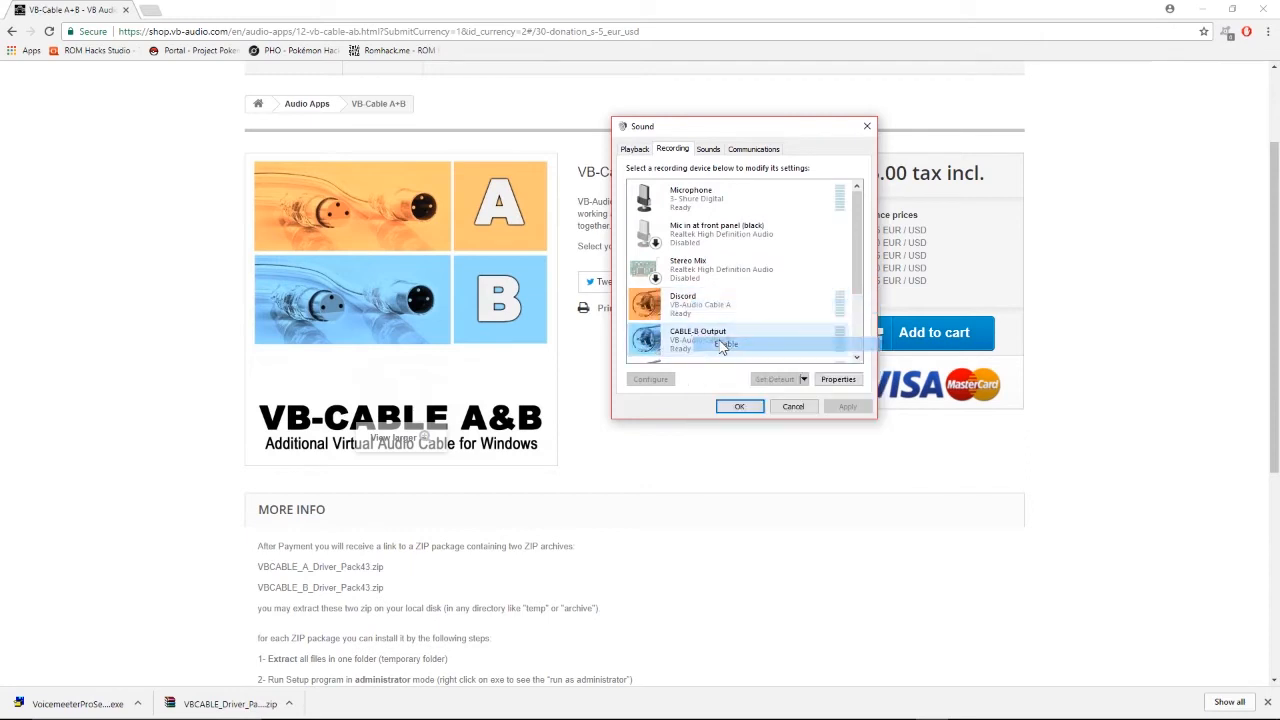
Step: Hide the disabled recording devices and highlight the Discord device on VB-Audio Cable A
scroll(737, 314, down, 2)
scroll(740, 316, down, 1)
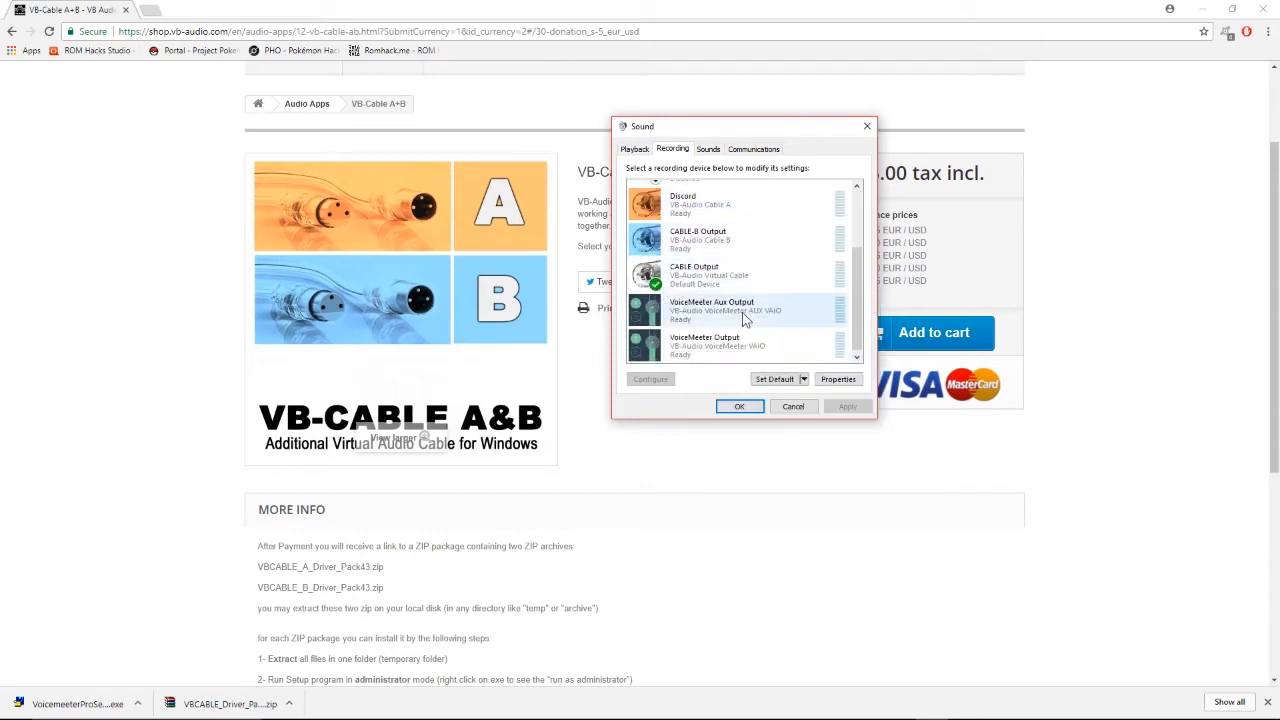
right_click(763, 360)
click(790, 370)
scroll(755, 300, up, 1)
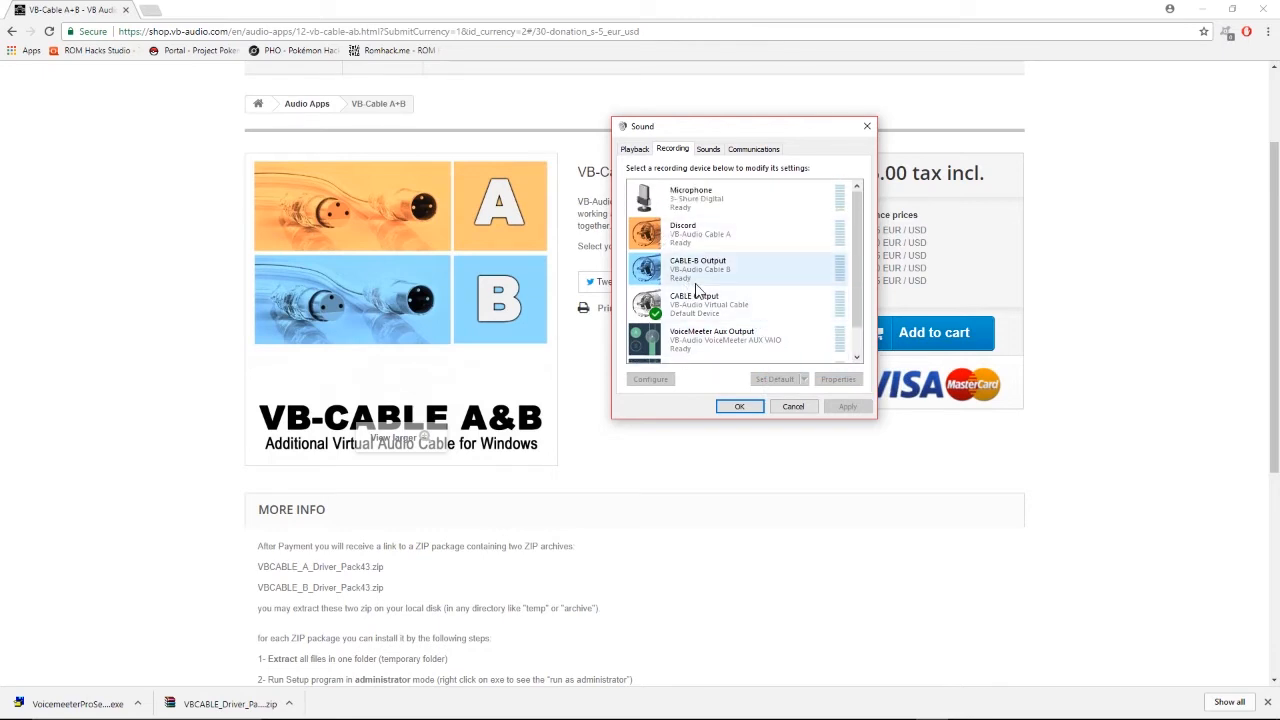
click(680, 232)
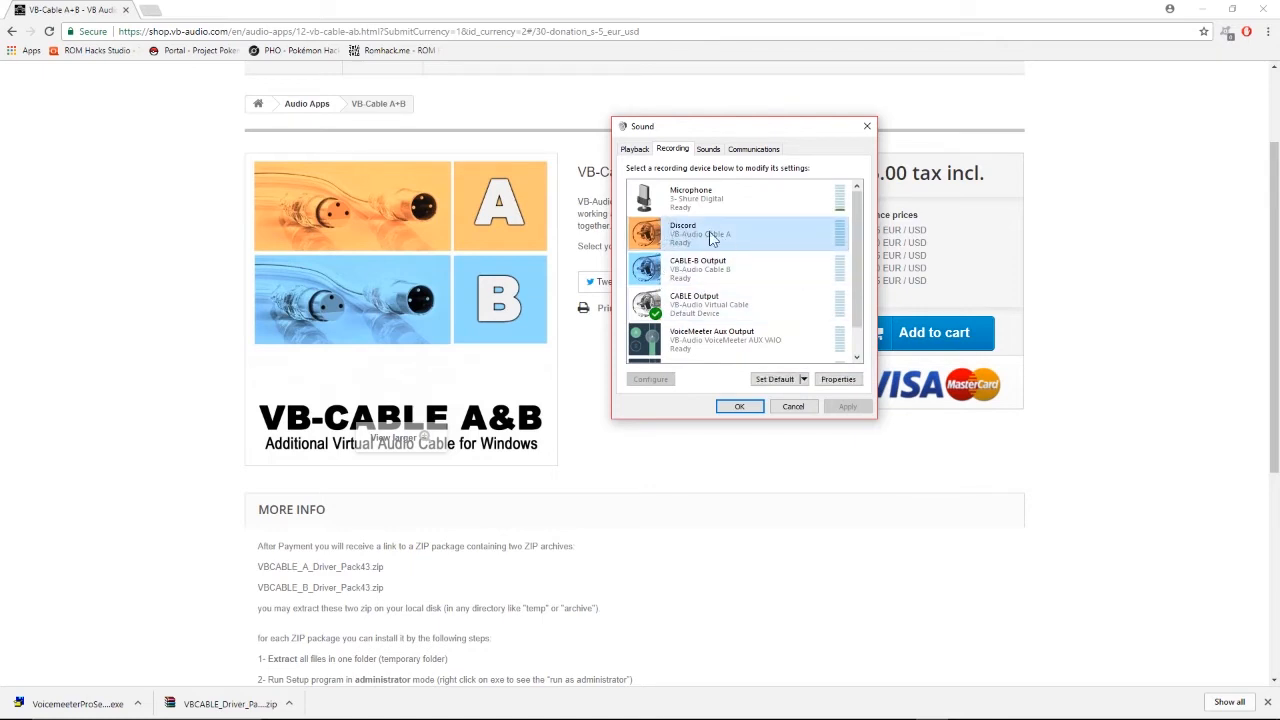
Step: Switch to Discord and set the voice output device to Discord (VB-Audio Cable A) in the Voice & Video settings
mouse_move(674, 716)
click(507, 707)
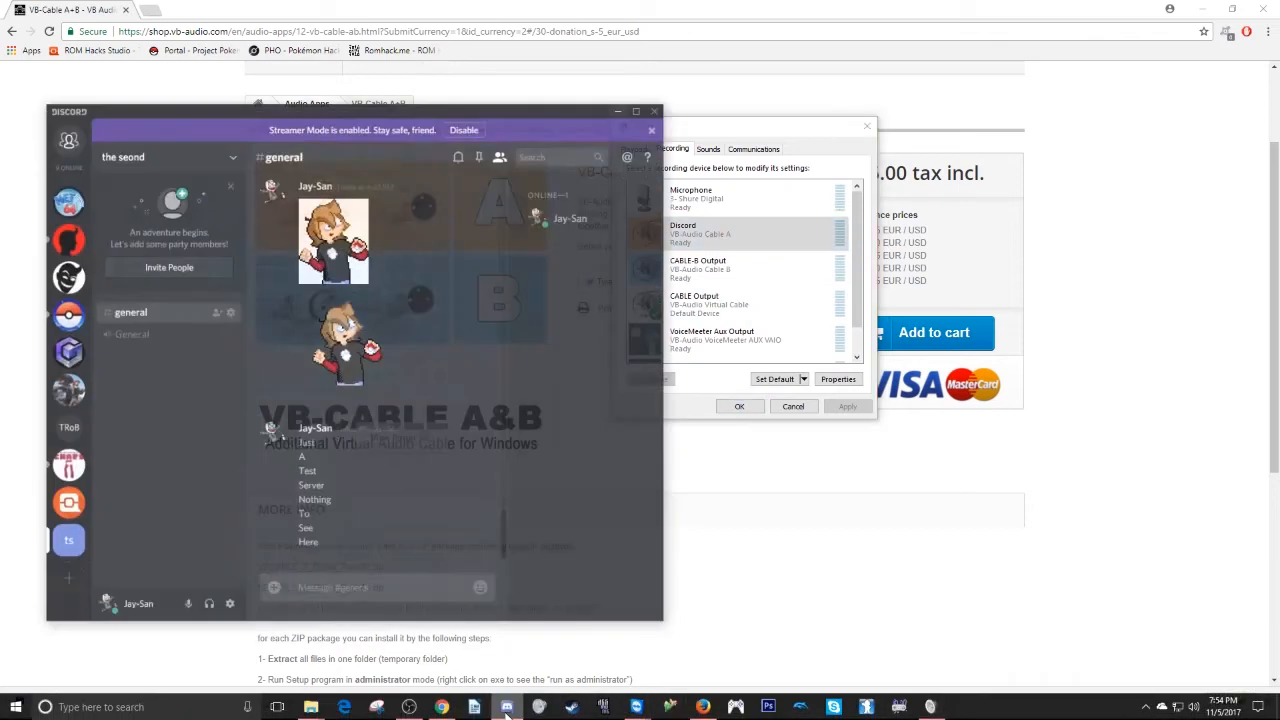
click(218, 596)
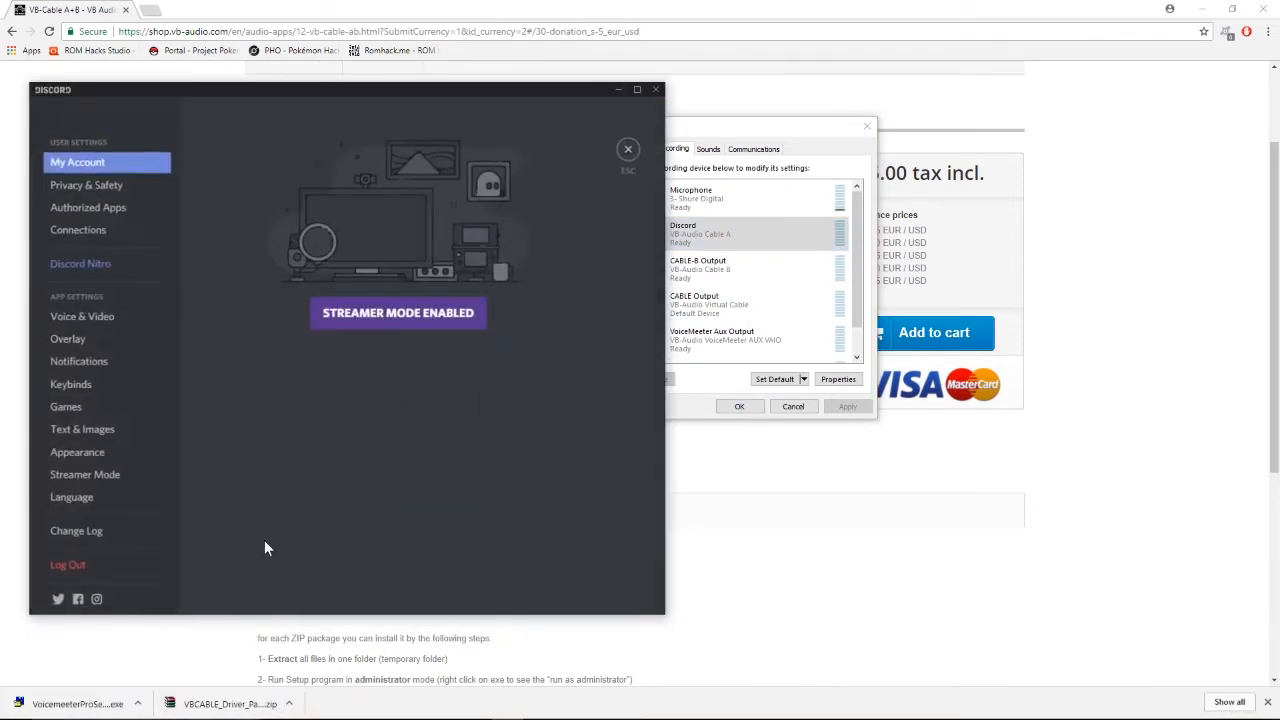
click(90, 317)
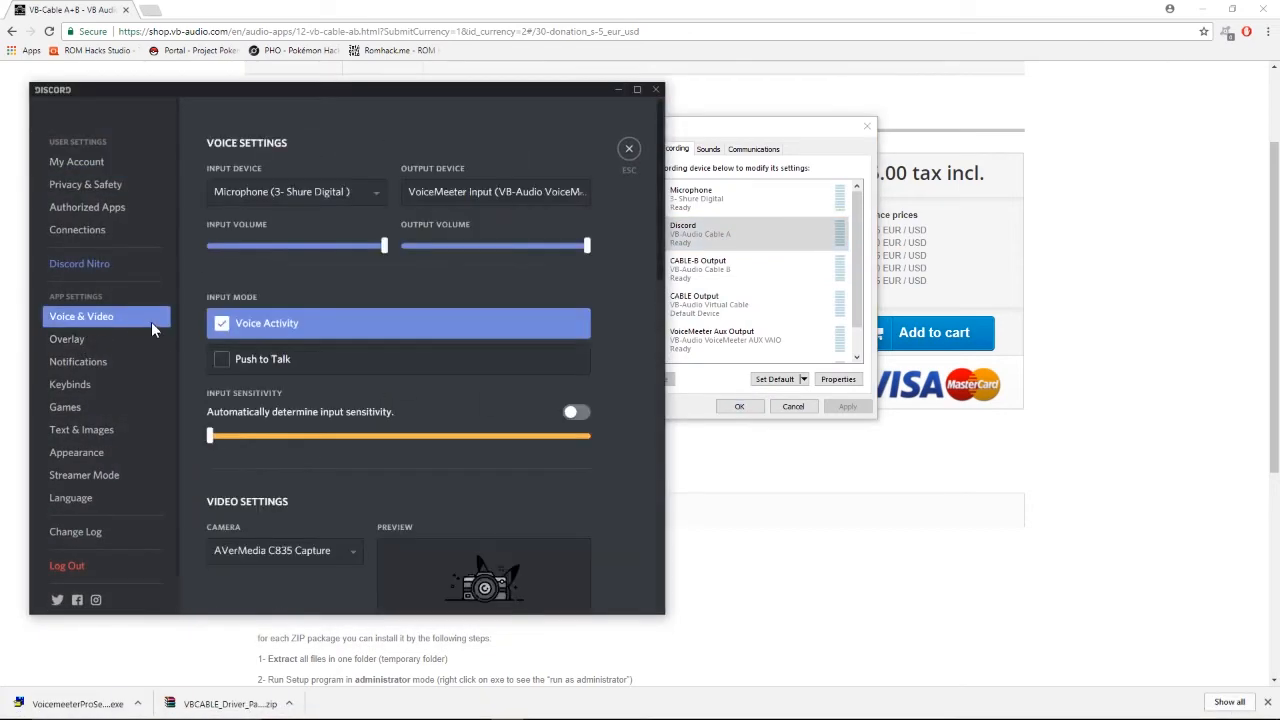
click(468, 195)
scroll(477, 257, down, 2)
scroll(480, 190, down, 2)
scroll(480, 190, up, 5)
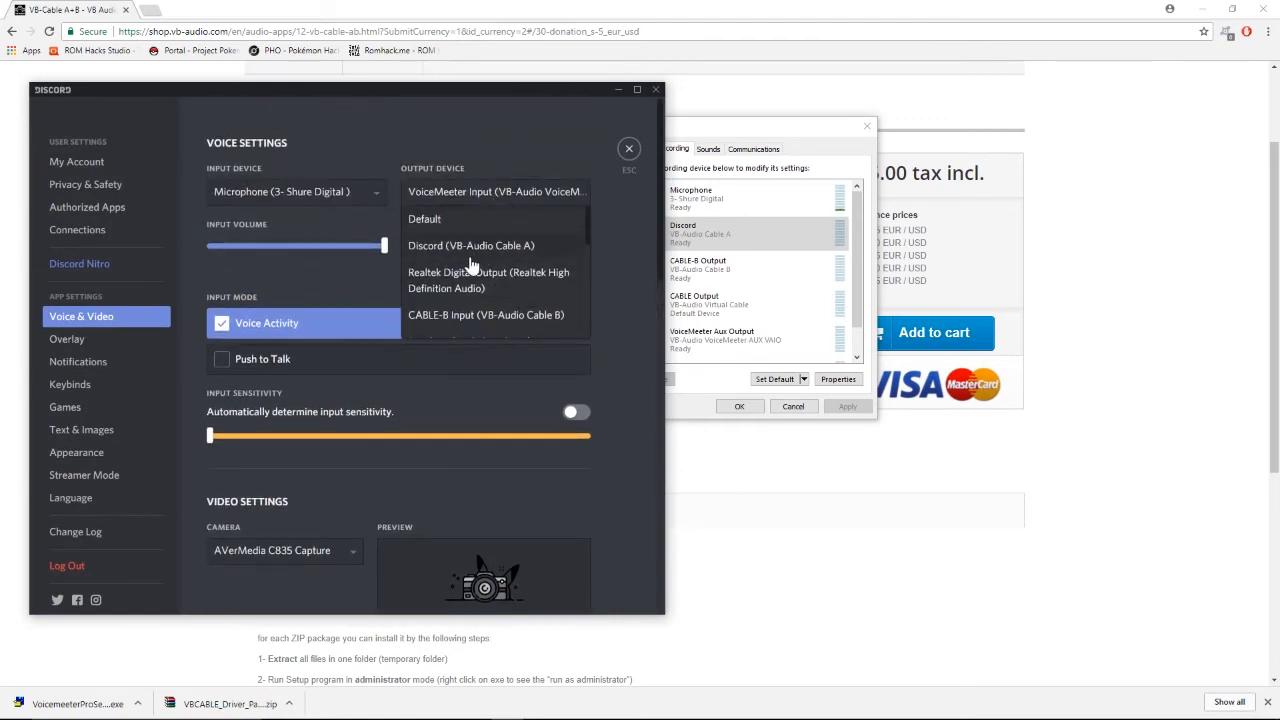
click(470, 243)
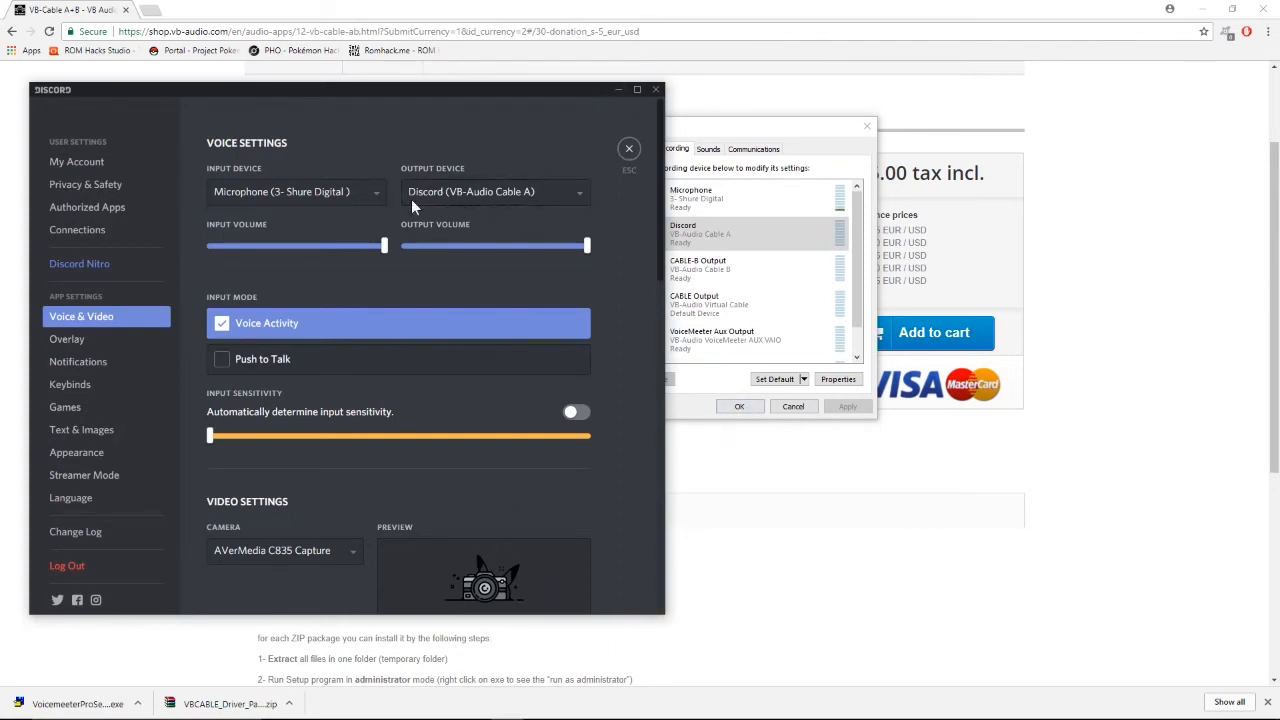
mouse_move(592, 702)
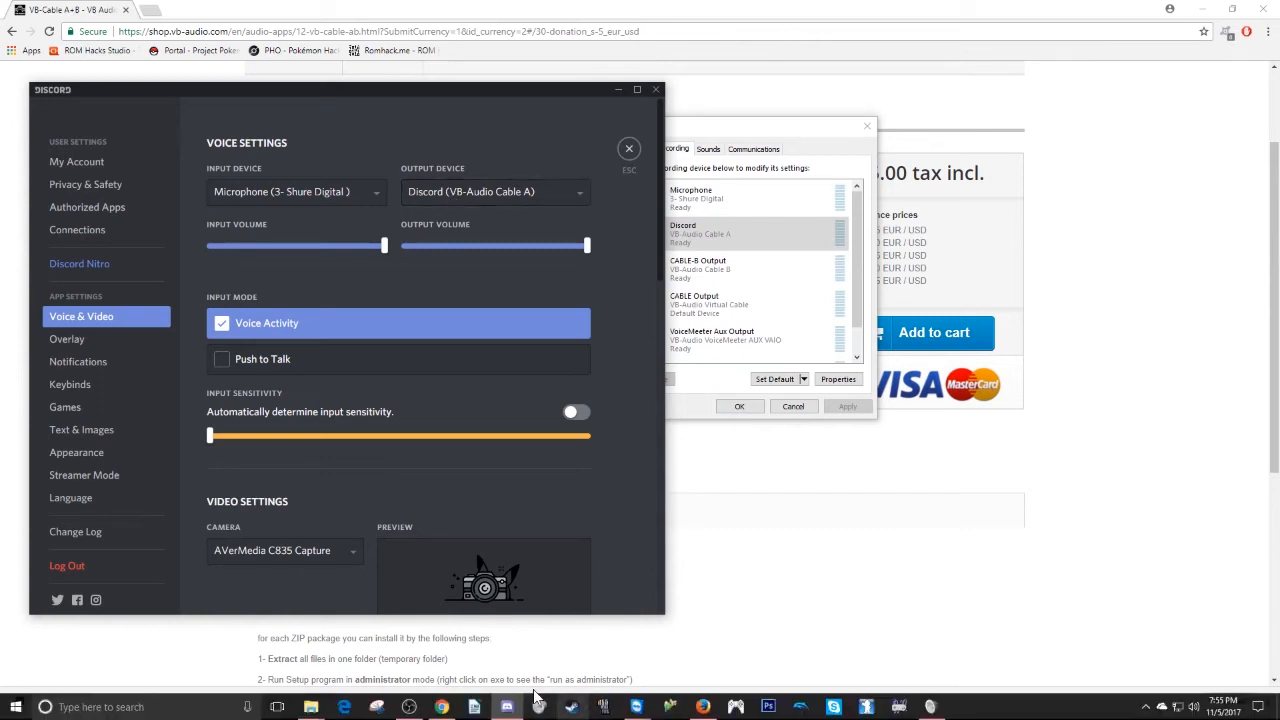
Step: Clear the desktop by minimizing Discord and Chrome and closing the Sound dialog and TeamViewer
click(620, 92)
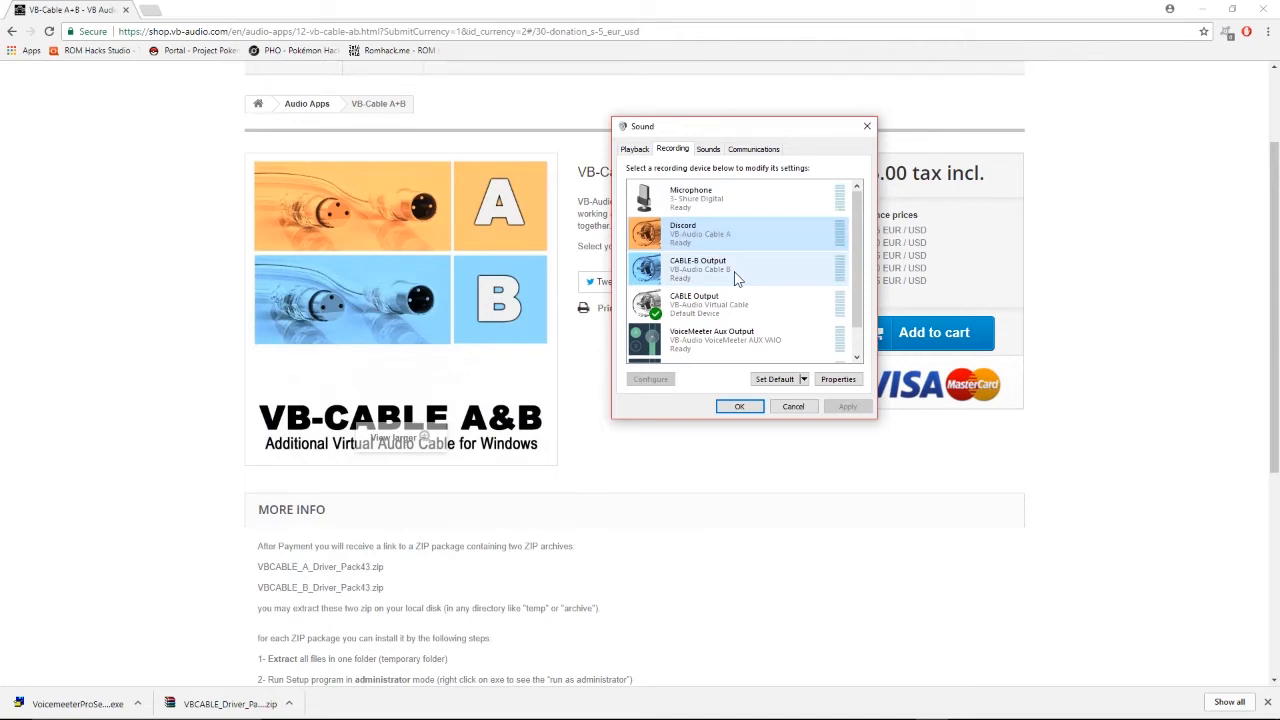
click(866, 126)
click(1202, 9)
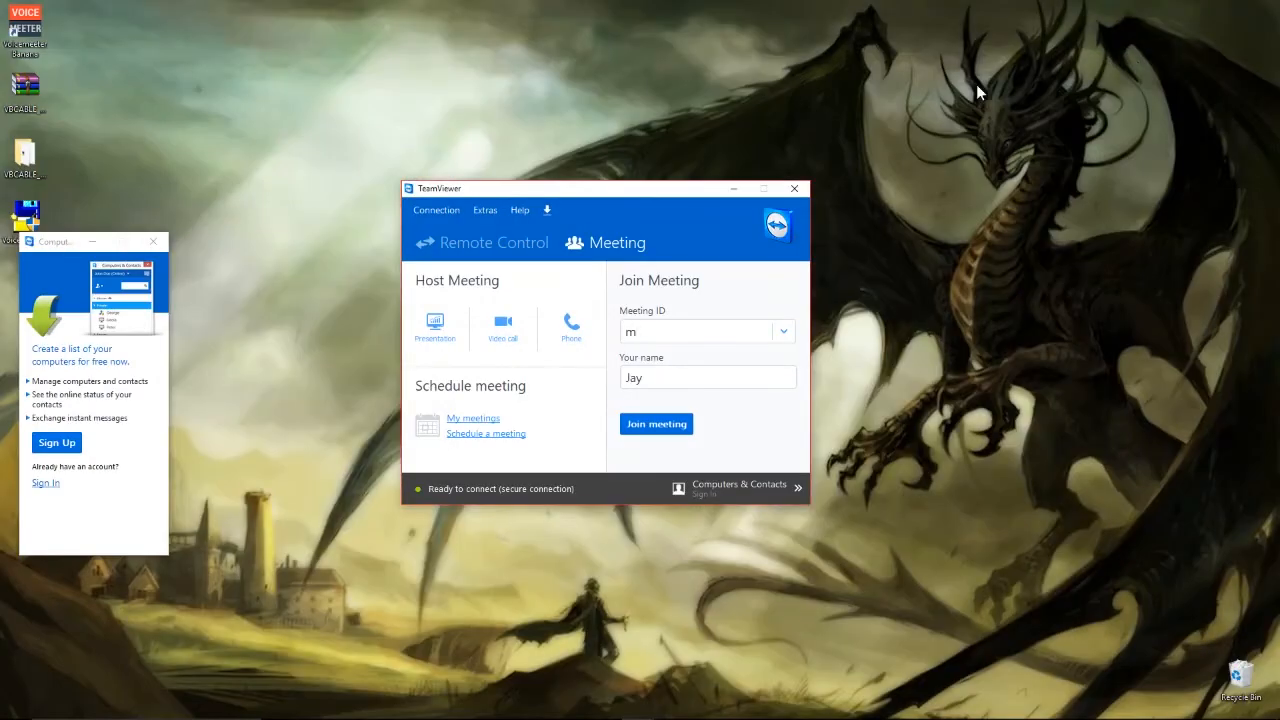
click(806, 189)
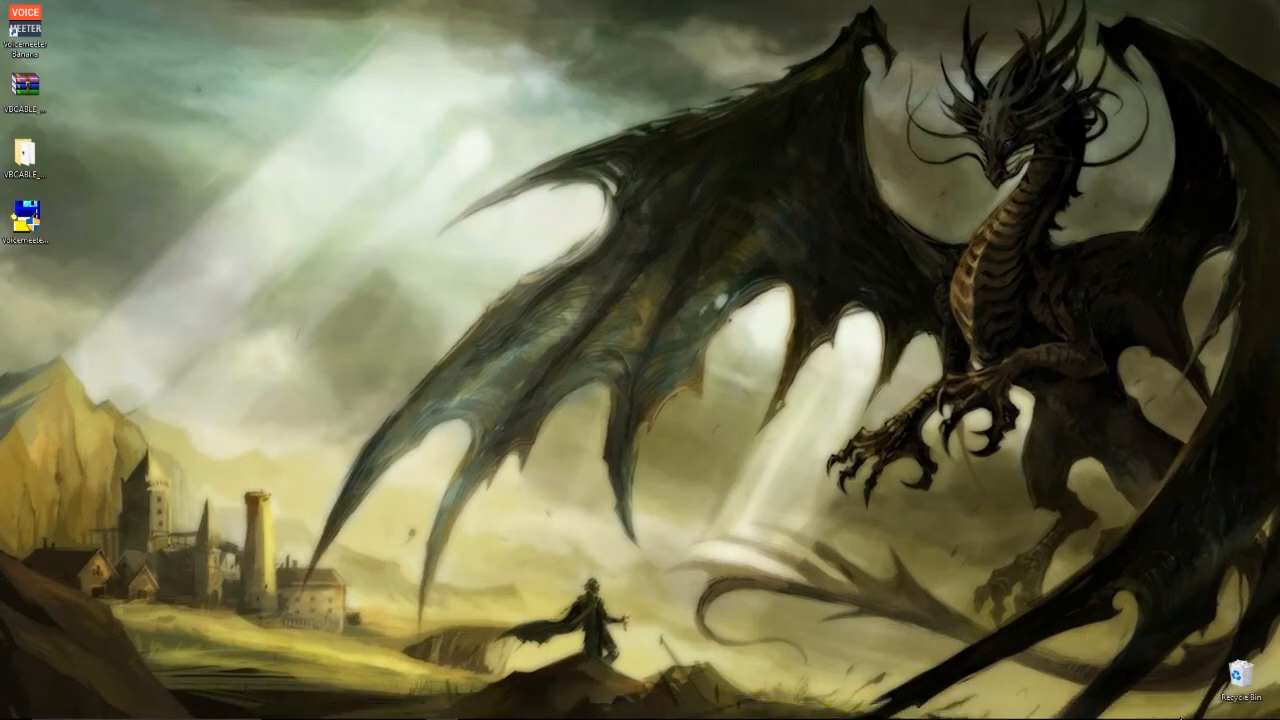
Step: Open the Windows Volume Mixer, move it toward the screen's centre, and switch its device to Speakers (Realtek High Definition Audio)
right_click(1194, 706)
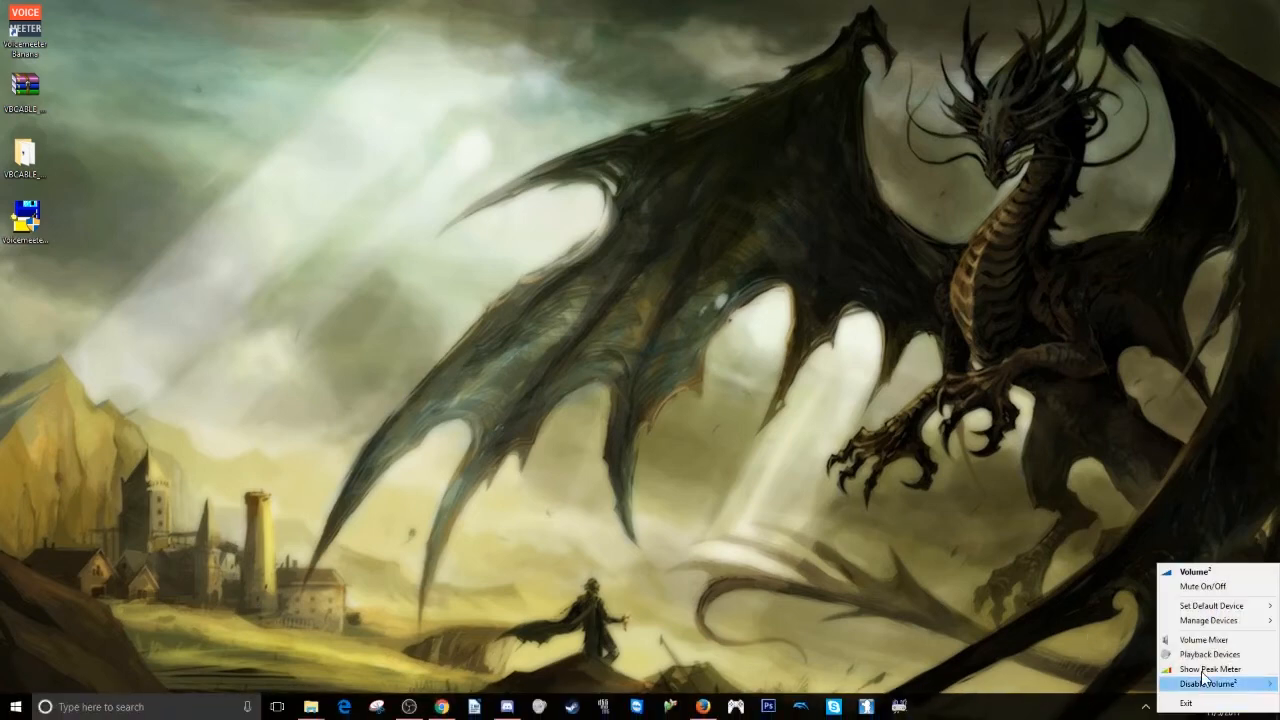
click(1204, 640)
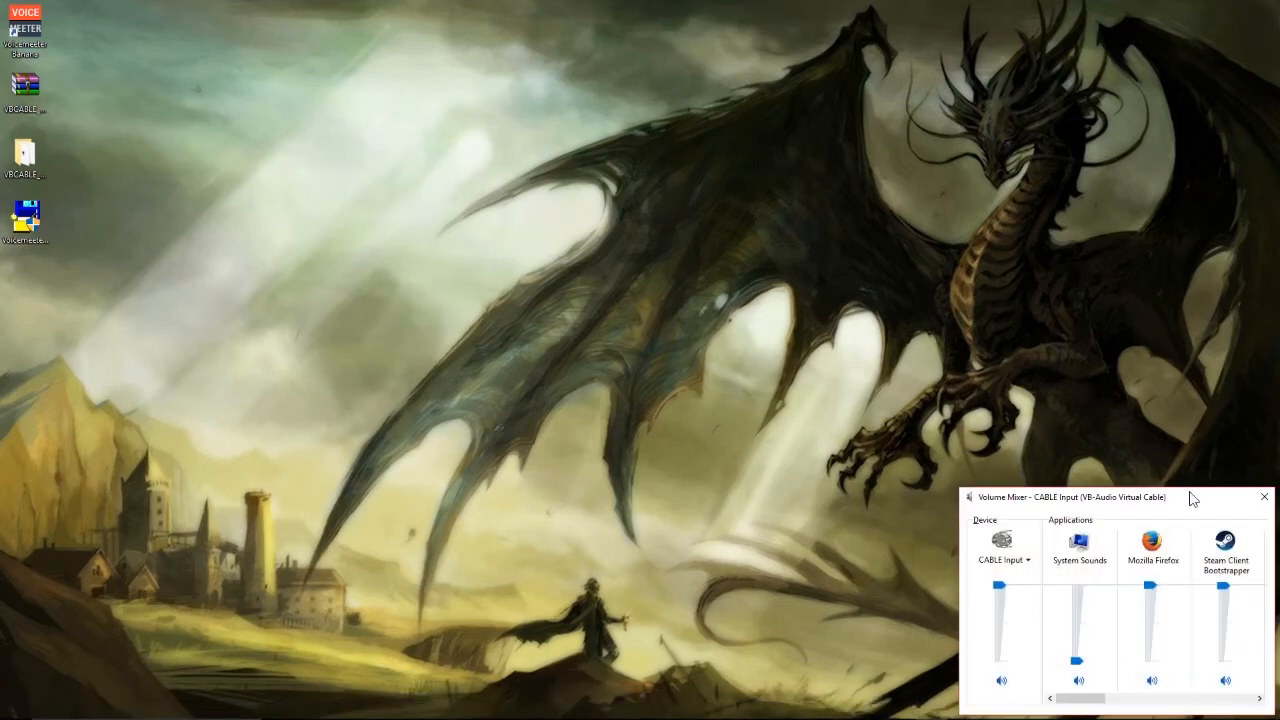
drag(1192, 503, 710, 227)
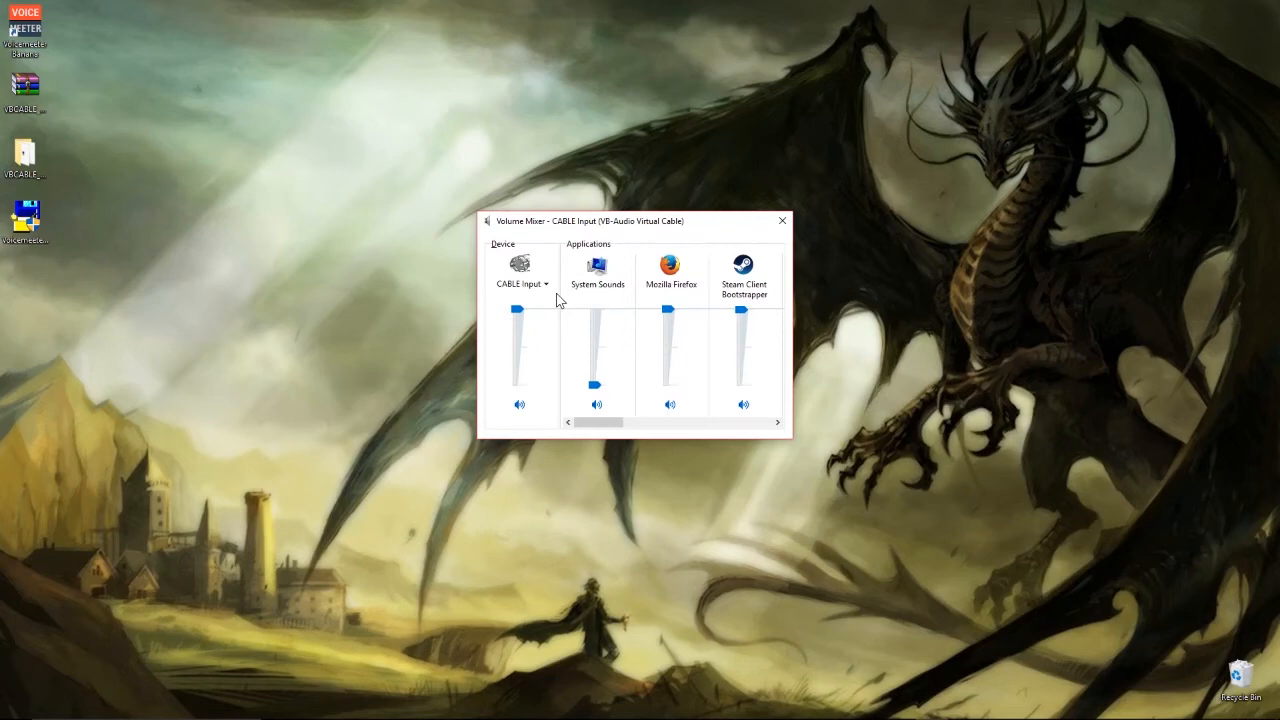
mouse_move(513, 314)
mouse_down()
mouse_move(513, 374)
mouse_move(537, 331)
mouse_move(508, 378)
mouse_move(526, 292)
mouse_up()
click(548, 286)
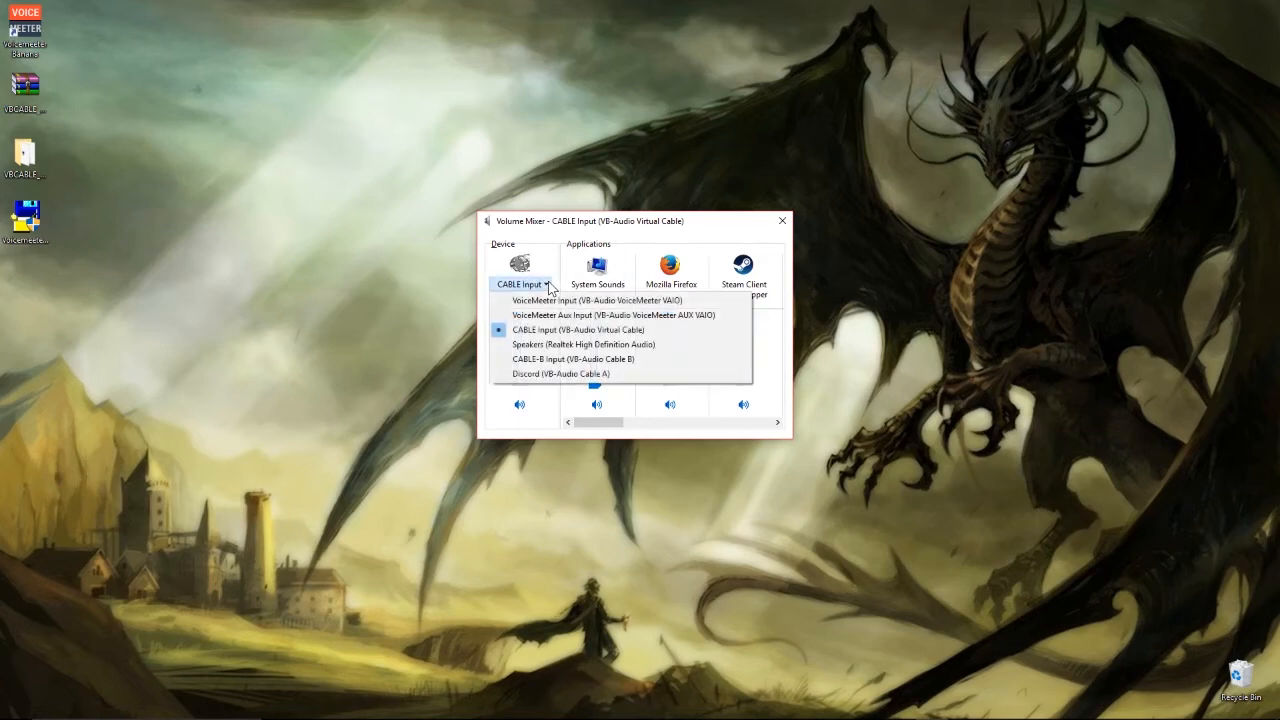
click(530, 344)
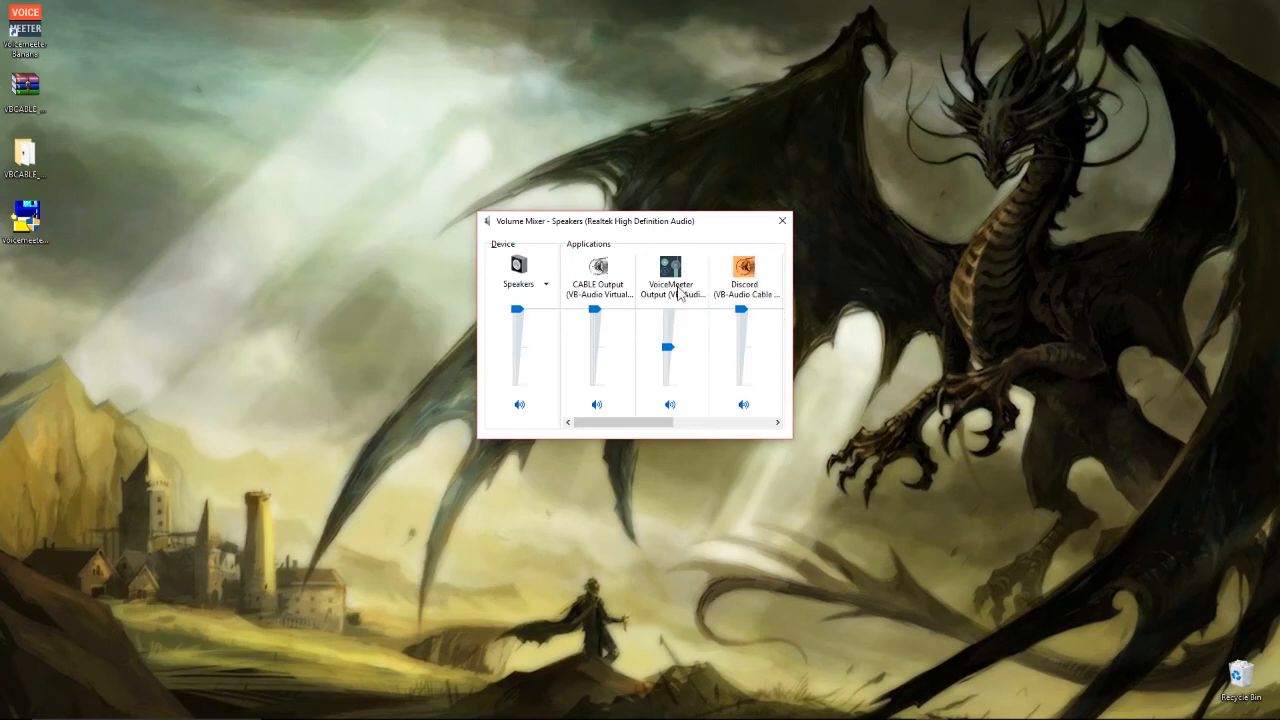
Step: Set the Speakers device volume to 100 and close the Volume Mixer
mouse_move(519, 309)
mouse_down()
mouse_move(524, 402)
mouse_move(517, 309)
mouse_up()
drag(517, 310, 510, 275)
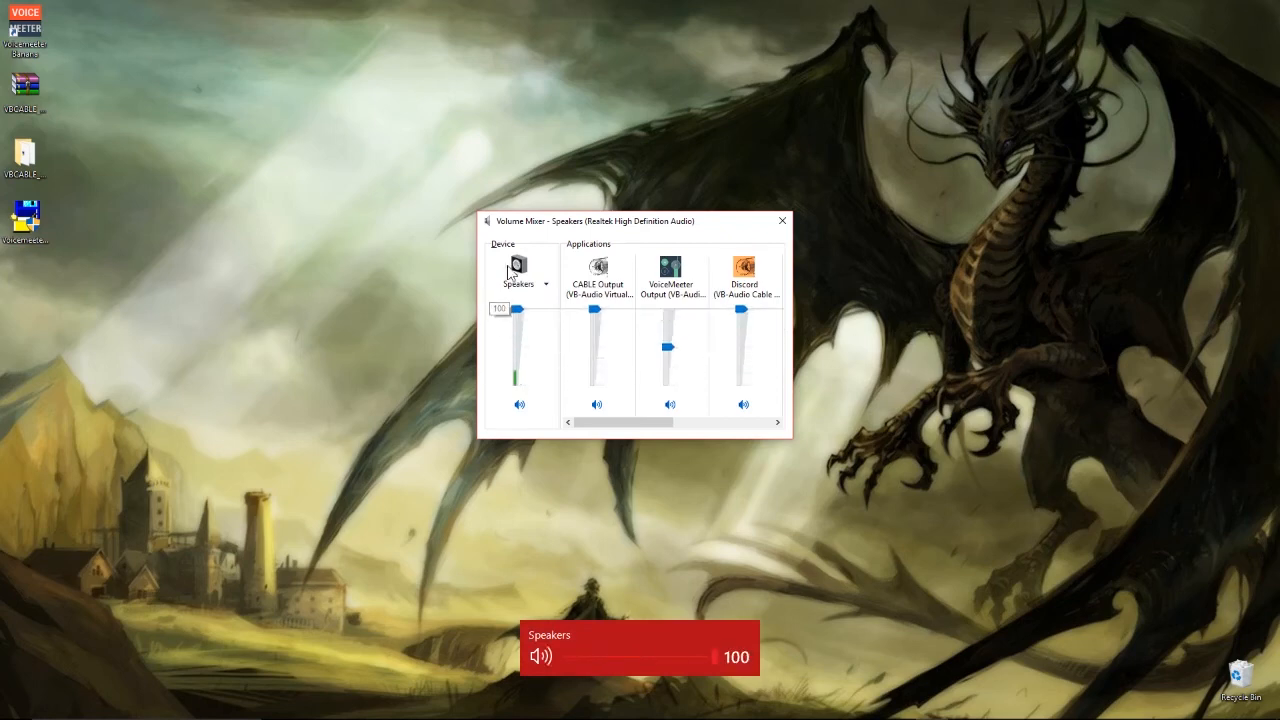
click(782, 220)
Step: Reopen the Volume Mixer, view the application levels for Speakers (Realtek High Definition Audio), and close the mixer
right_click(1188, 707)
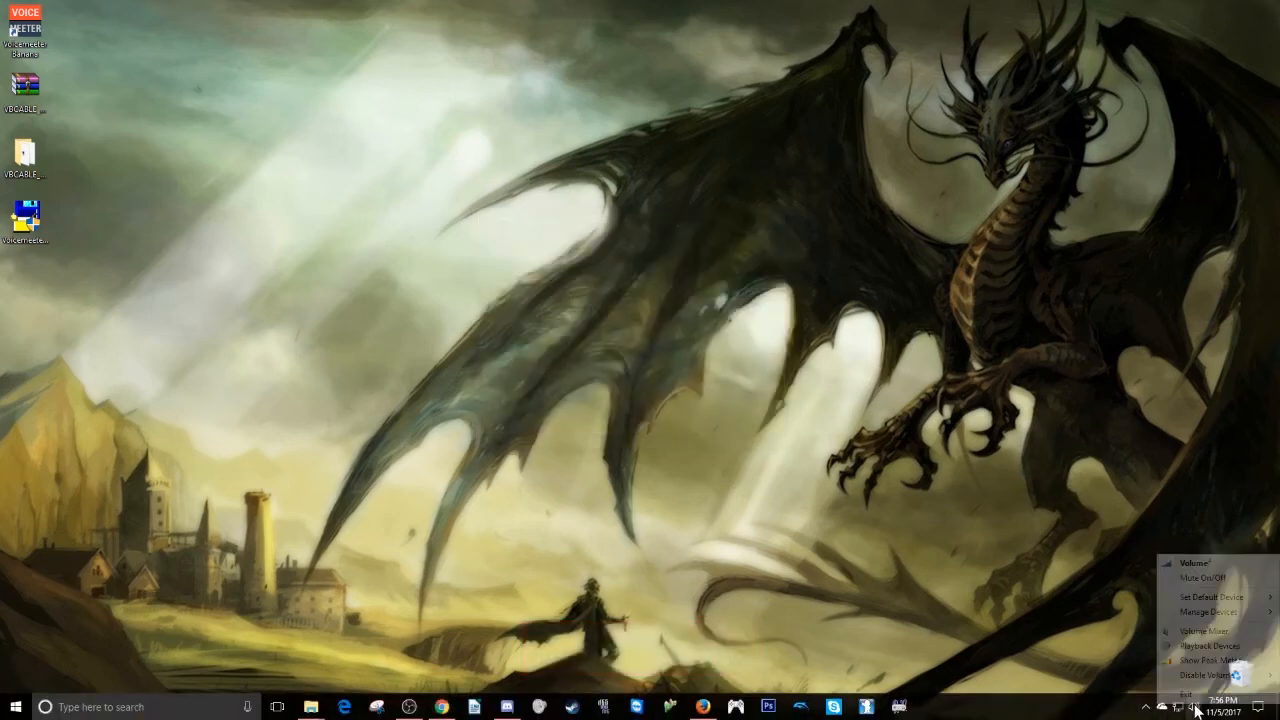
click(1196, 632)
drag(1193, 498, 663, 193)
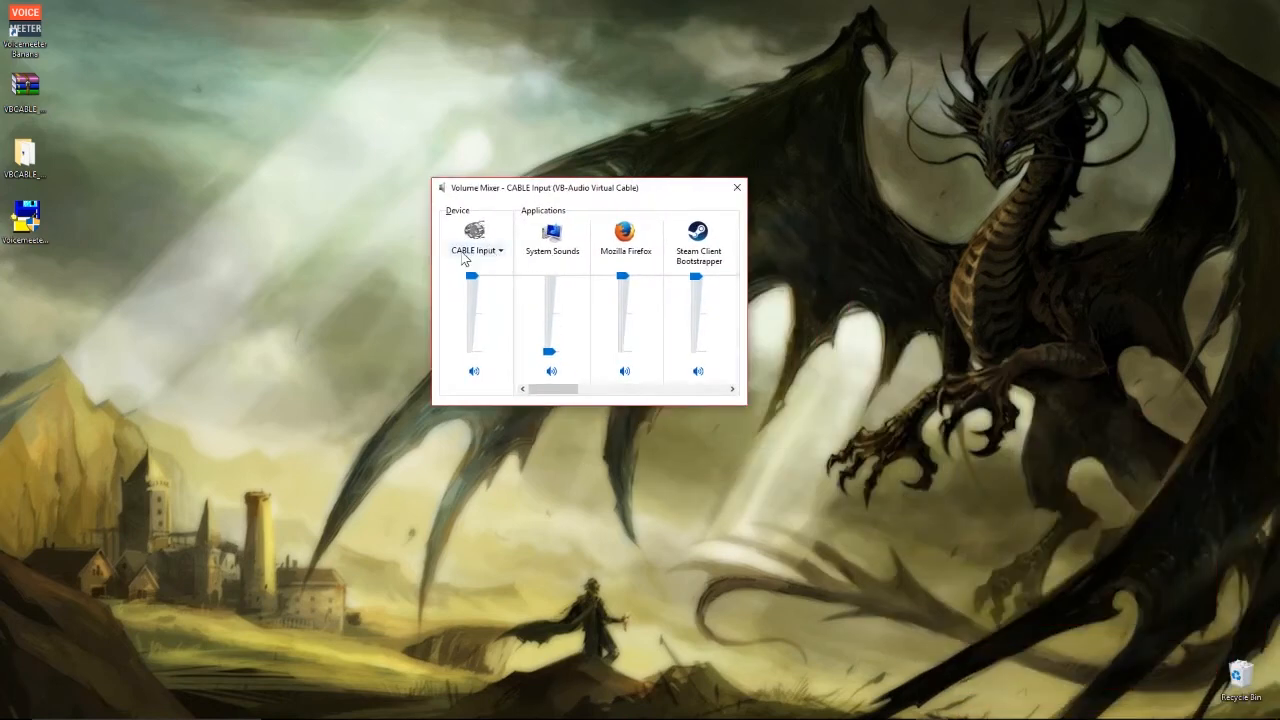
click(500, 251)
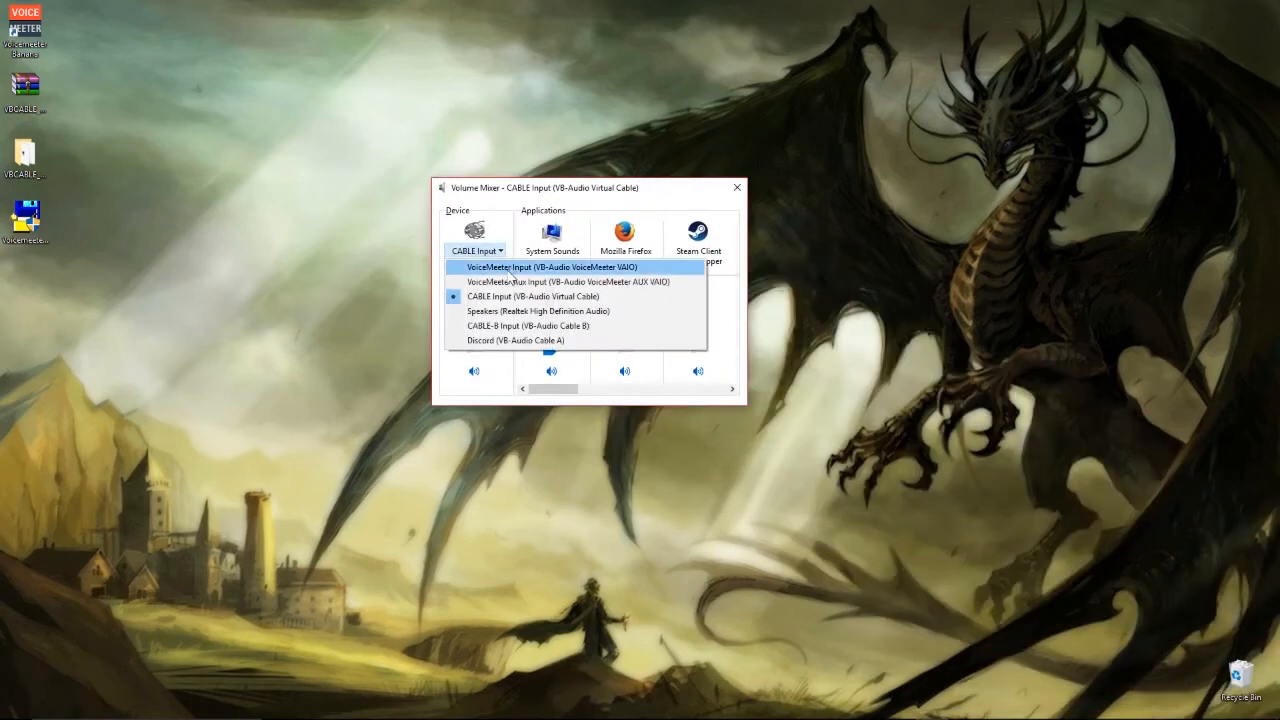
click(499, 312)
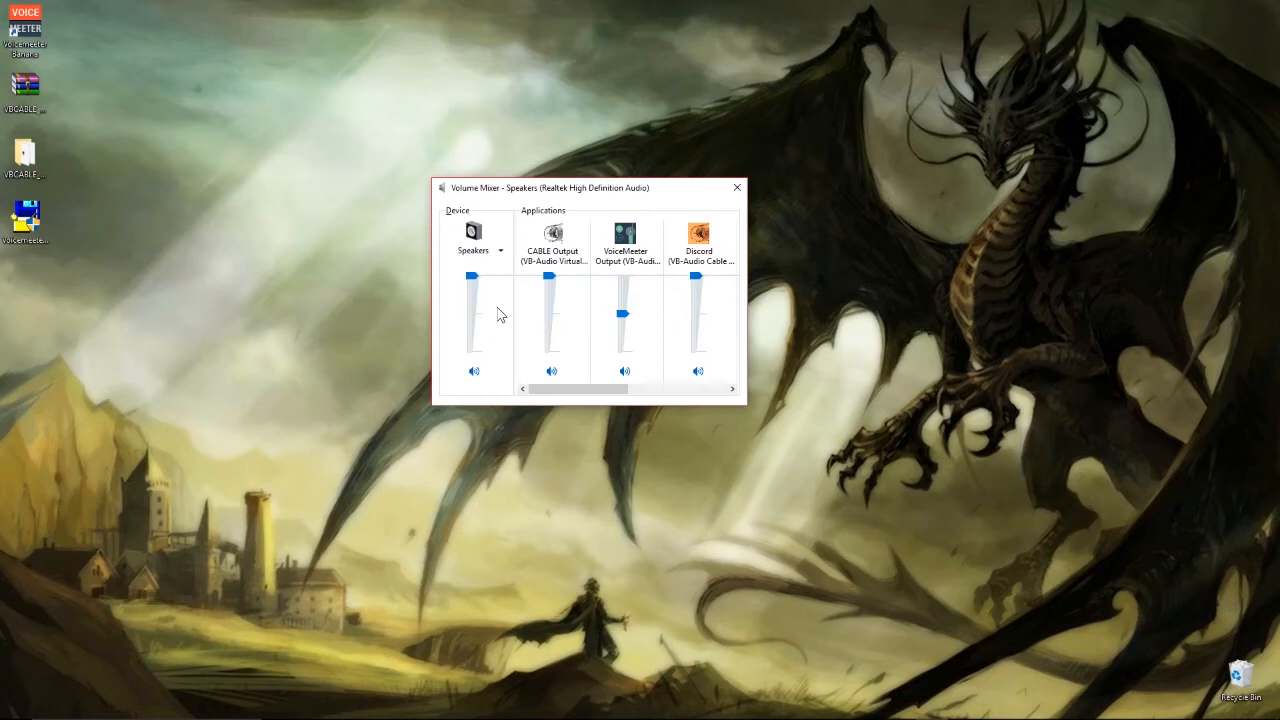
click(737, 187)
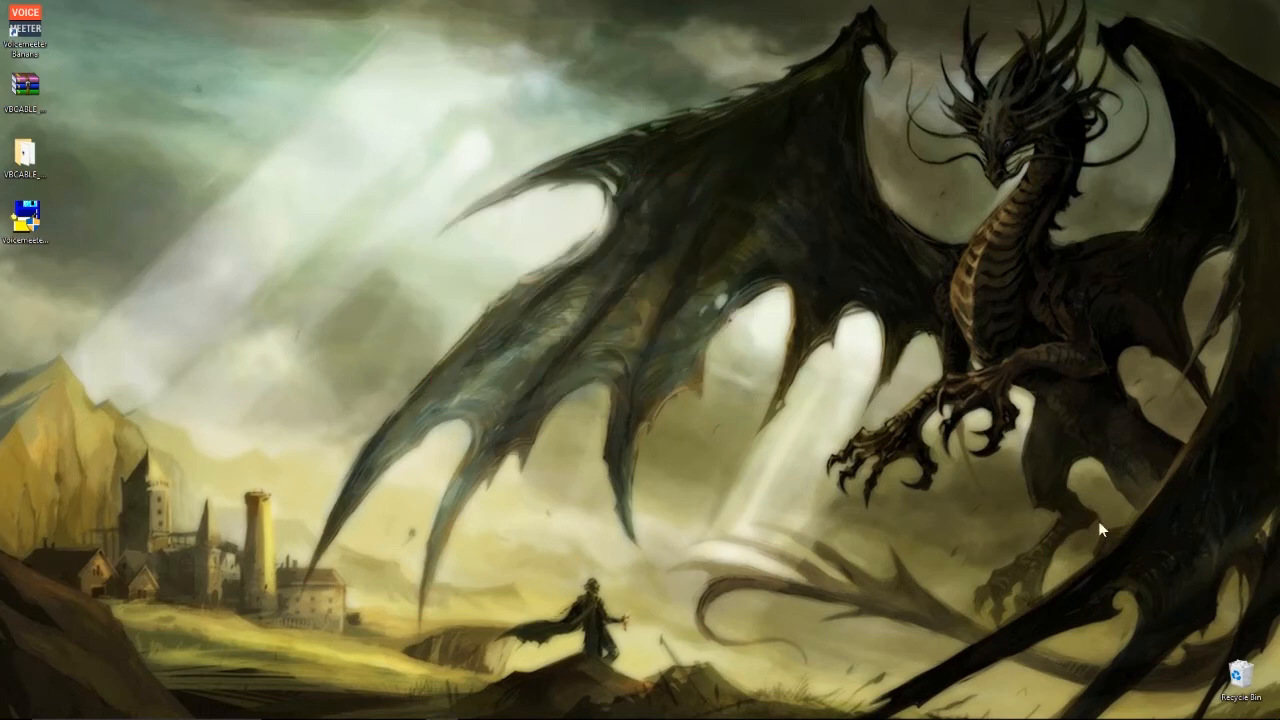
mouse_move(1180, 716)
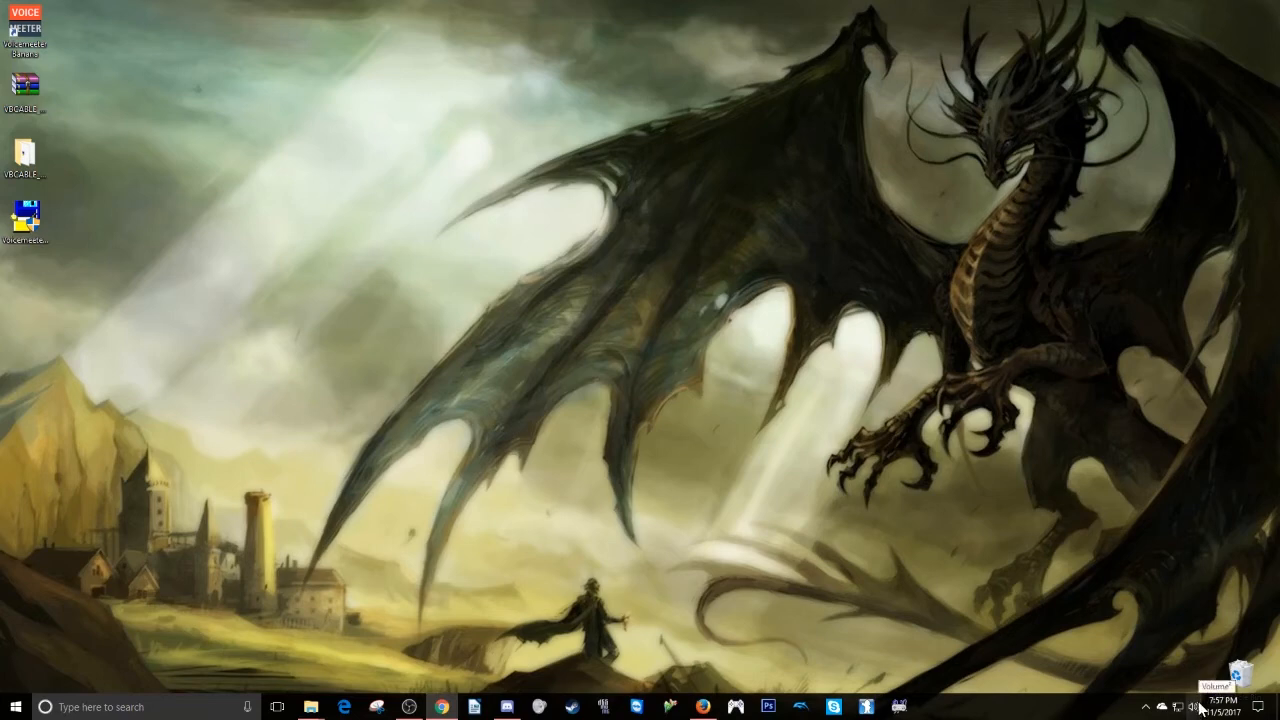
click(1146, 707)
click(1189, 598)
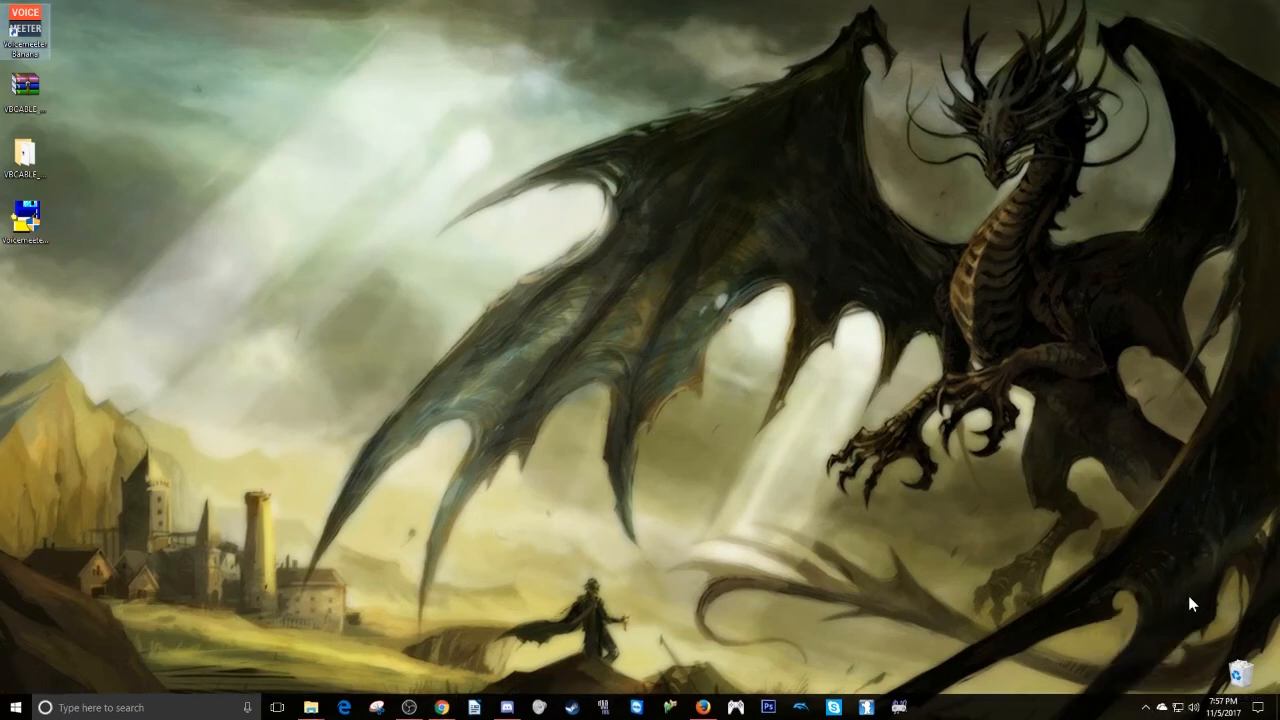
Step: Open the Volume² options, move them toward the screen's centre, and choose Speakers (Realtek High Definition Audio) as the main audio device
right_click(1194, 708)
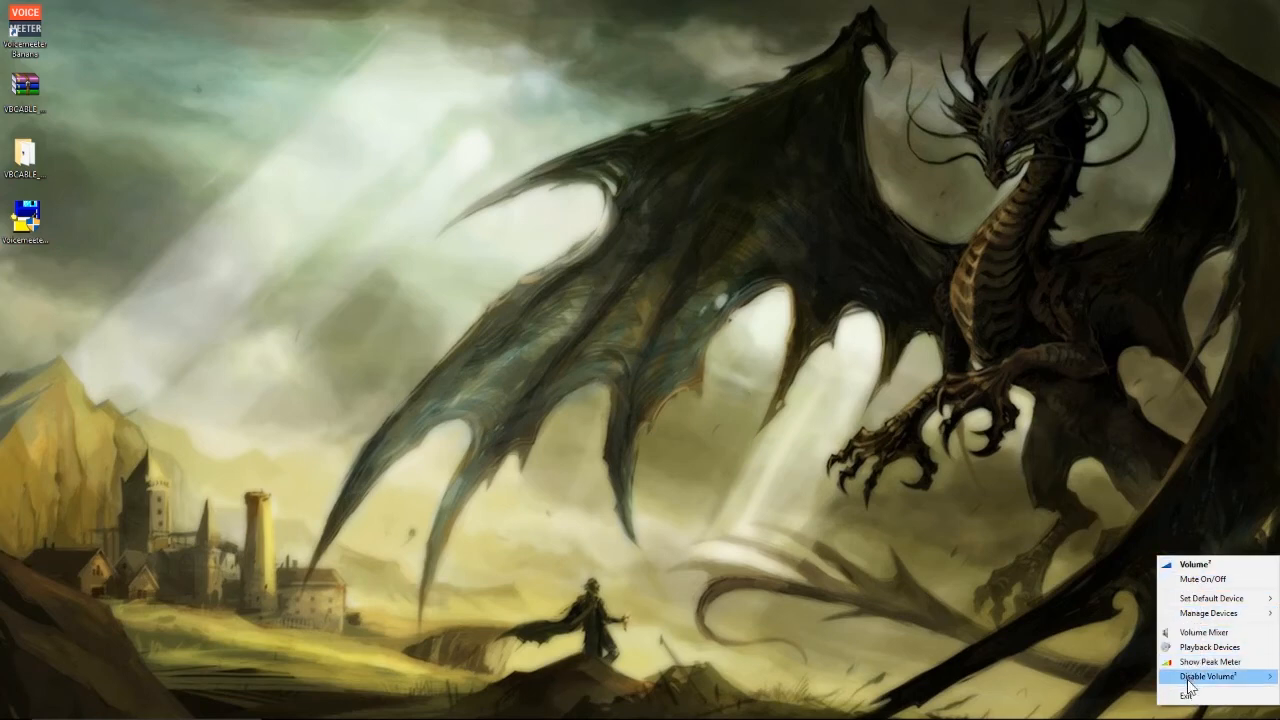
click(1207, 566)
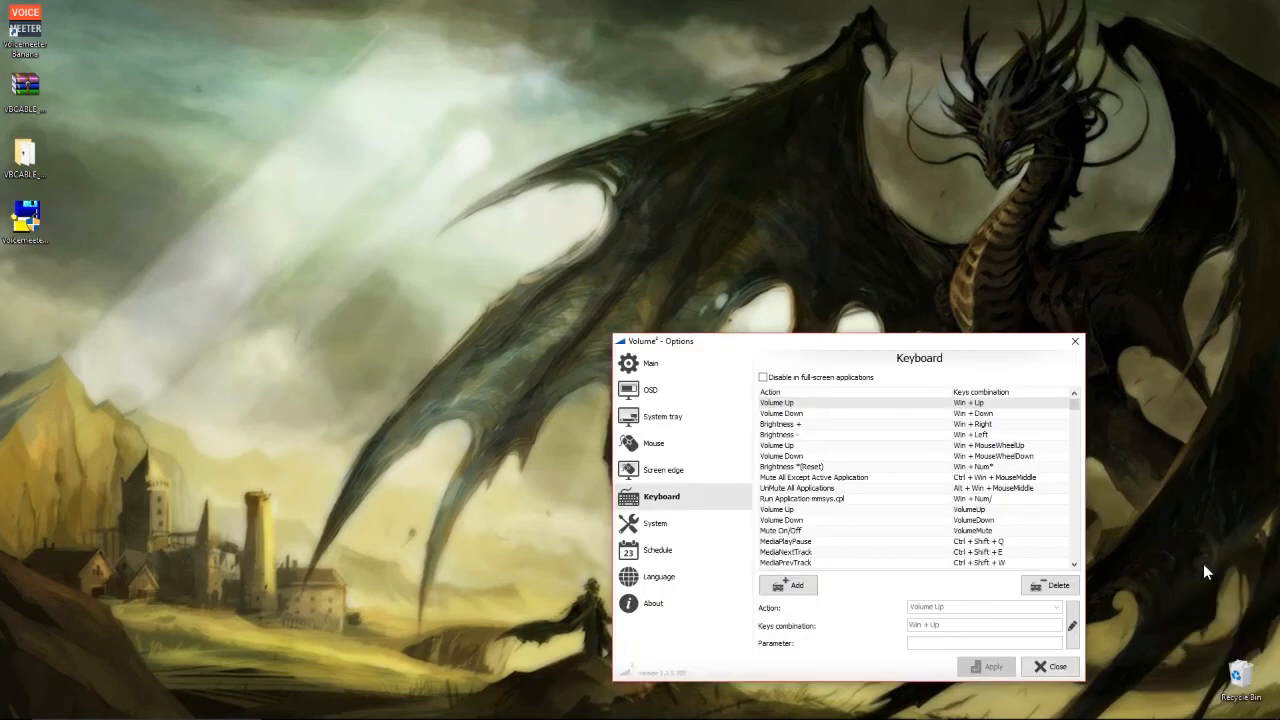
drag(908, 338, 820, 200)
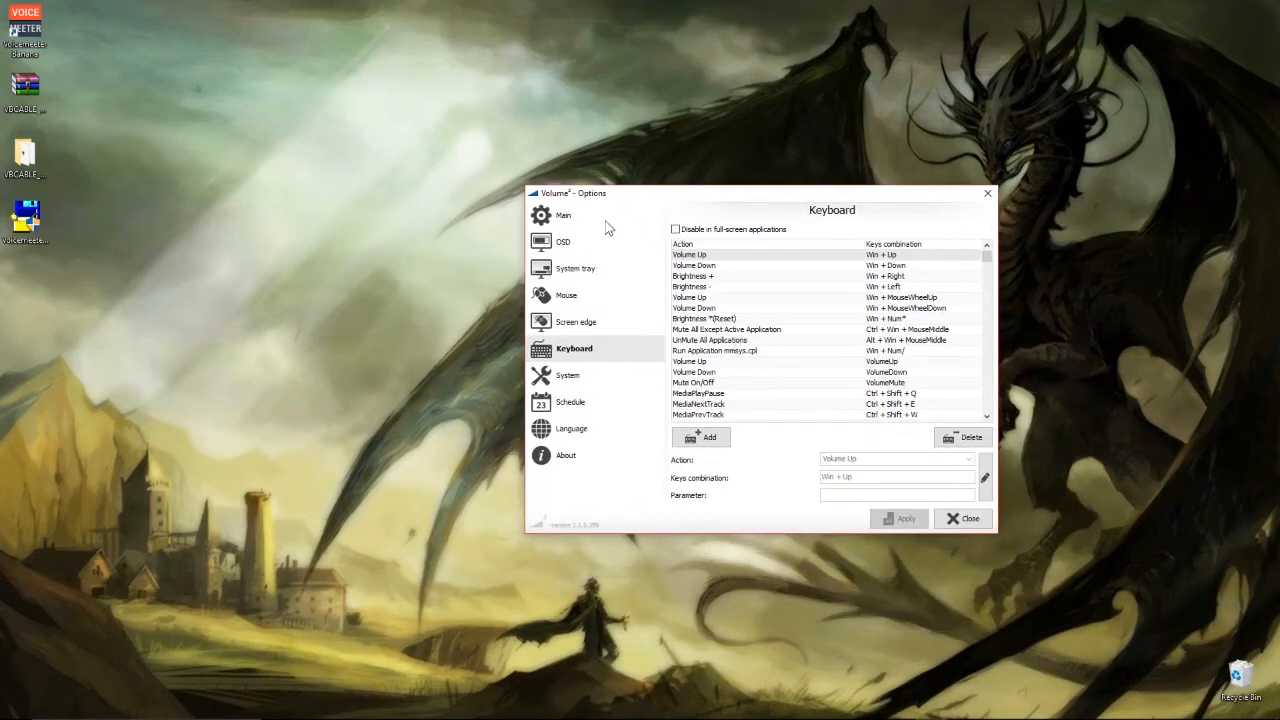
click(576, 217)
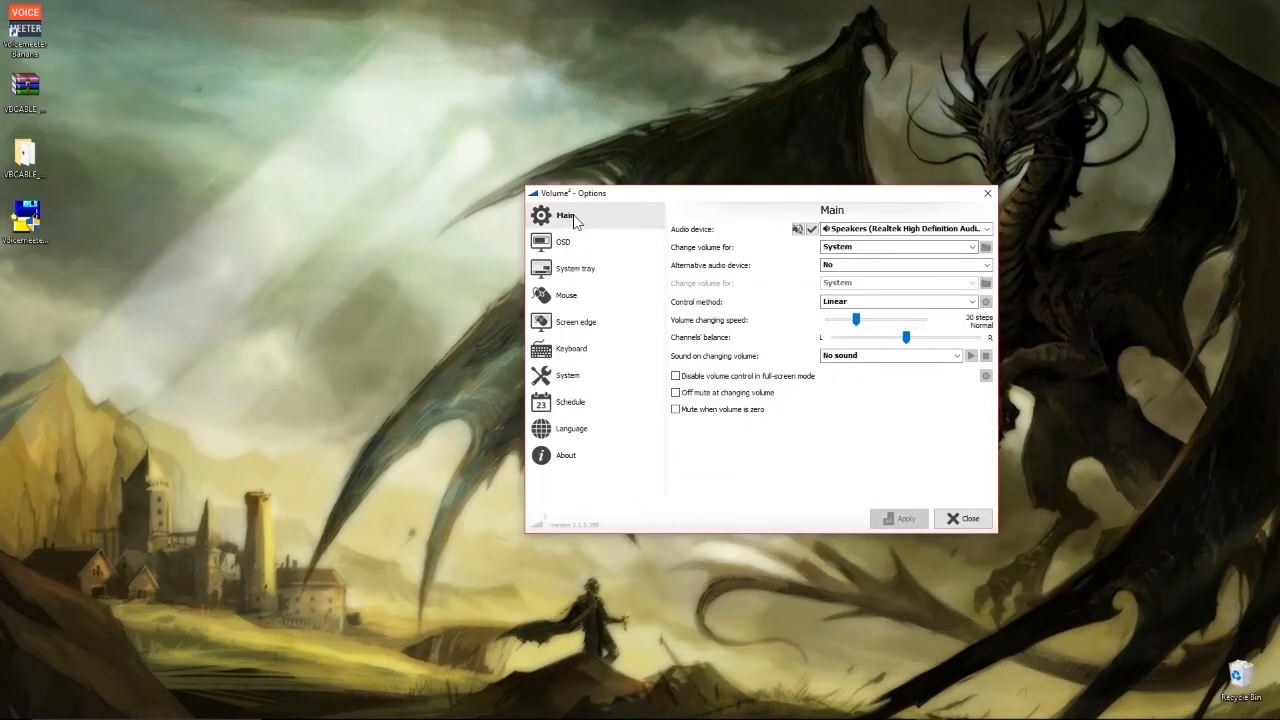
click(868, 230)
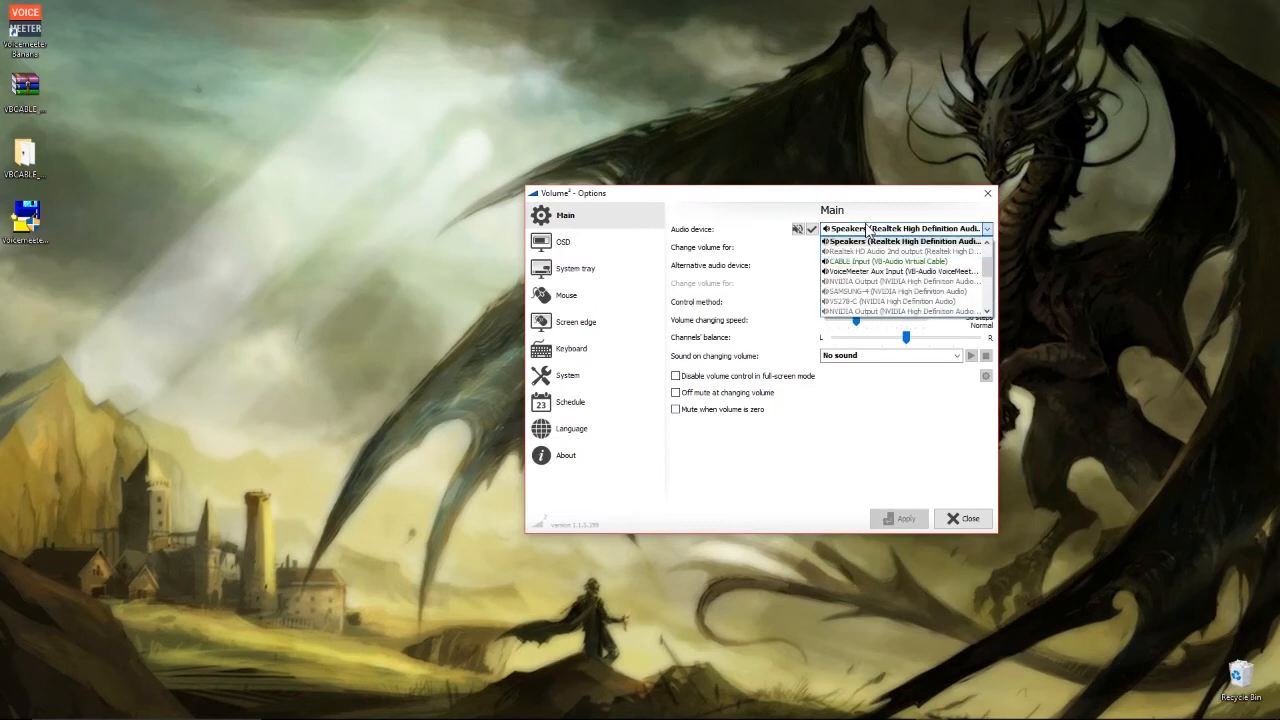
click(876, 240)
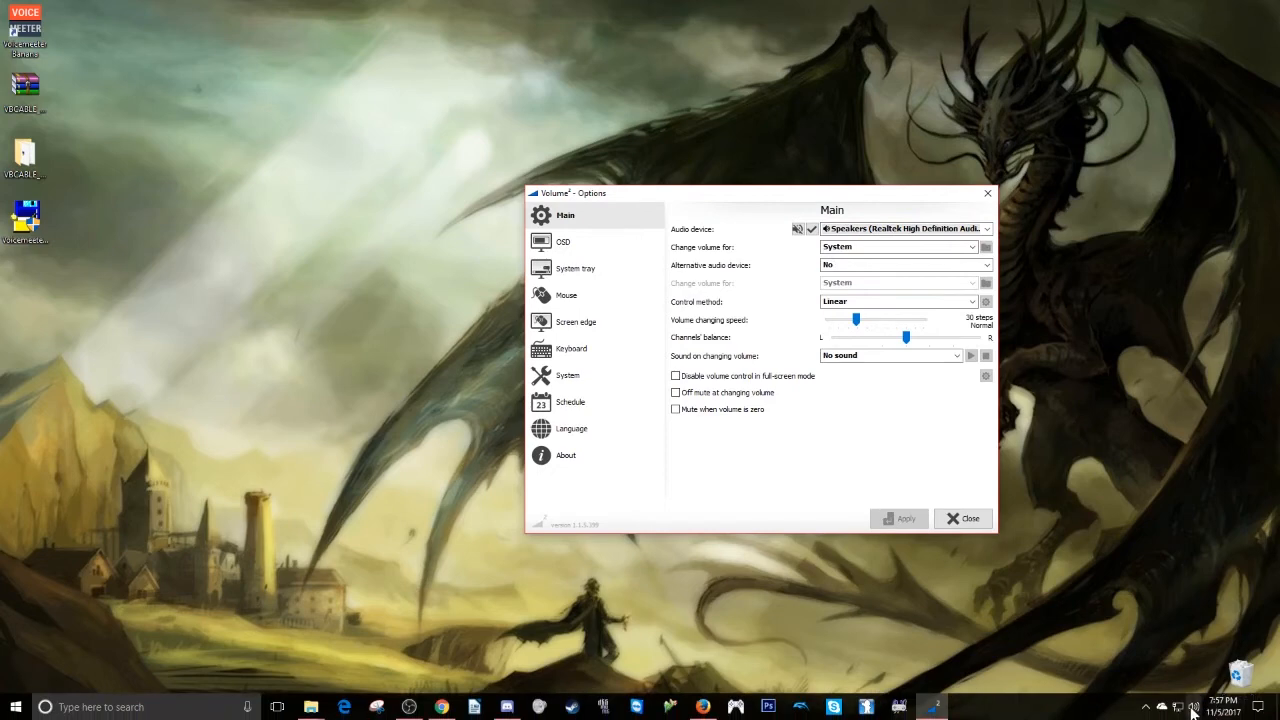
Step: Set the Volume² slider to 100% and close the Volume² options
click(1193, 707)
mouse_move(1189, 553)
mouse_down()
mouse_move(1192, 642)
mouse_move(1191, 555)
mouse_up()
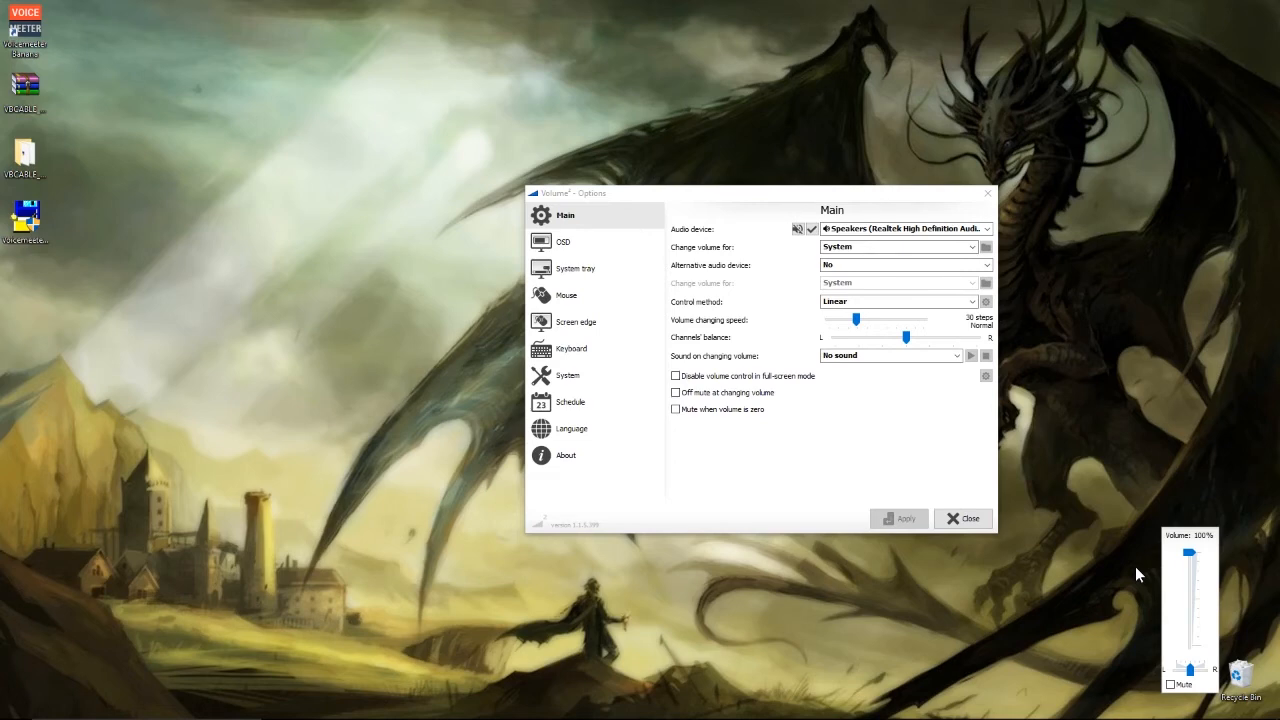
click(988, 193)
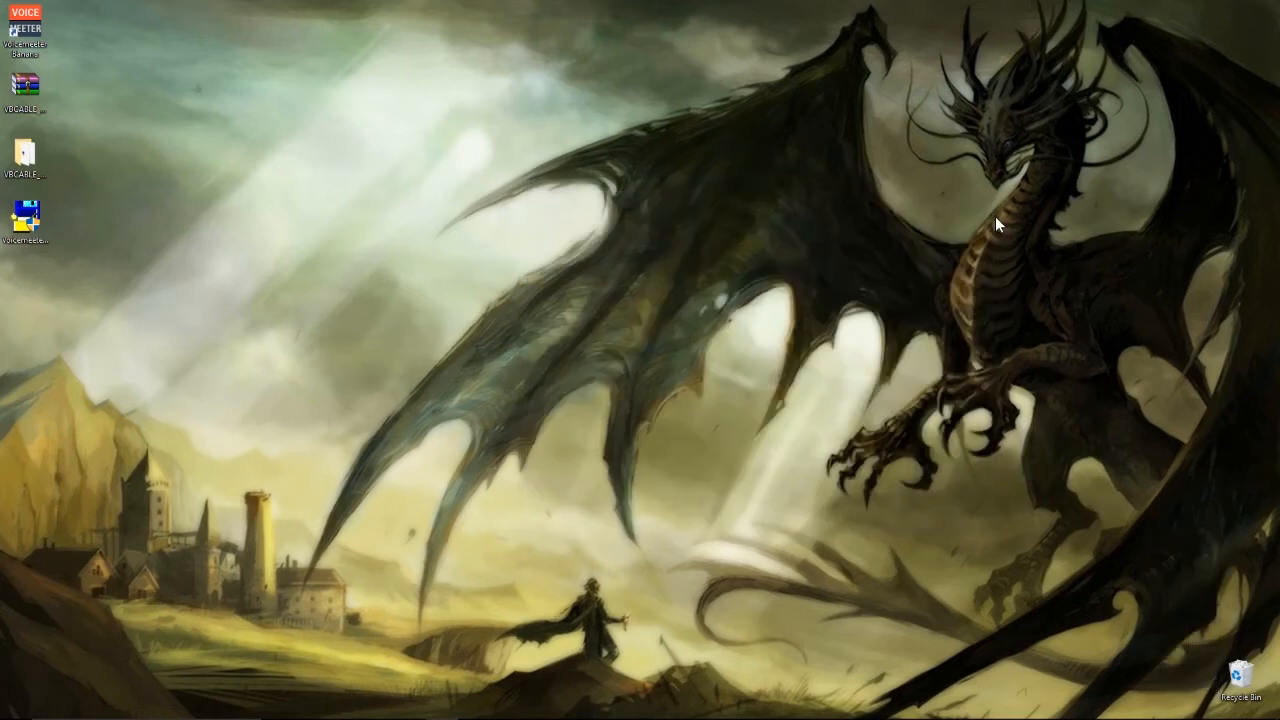
Step: Try the system-wide volume control by lowering the Speakers volume and raising it back up
key(XF86AudioLowerVolume)
key(XF86AudioLowerVolume)
key(XF86AudioLowerVolume)
key(XF86AudioLowerVolume)
key(XF86AudioLowerVolume)
key(XF86AudioLowerVolume)
key(XF86AudioLowerVolume)
key(XF86AudioLowerVolume)
key(XF86AudioLowerVolume)
key(XF86AudioLowerVolume)
key(XF86AudioLowerVolume)
key(XF86AudioLowerVolume)
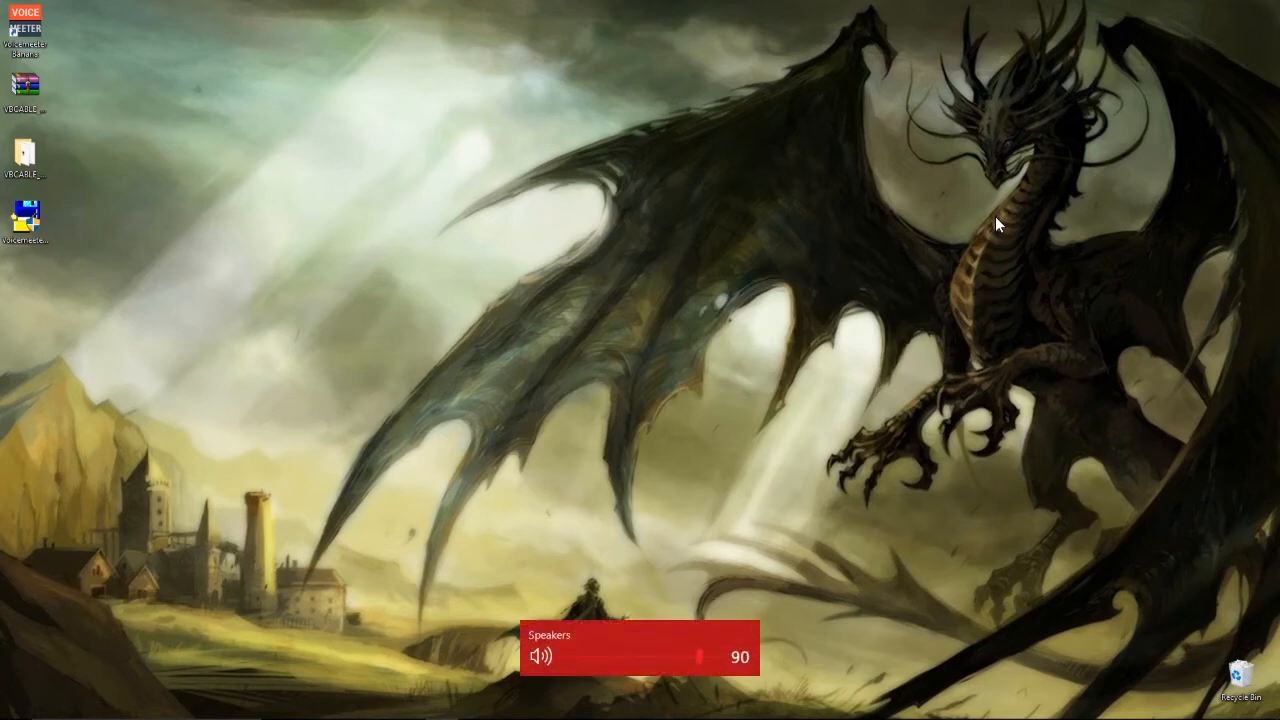
key(XF86AudioRaiseVolume)
key(XF86AudioRaiseVolume)
key(XF86AudioRaiseVolume)
key(XF86AudioRaiseVolume)
key(XF86AudioRaiseVolume)
key(XF86AudioRaiseVolume)
key(XF86AudioRaiseVolume)
key(XF86AudioRaiseVolume)
key(XF86AudioRaiseVolume)
key(XF86AudioRaiseVolume)
key(XF86AudioRaiseVolume)
key(XF86AudioRaiseVolume)
key(XF86AudioRaiseVolume)
key(XF86AudioRaiseVolume)
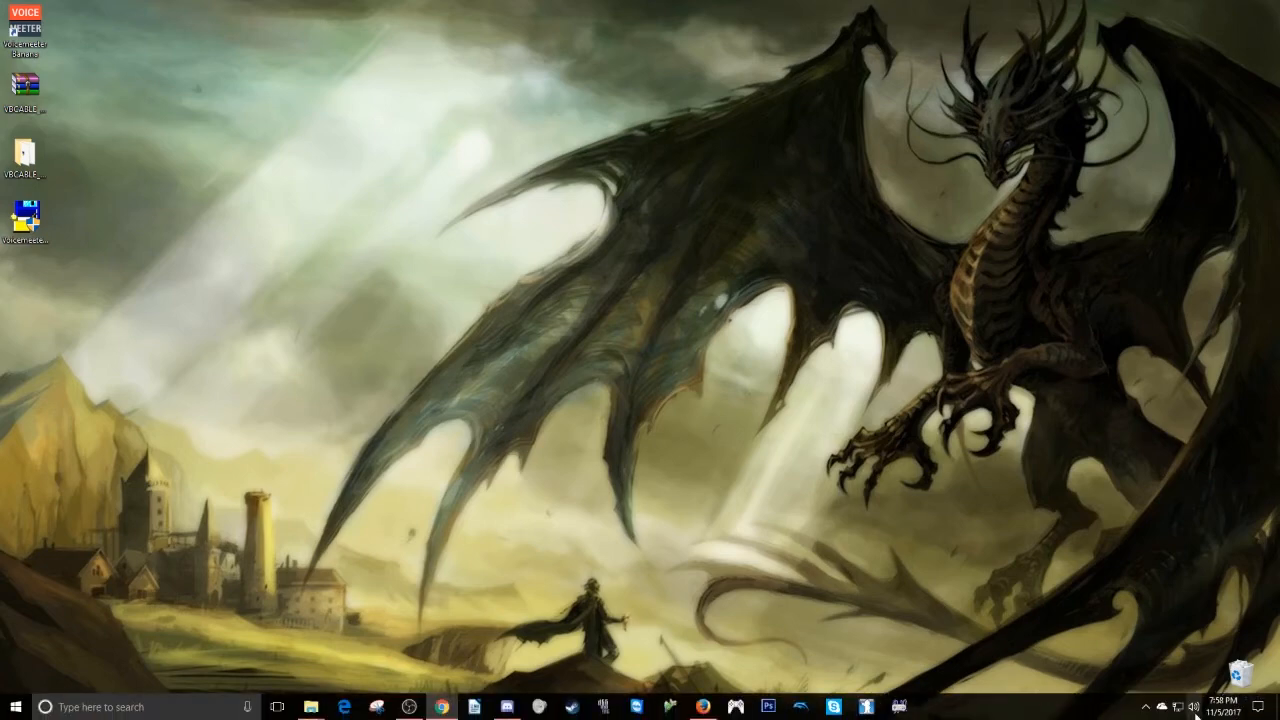
Step: Open the Volume Mixer, switch its device to Speakers (Realtek High Definition Audio), examine the cable and Discord levels, and close it
right_click(1163, 714)
click(1198, 648)
click(1003, 560)
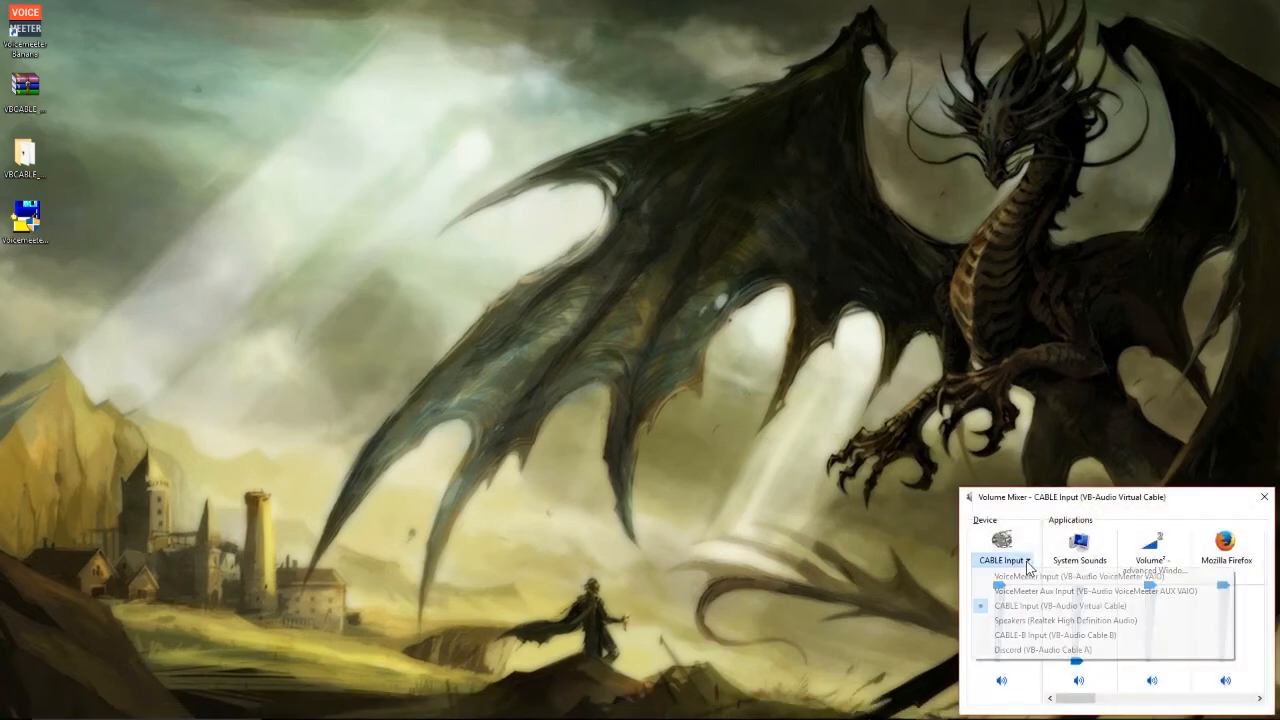
click(1027, 620)
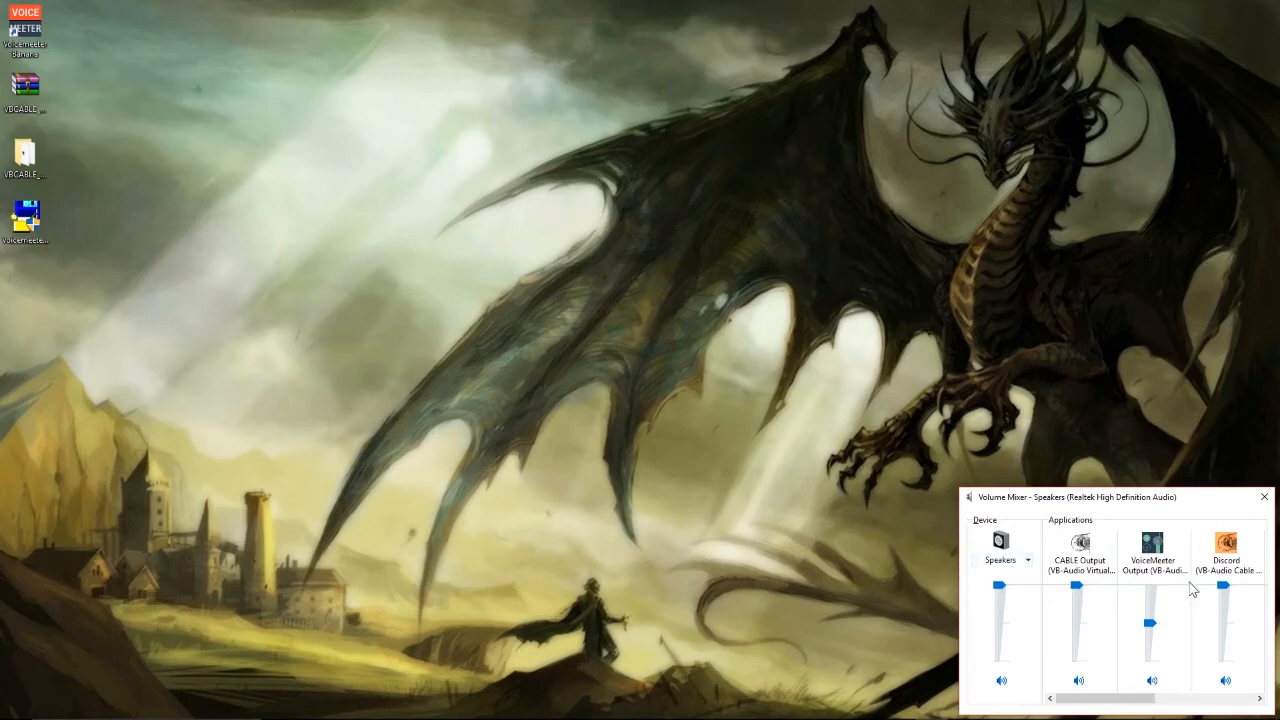
click(1264, 497)
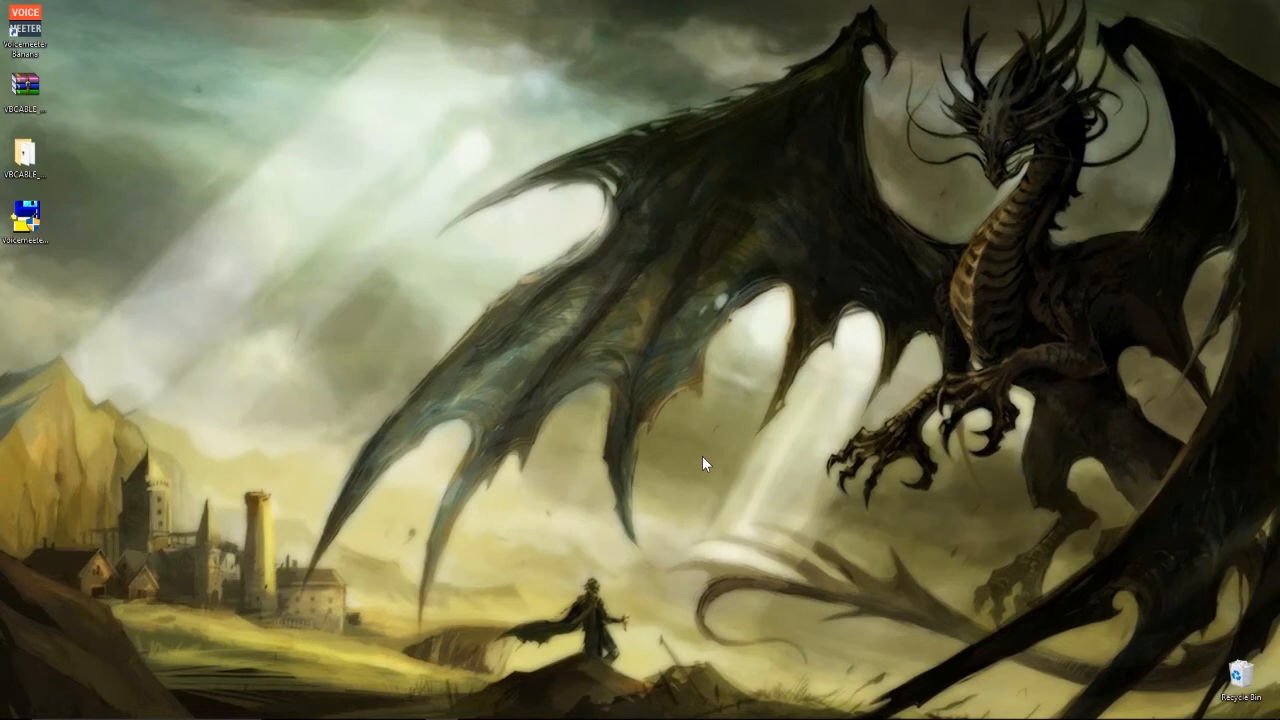
Step: Open Voicemeeter Banana, set the Hardware Input 2 fader gain to -1.9 dB, and move the window to leave room beside it
double_click(27, 38)
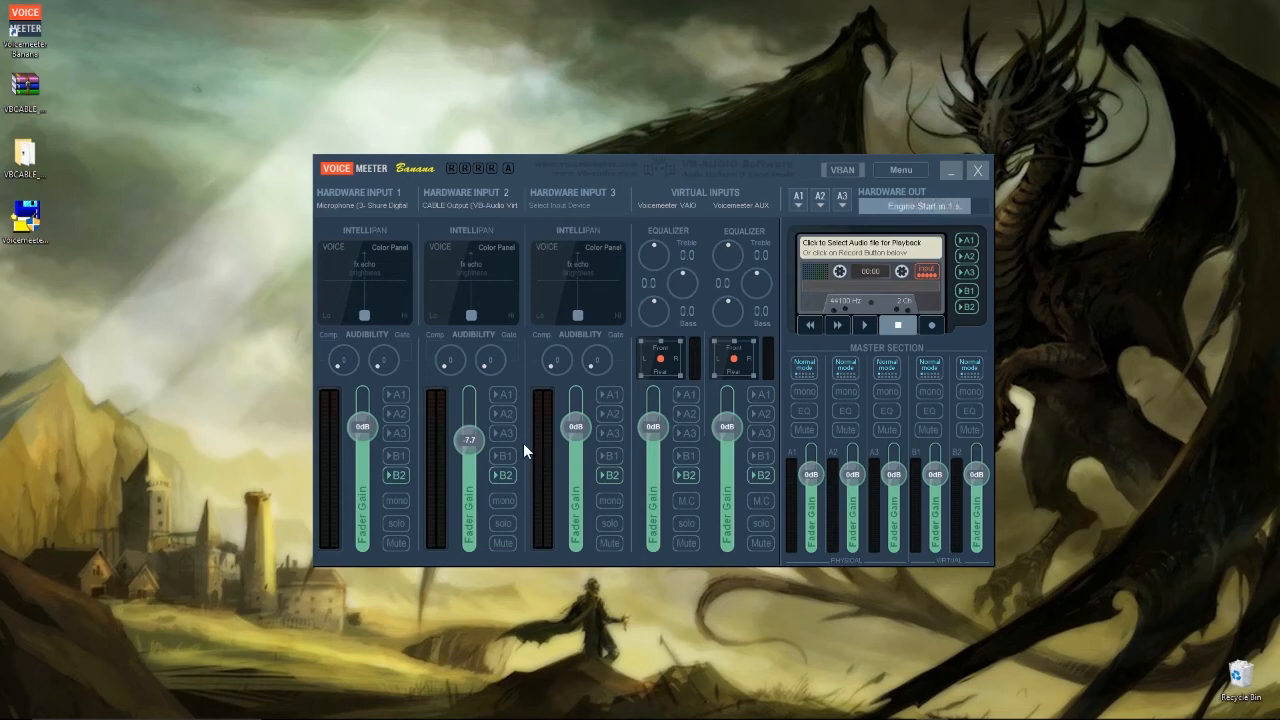
drag(473, 443, 475, 433)
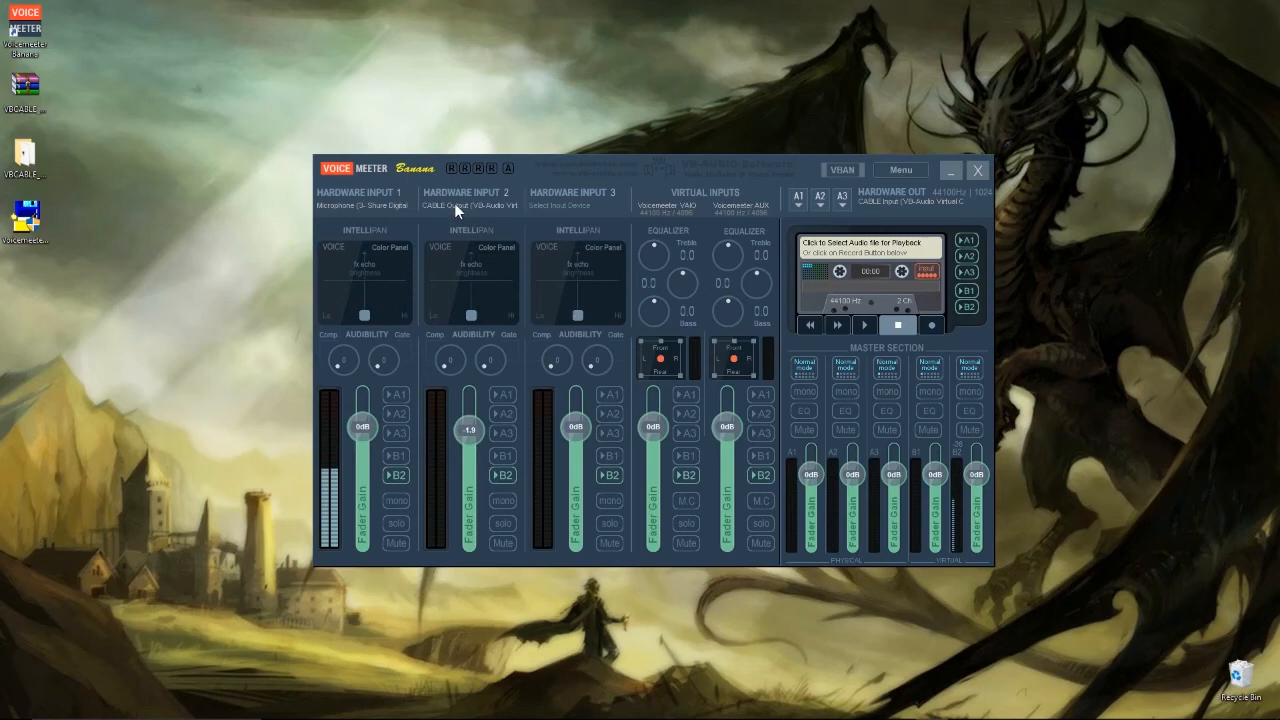
drag(599, 169, 307, 172)
Step: Place Firefox beside Voicemeeter, play and pause the Twitch video to check the Hardware Input 2 meter, and minimize Firefox
mouse_move(493, 708)
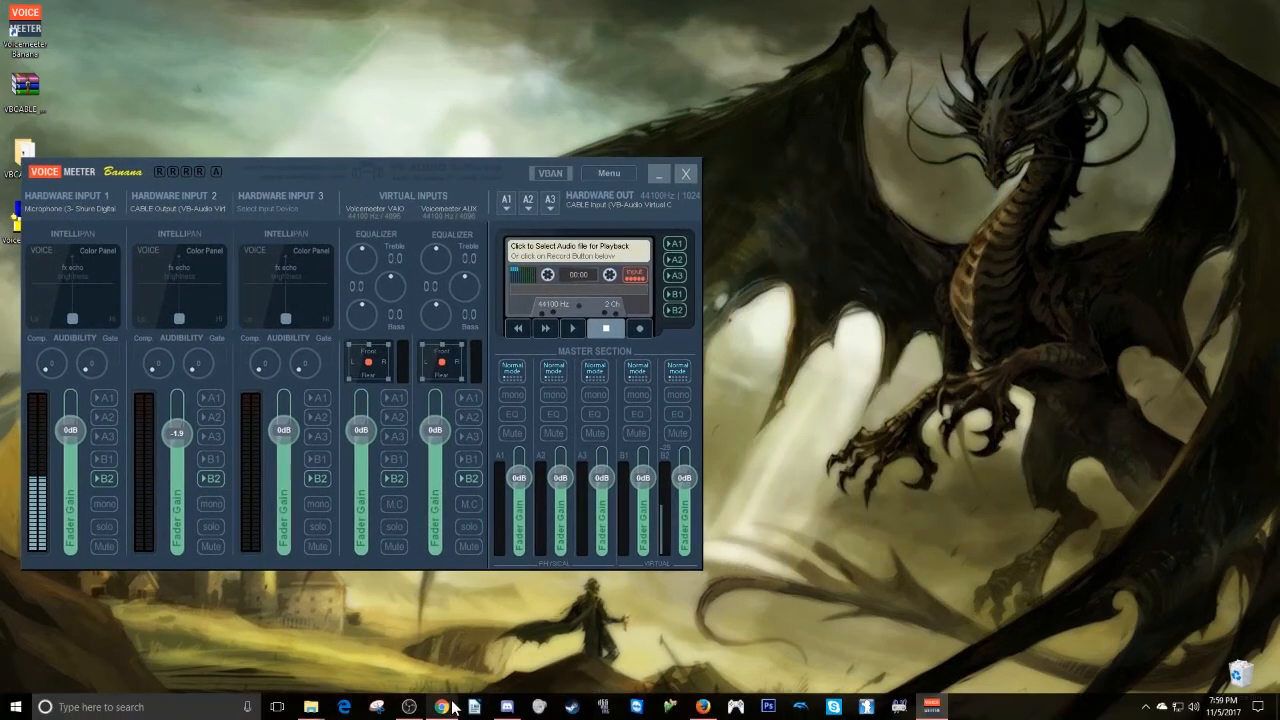
click(700, 710)
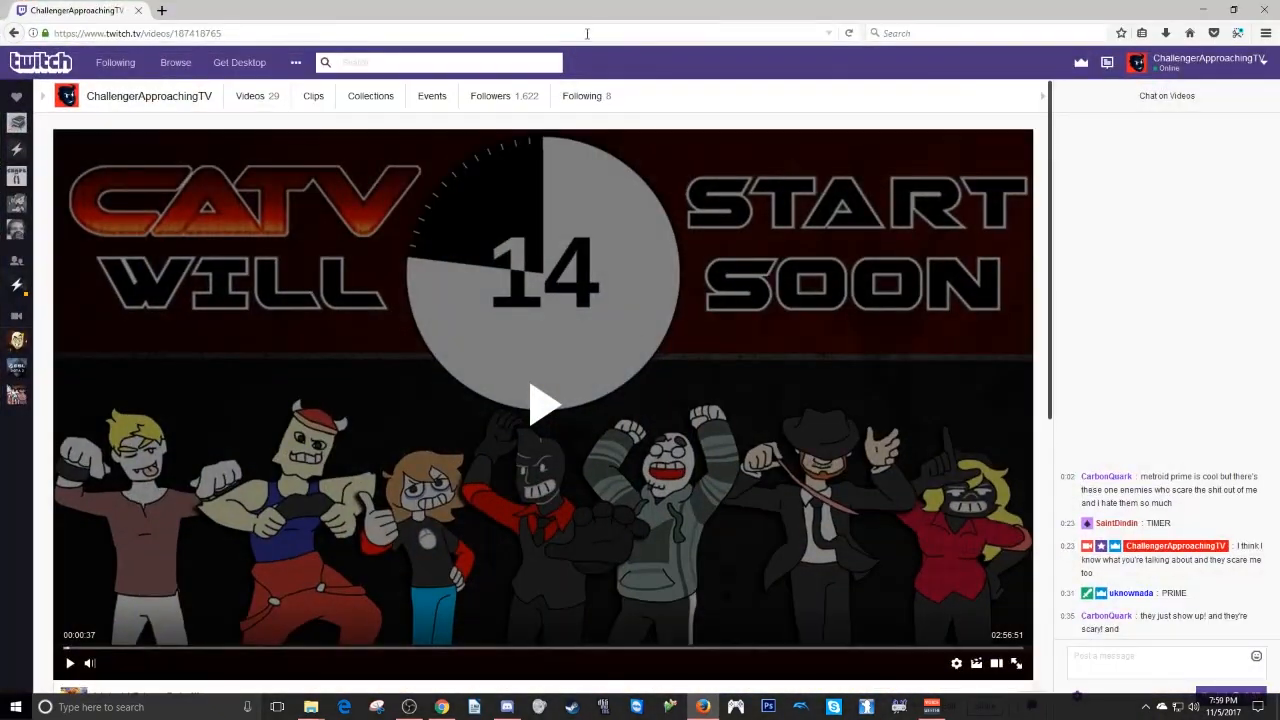
drag(860, 12, 898, 40)
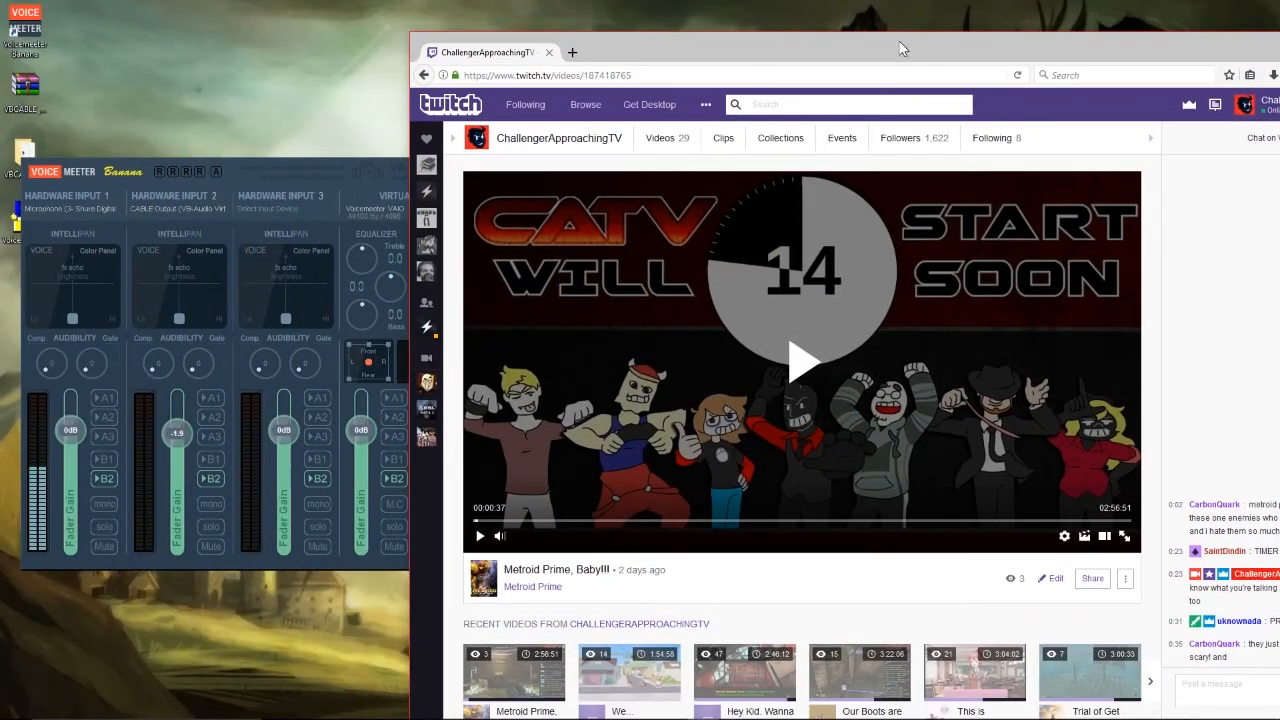
click(803, 366)
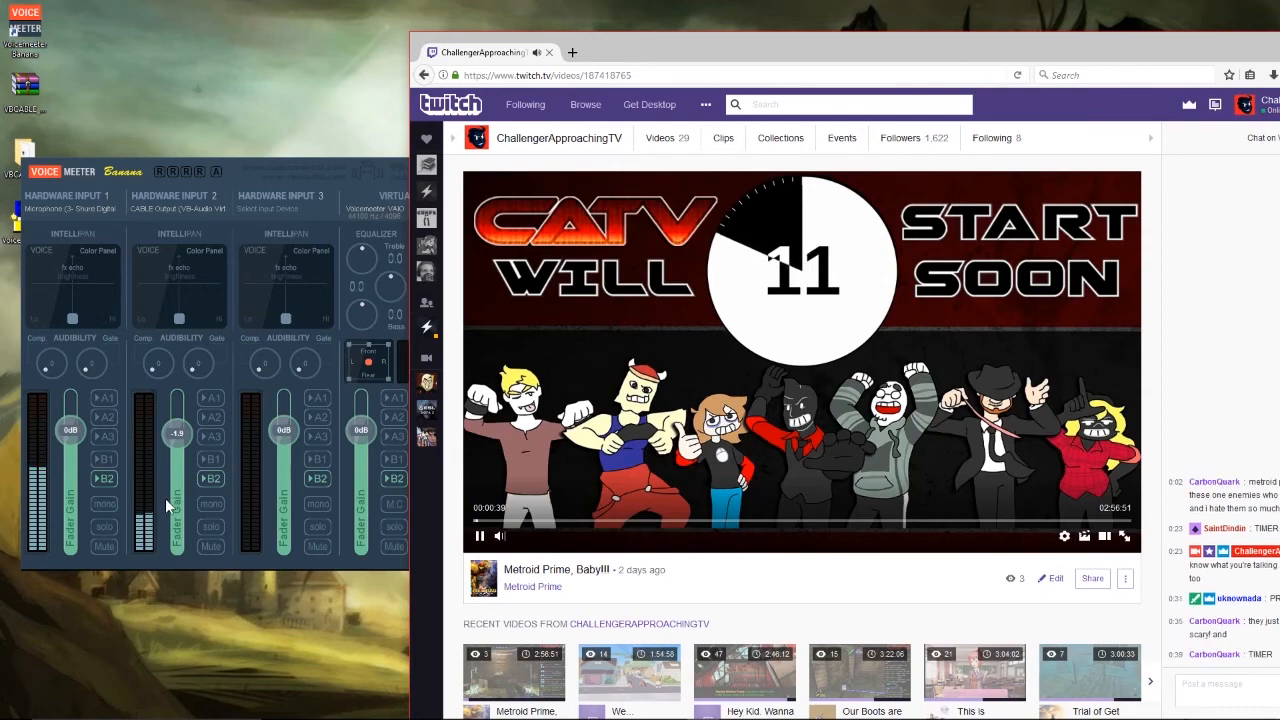
click(479, 536)
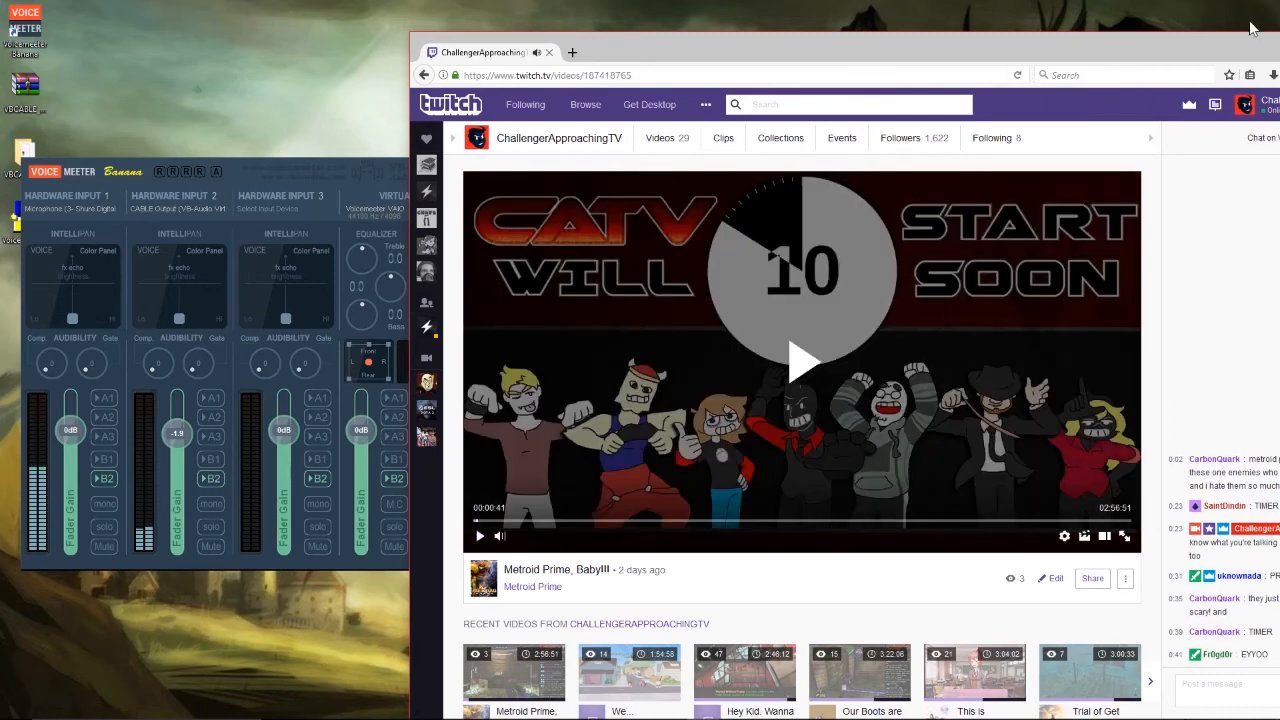
drag(1242, 40, 1098, 9)
click(1167, 11)
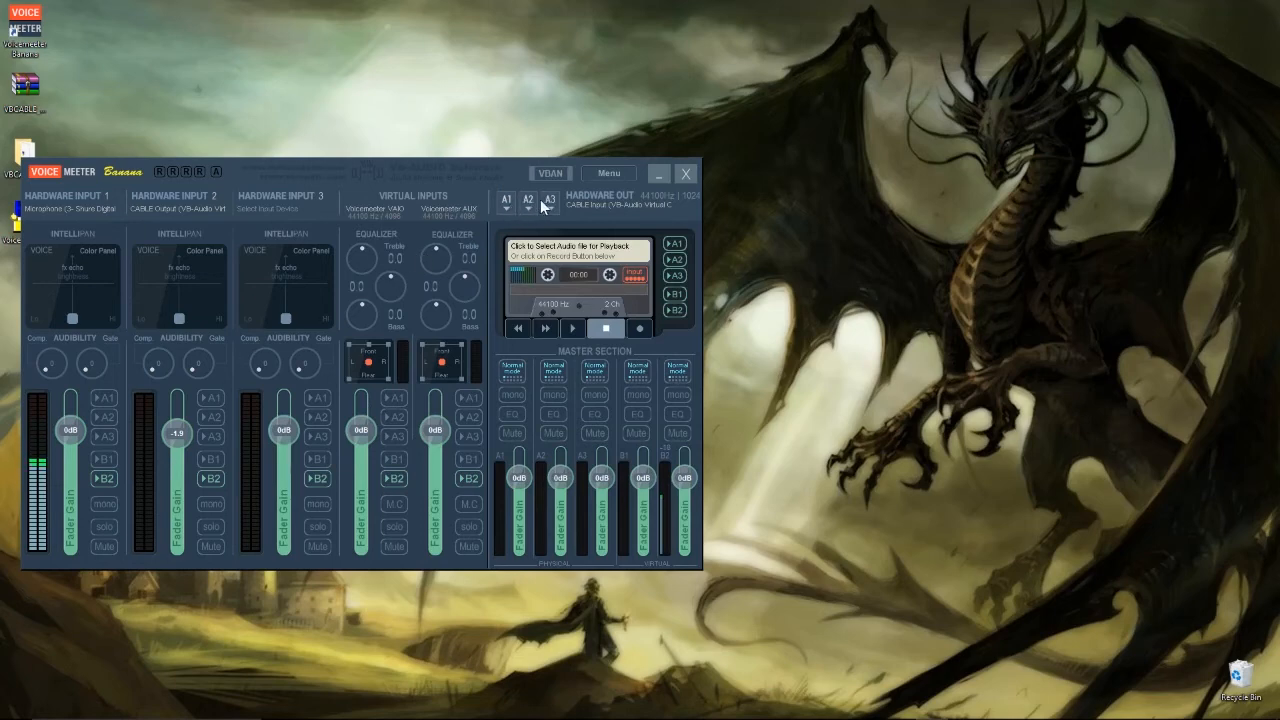
Step: Try routing Hardware Inputs 1 and 3 to the A1, A2 and A3 hardware outputs, and switch those routes back off
click(106, 399)
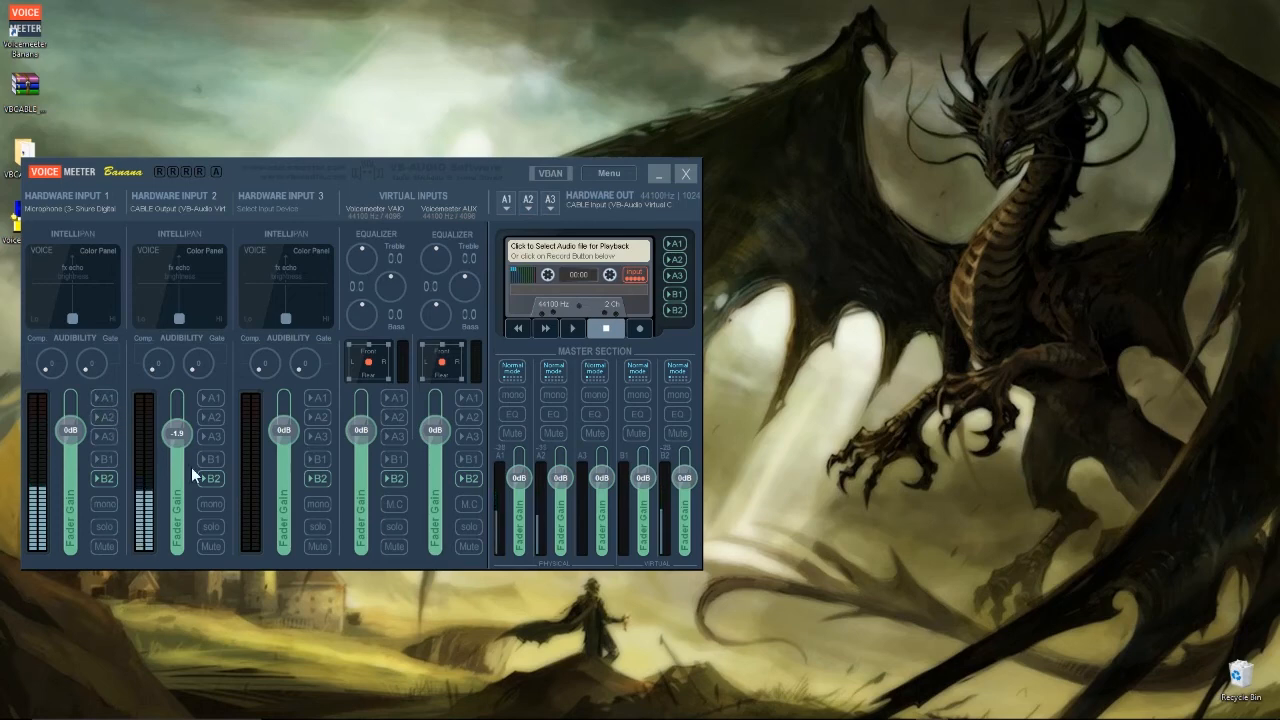
click(320, 397)
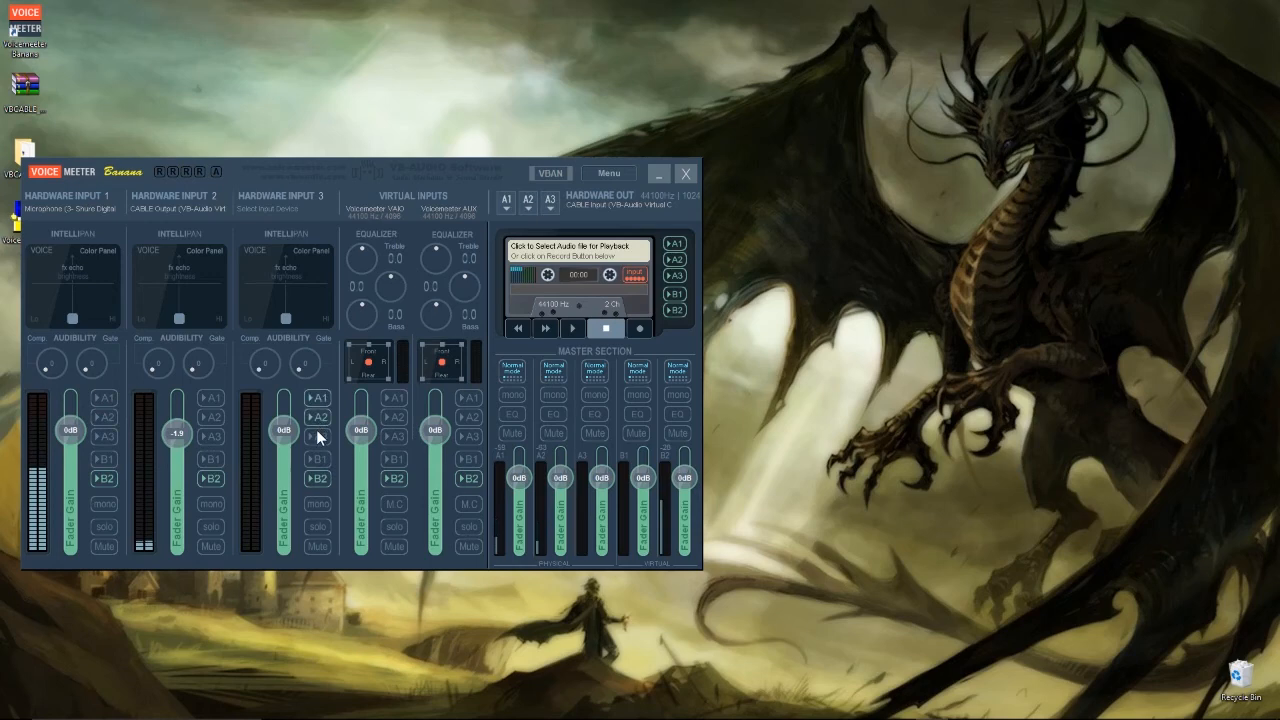
click(320, 398)
click(320, 436)
click(317, 416)
click(317, 436)
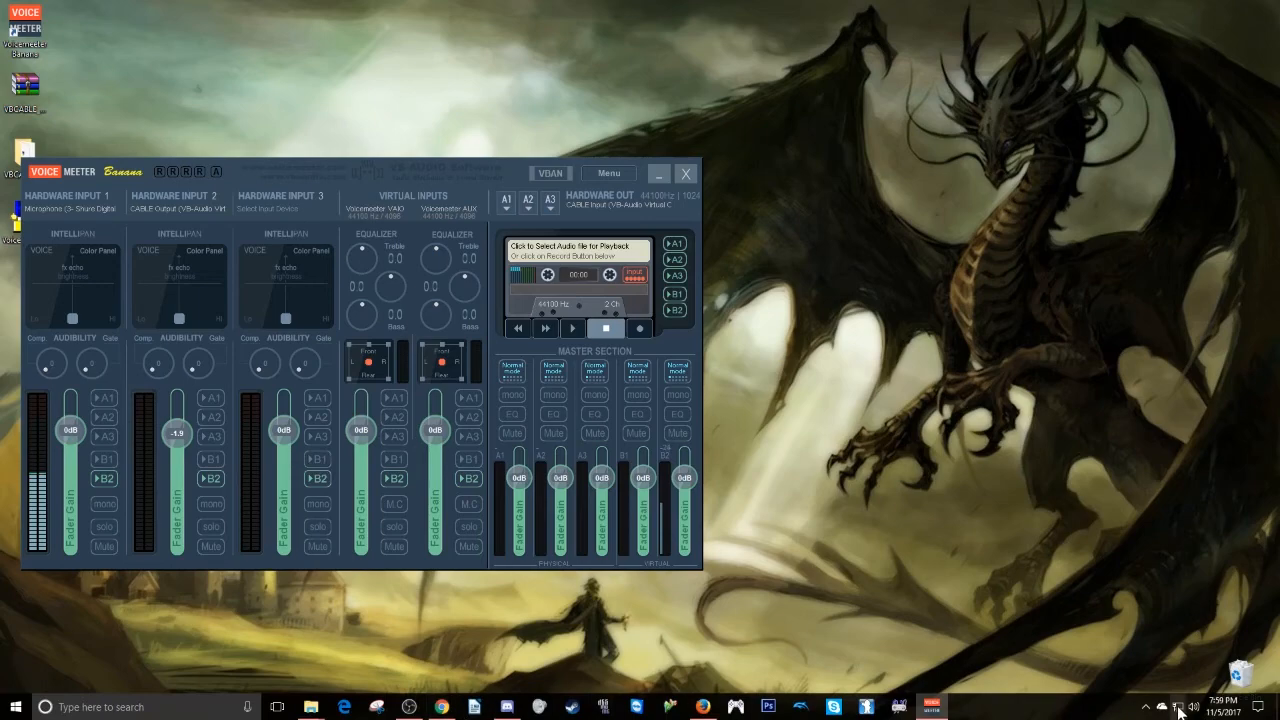
Step: Open the Windows playback devices beside Voicemeeter and examine the VoiceMeeter Input and VoiceMeeter Aux Input entries
right_click(1186, 707)
click(1209, 650)
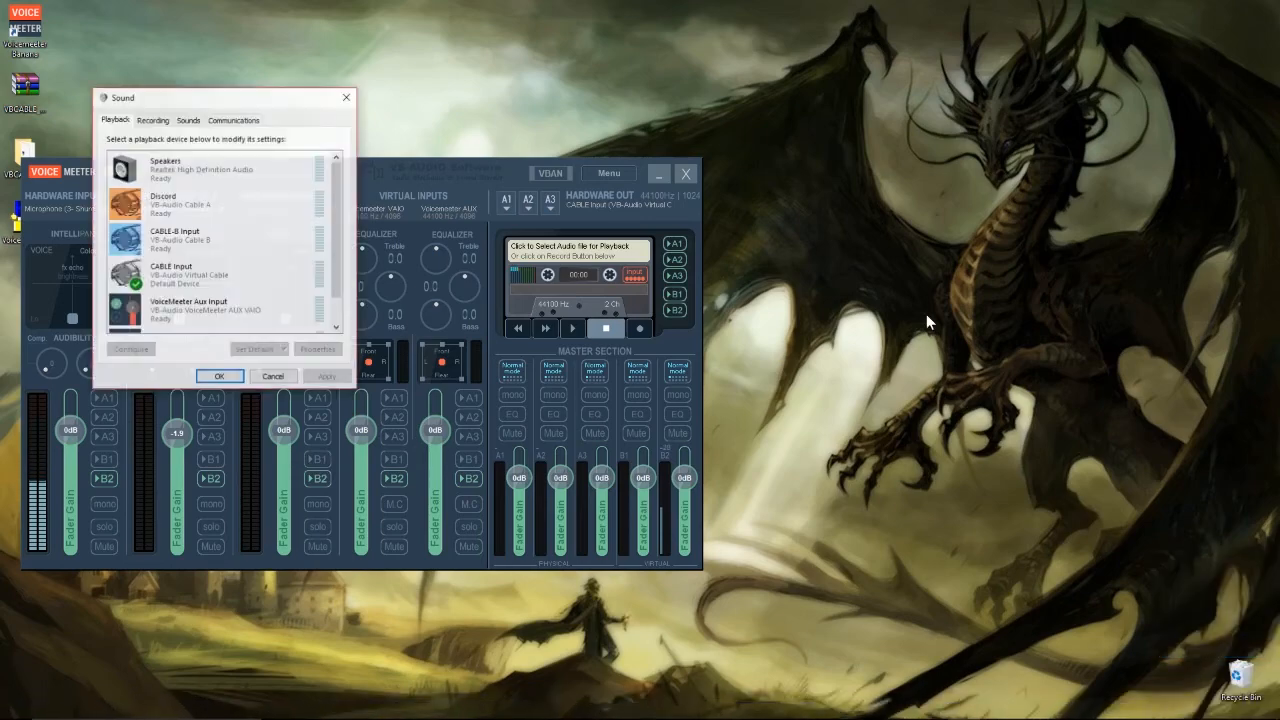
drag(183, 97, 815, 222)
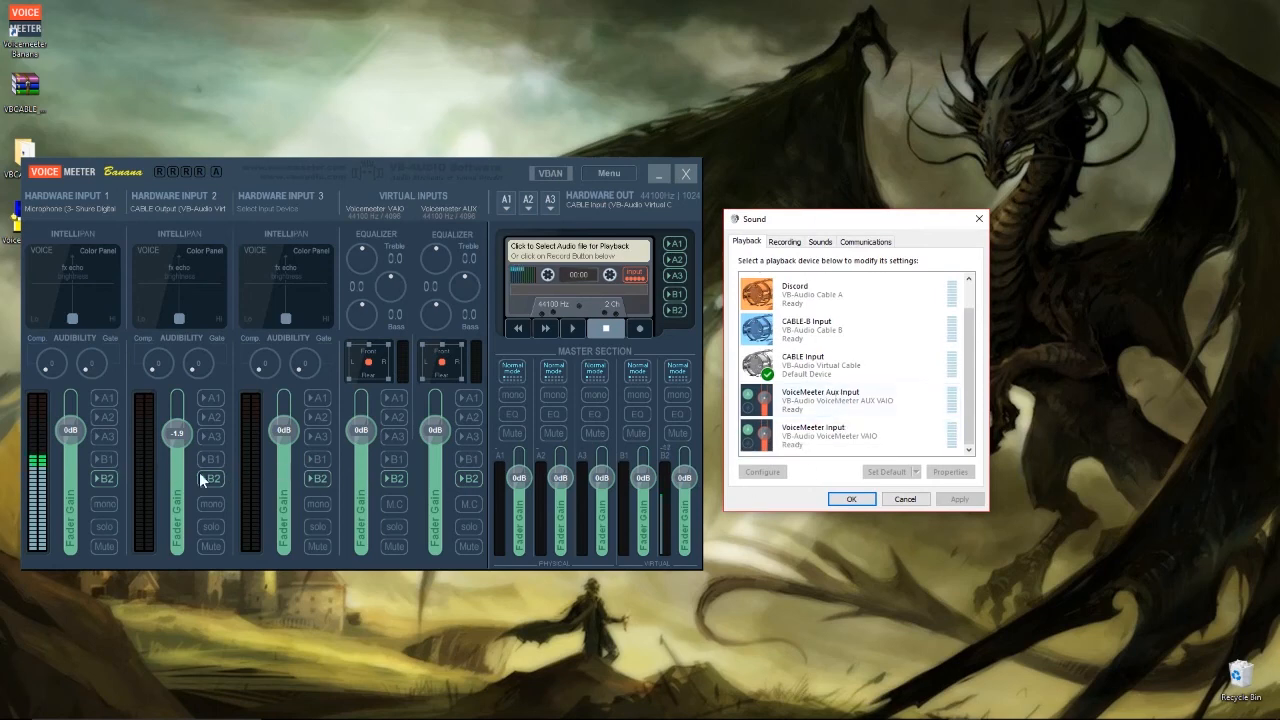
click(842, 437)
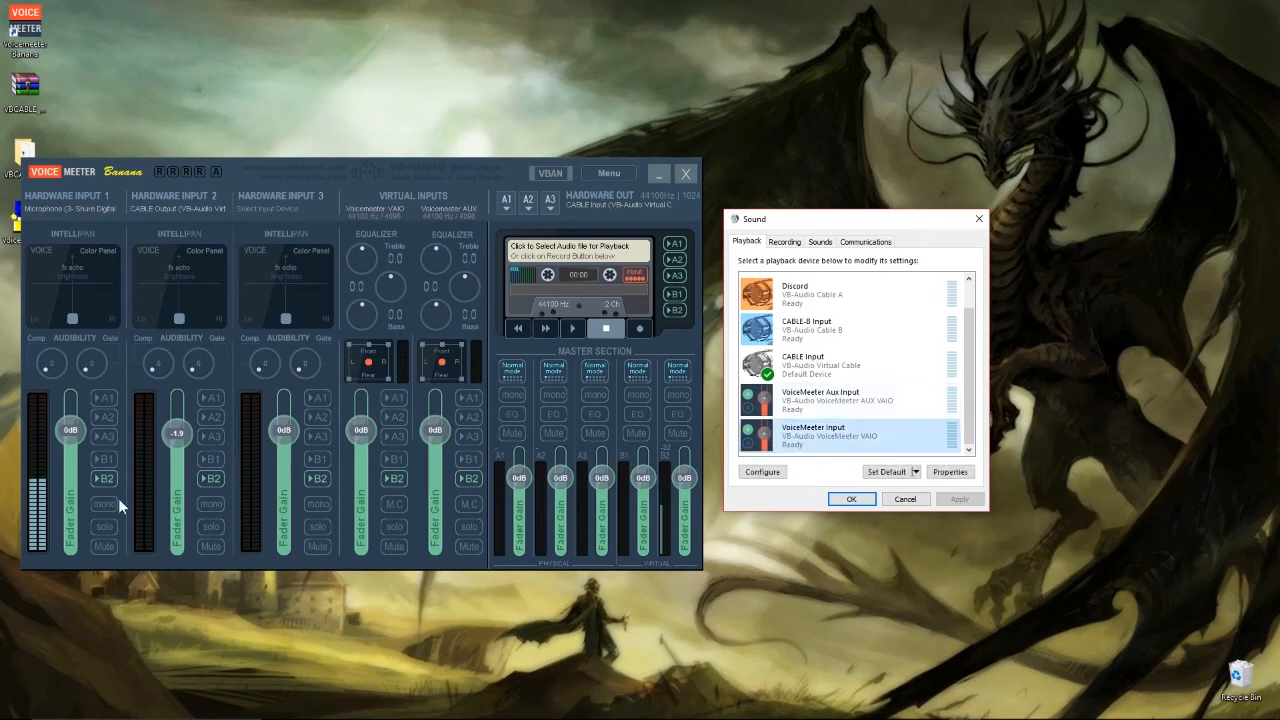
click(840, 405)
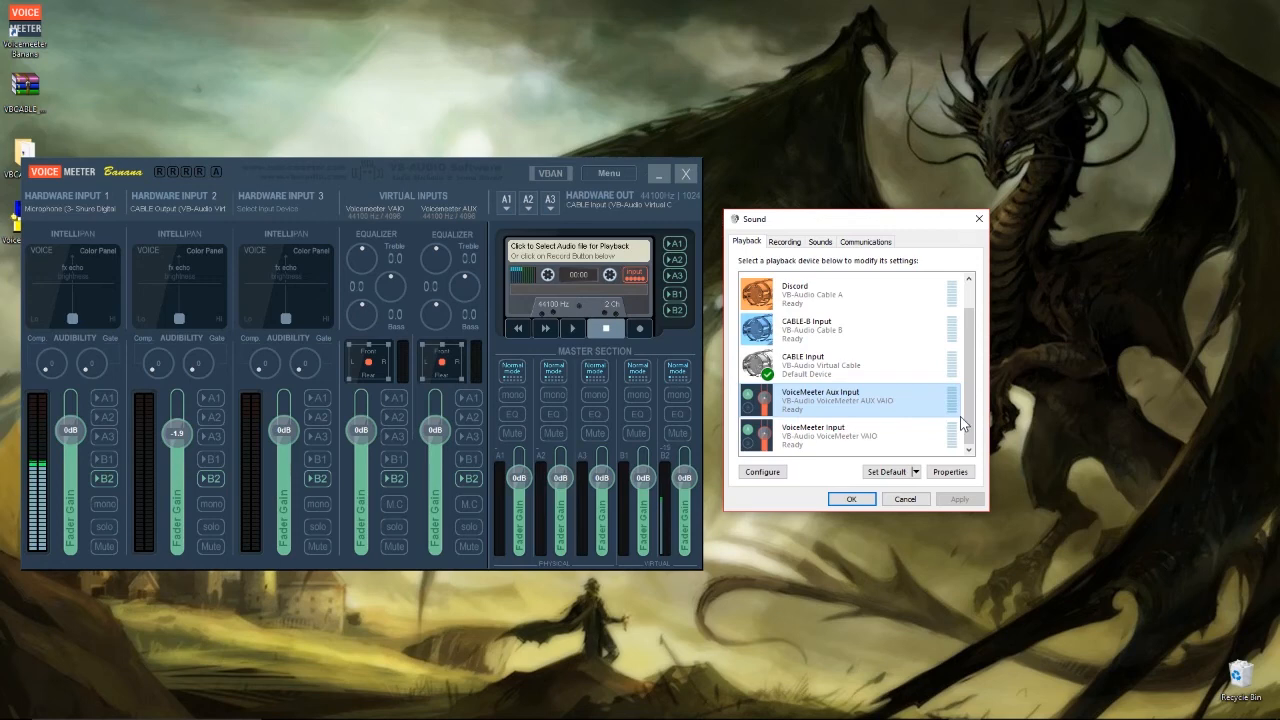
Step: Enable Listen to this device for the VoiceMeeter Aux Output recording device, playing through Speakers (Realtek High Definition Audio), and apply it
click(785, 242)
scroll(812, 300, down, 1)
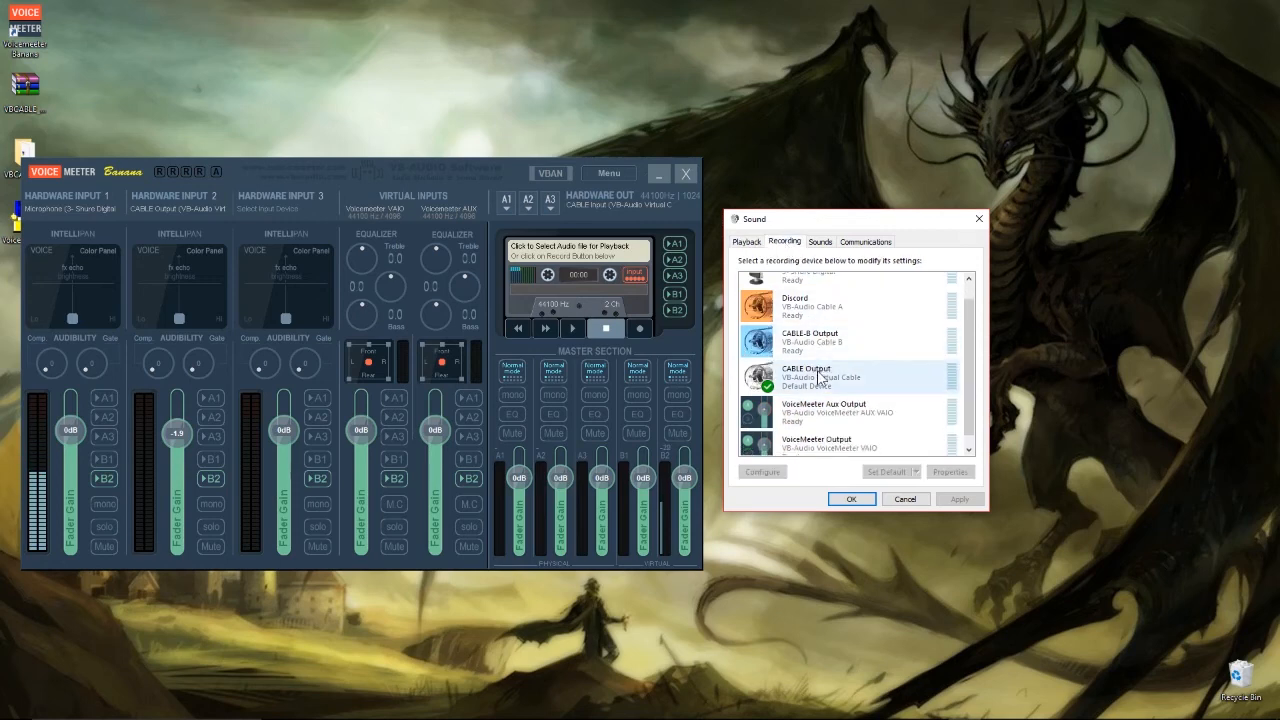
right_click(850, 414)
click(873, 504)
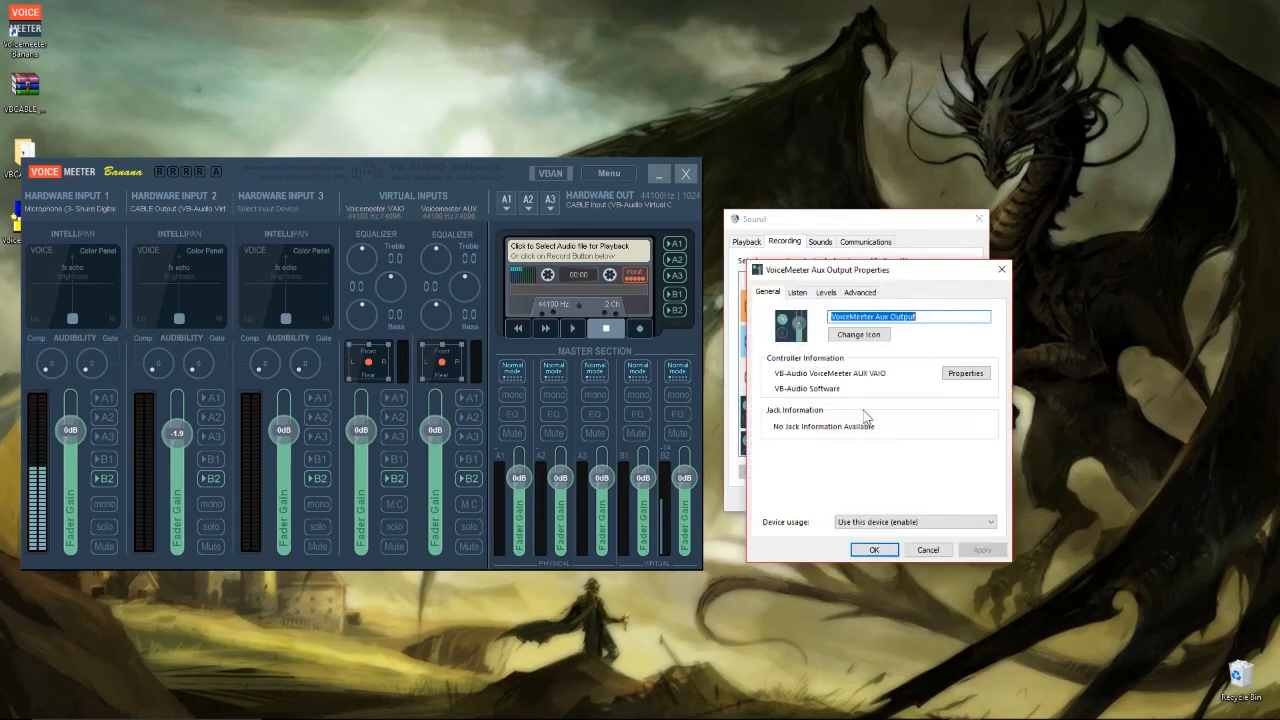
click(797, 293)
click(766, 389)
click(780, 420)
click(980, 551)
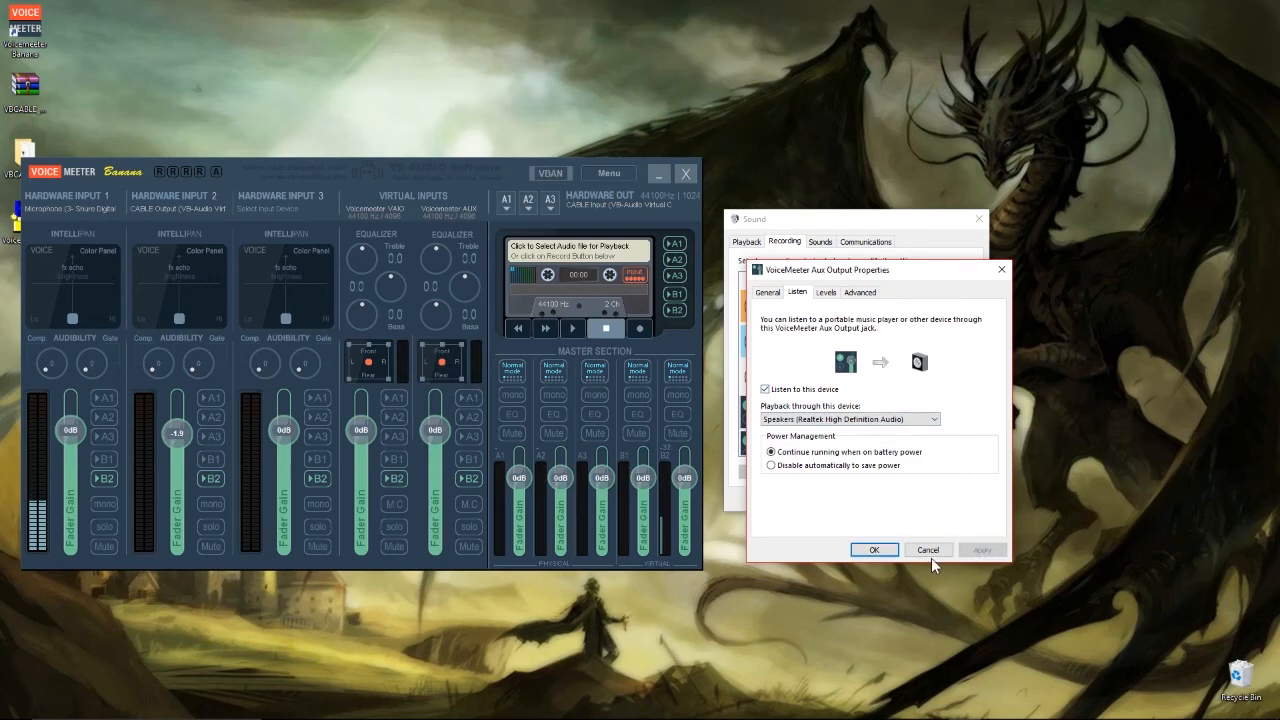
Step: Switch to Firefox, play the Twitch video, adjust the player's volume, and pause the video
mouse_move(700, 714)
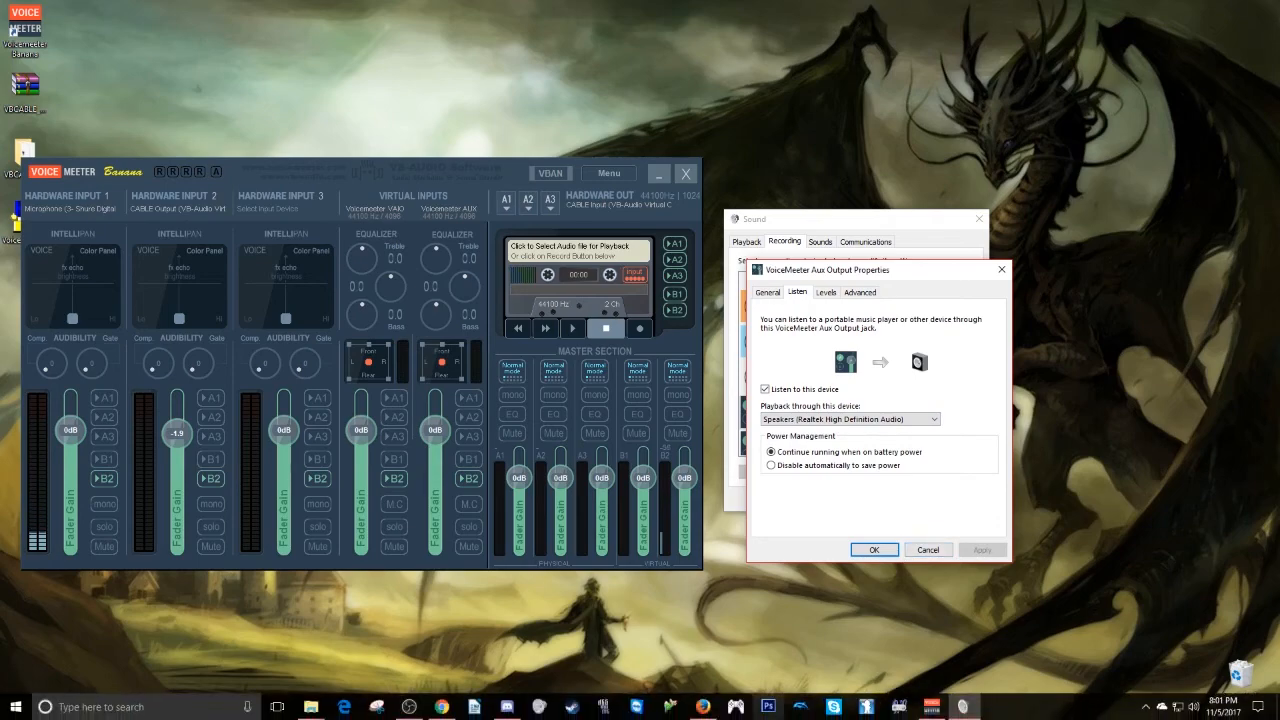
click(703, 708)
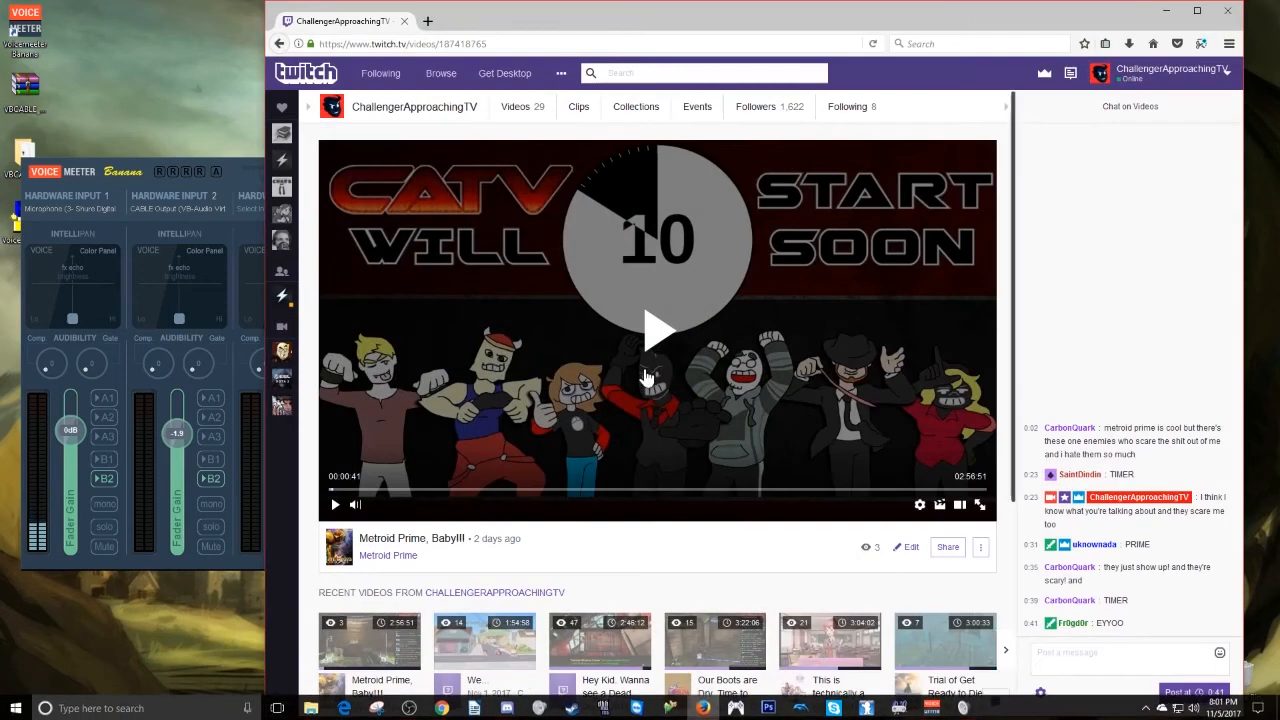
click(643, 383)
mouse_move(373, 505)
drag(373, 505, 386, 506)
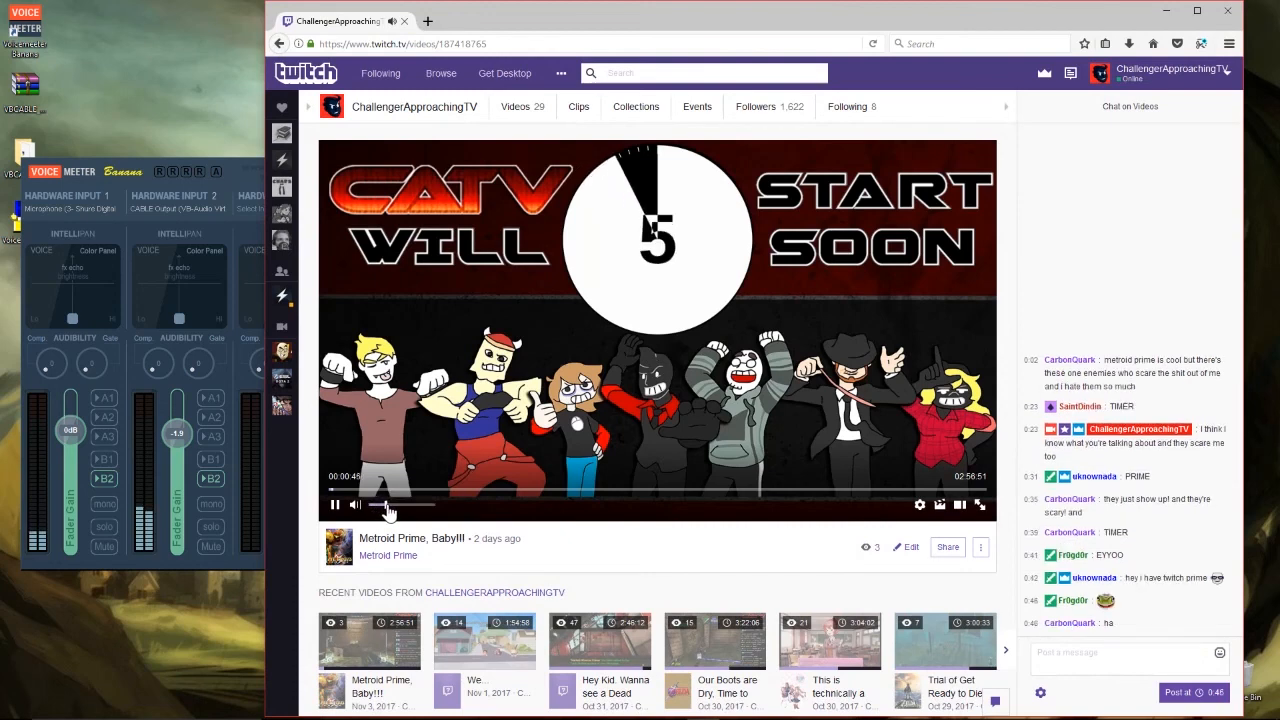
click(336, 505)
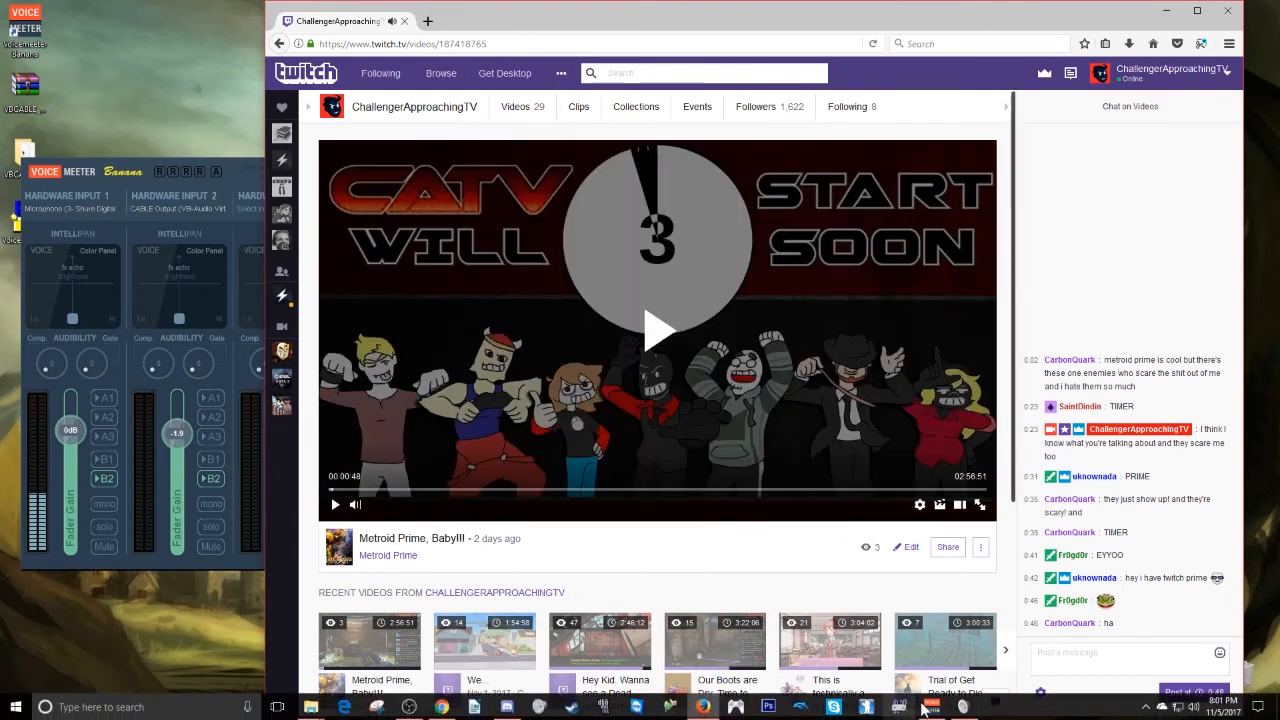
Step: Disable Listen to this device for the VoiceMeeter Aux Output recording device, apply the change, and close its properties
click(903, 707)
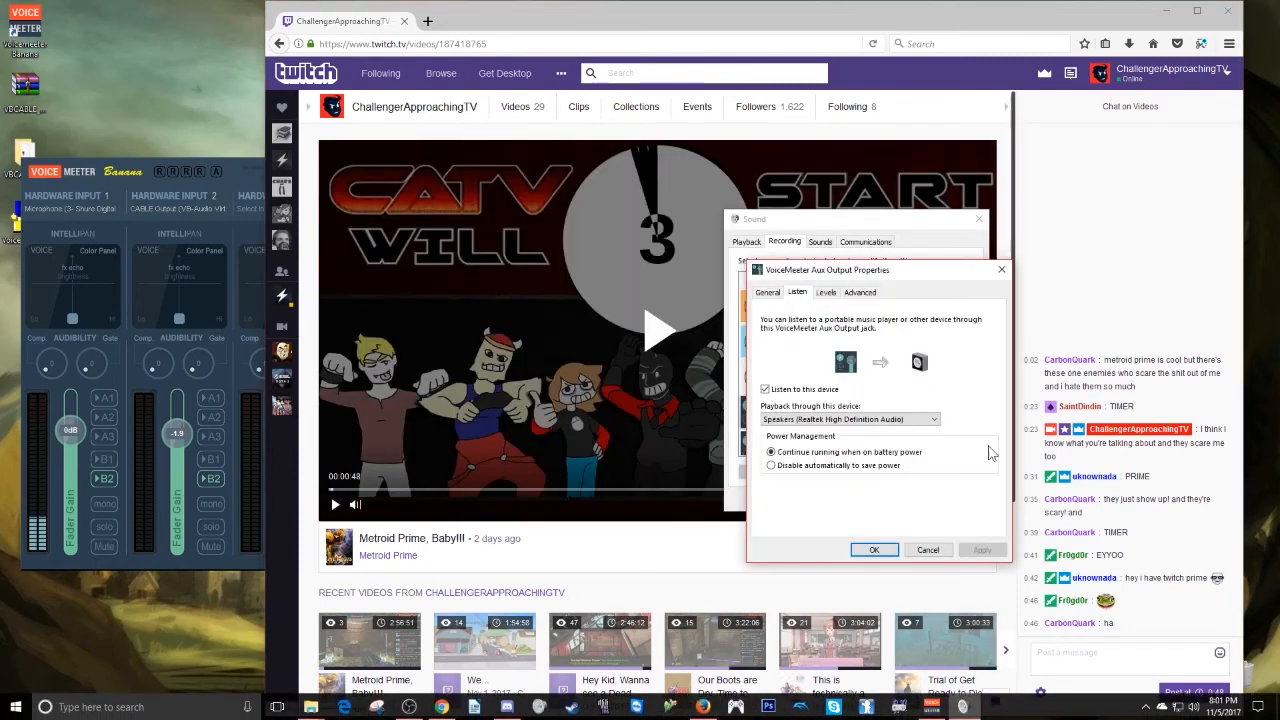
click(765, 390)
click(976, 553)
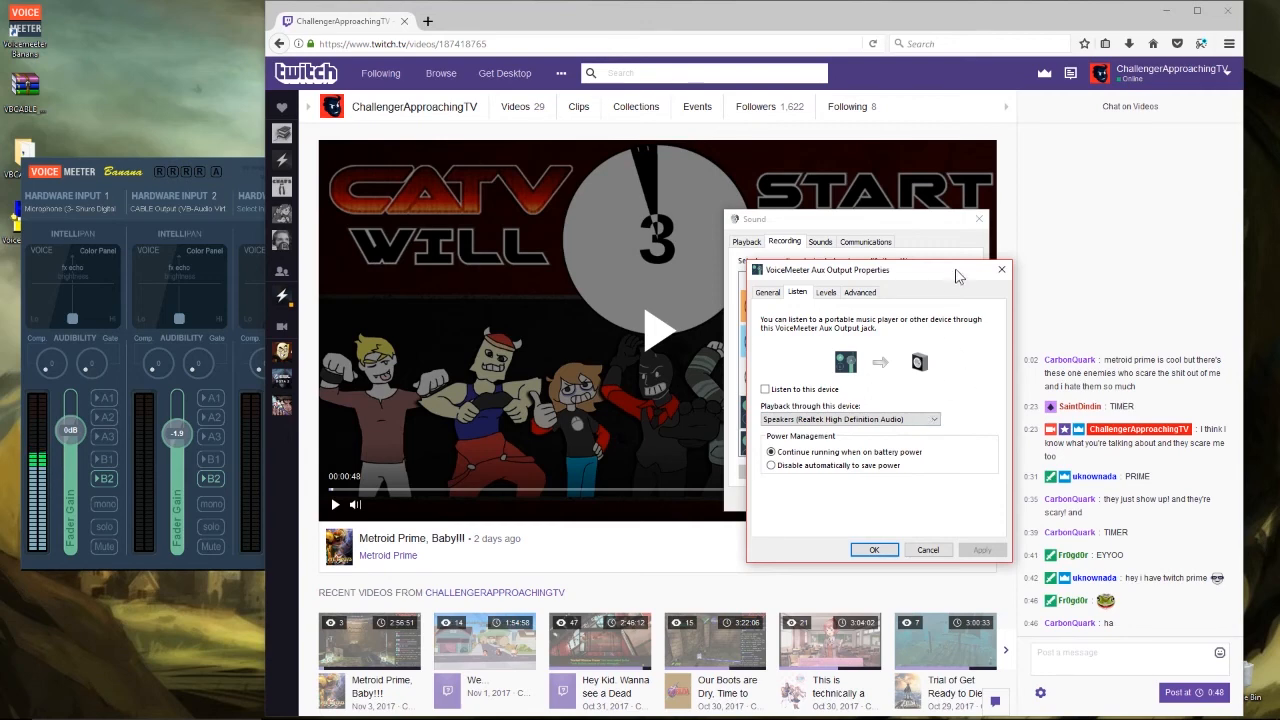
click(1001, 270)
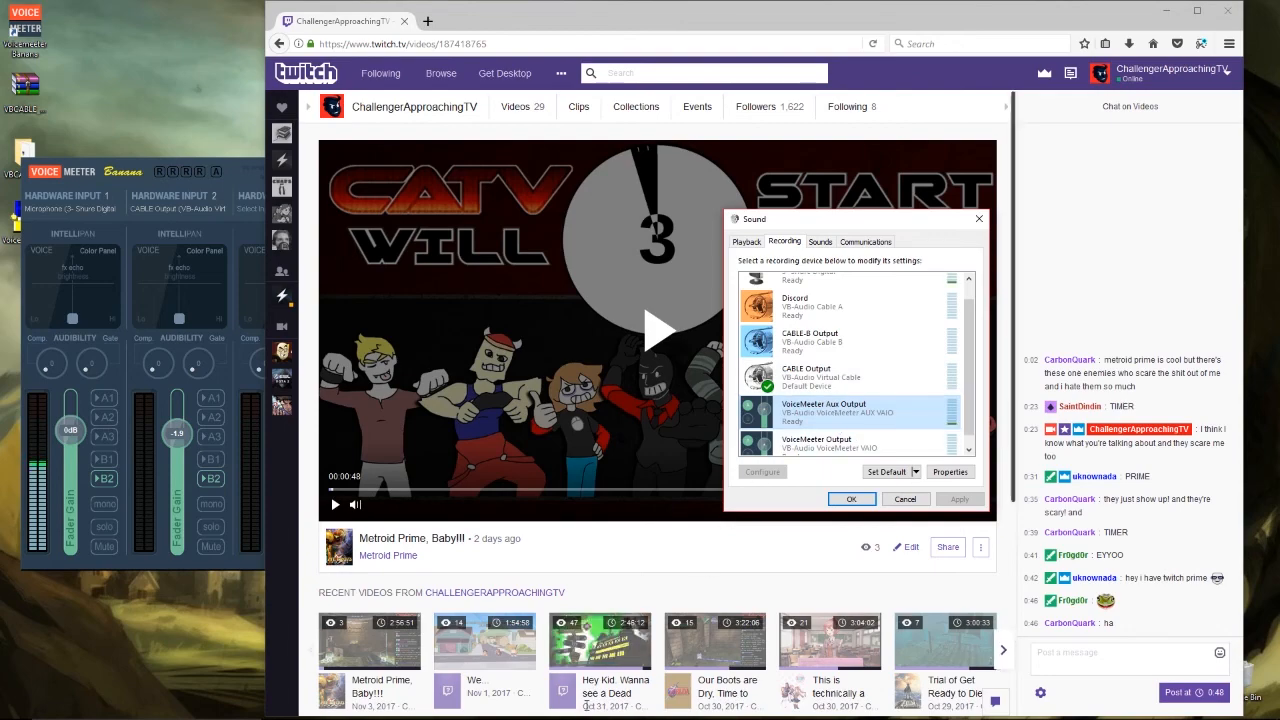
Step: Switch from Firefox to Discord and set the voice input device to VoiceMeeter Aux Output (VB-Audio VoiceMeeter AUX VAIO)
mouse_move(502, 715)
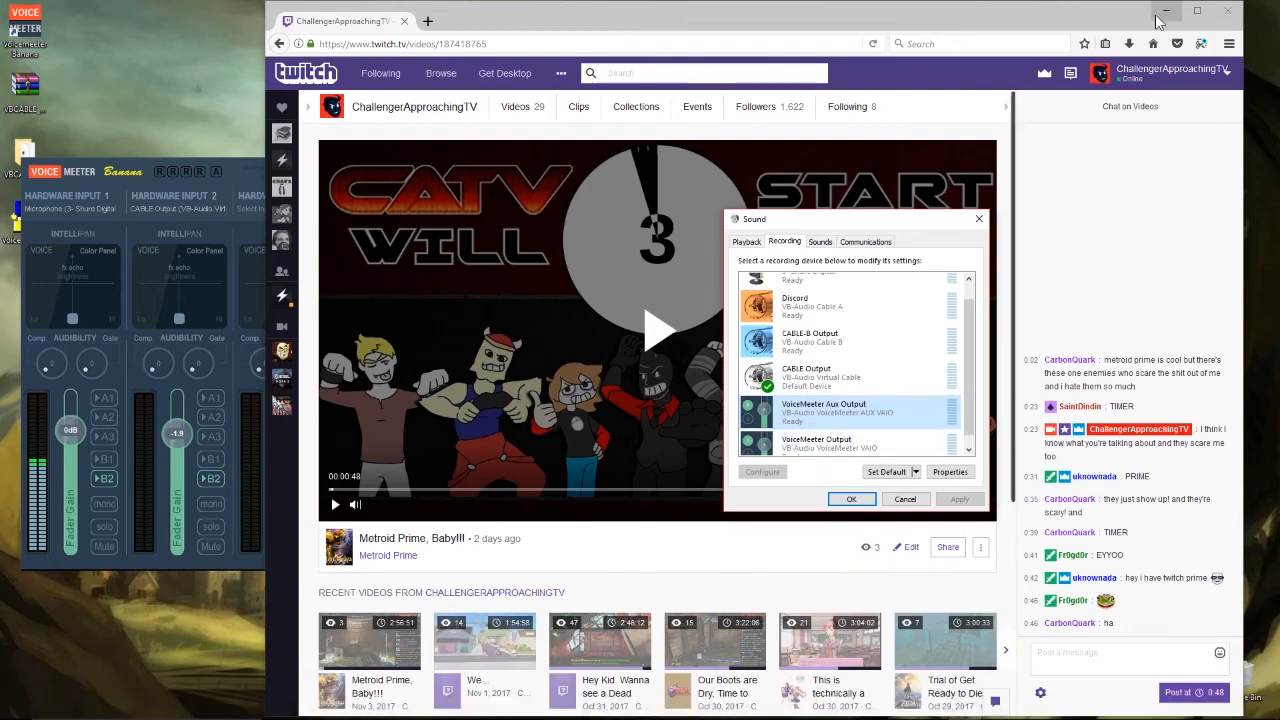
click(1167, 10)
click(498, 712)
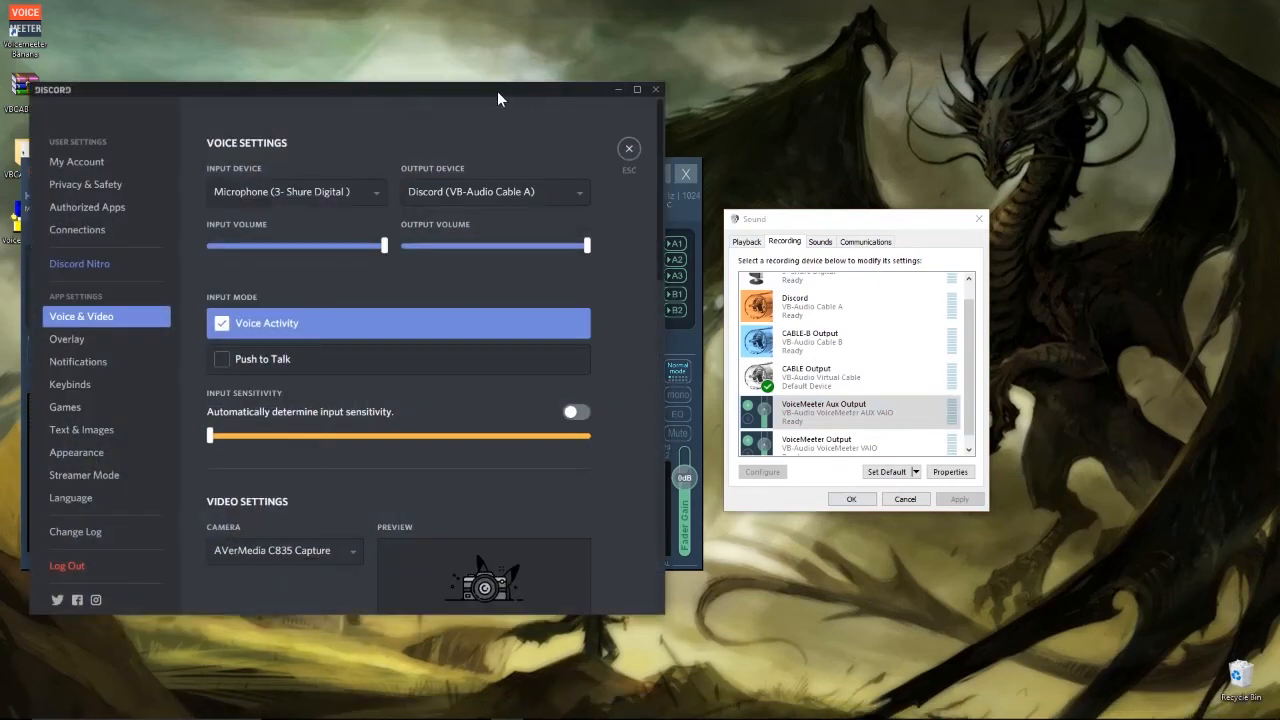
drag(497, 92, 855, 122)
click(735, 224)
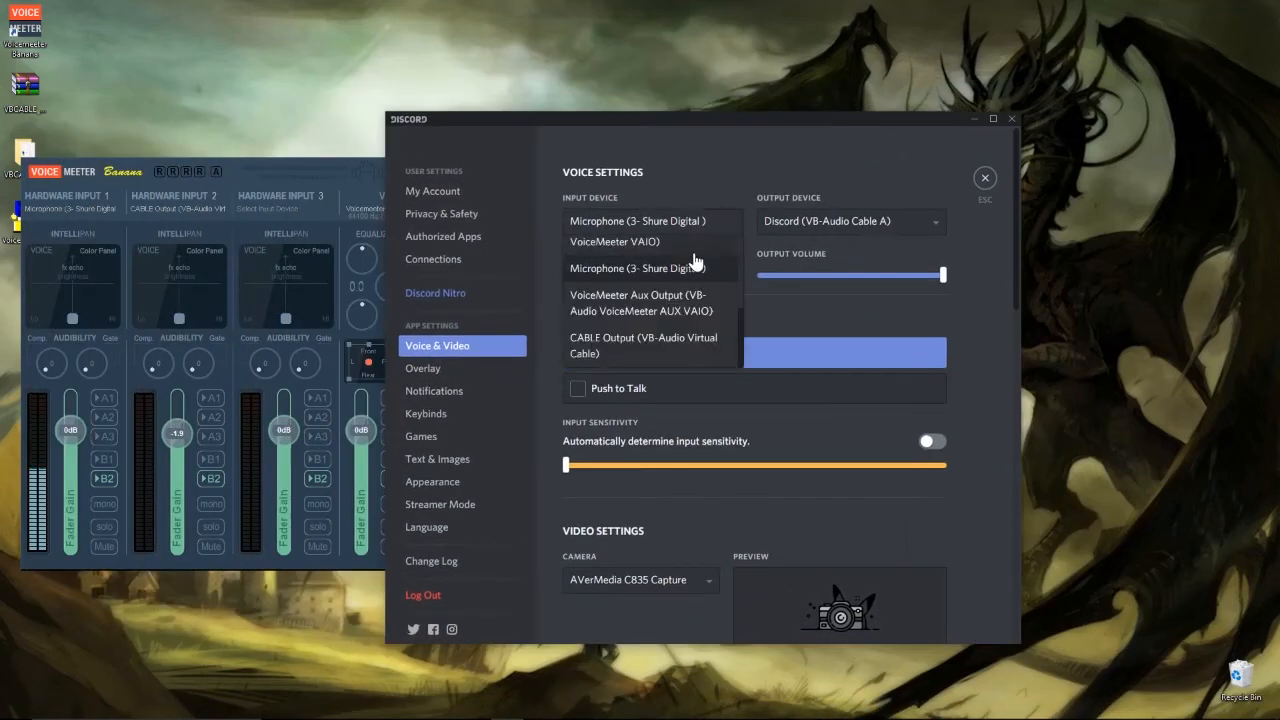
click(640, 303)
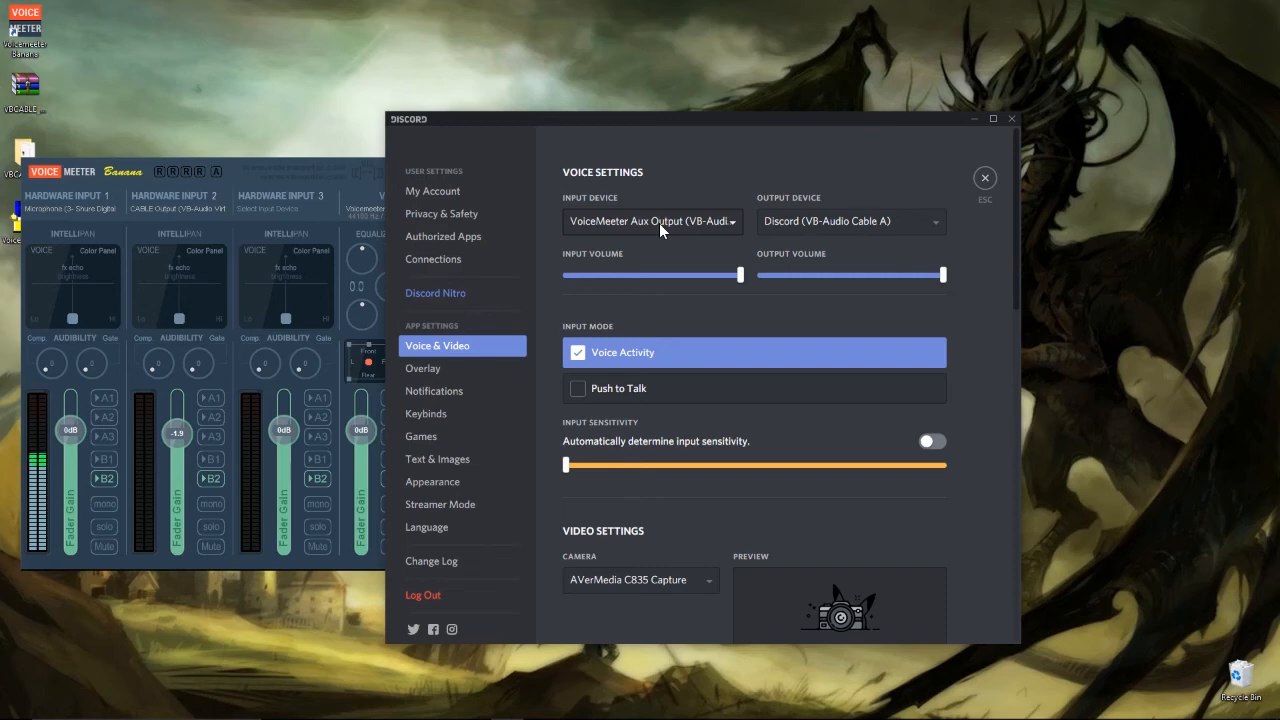
Step: Lower the Hardware Input 2 fader in Voicemeeter to -15.5 dB, and clear the Voicemeeter and Discord windows from the desktop
click(318, 170)
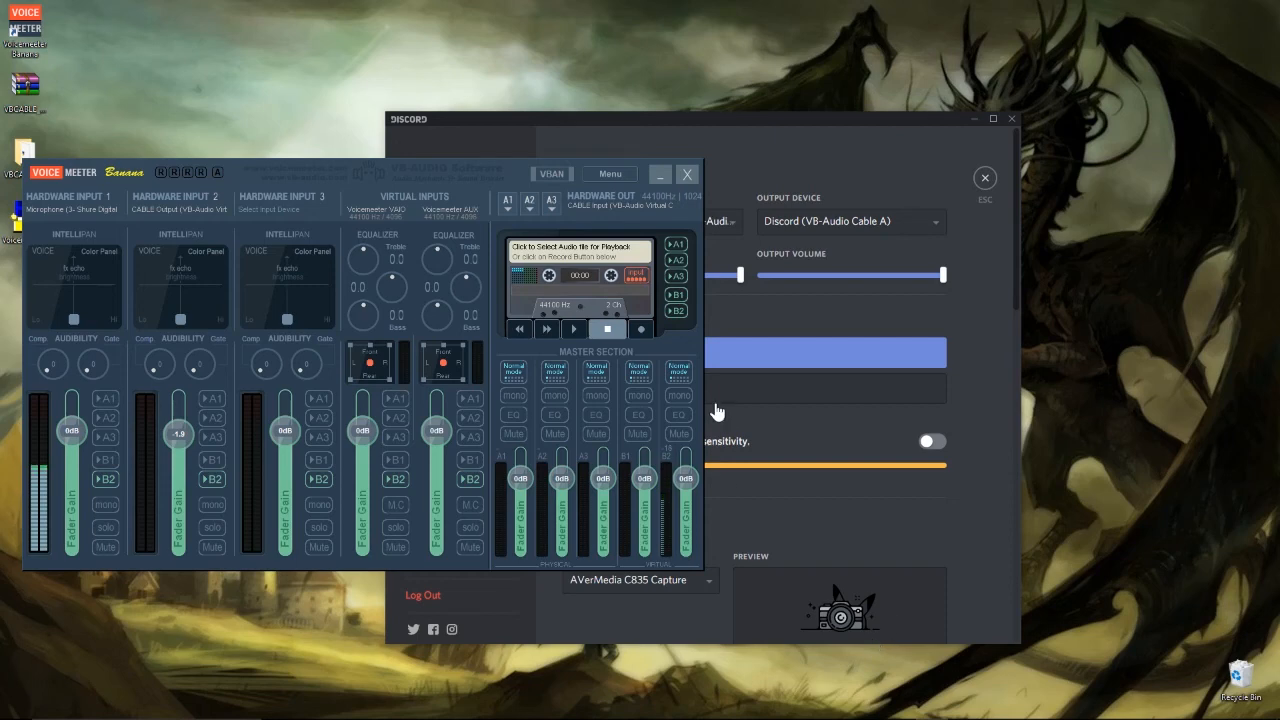
click(842, 133)
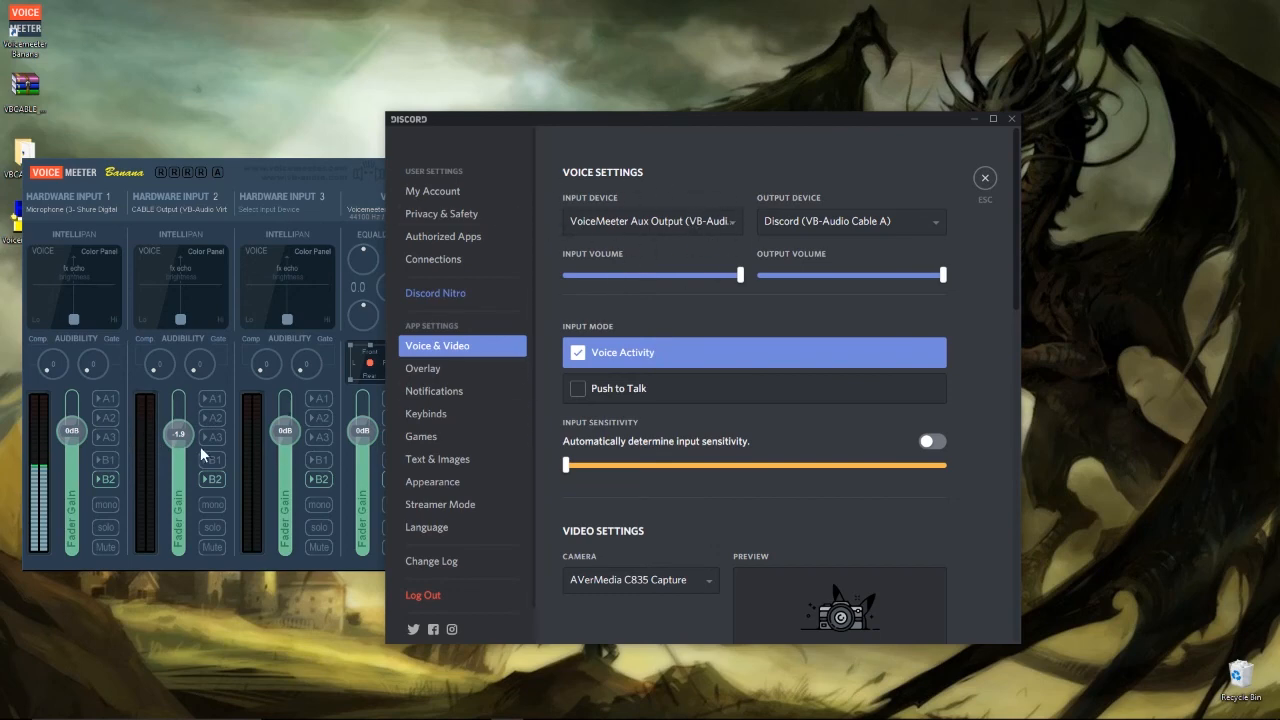
mouse_move(180, 440)
mouse_down()
mouse_move(185, 464)
mouse_move(186, 449)
mouse_up()
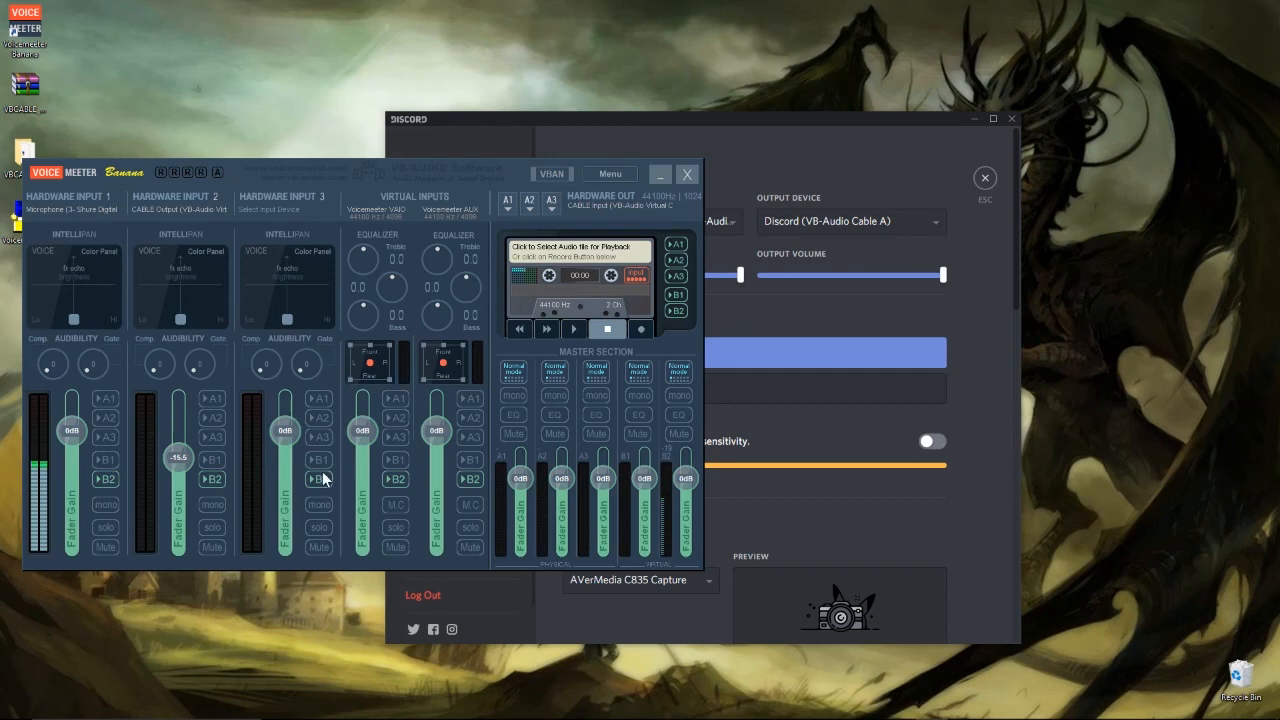
click(702, 175)
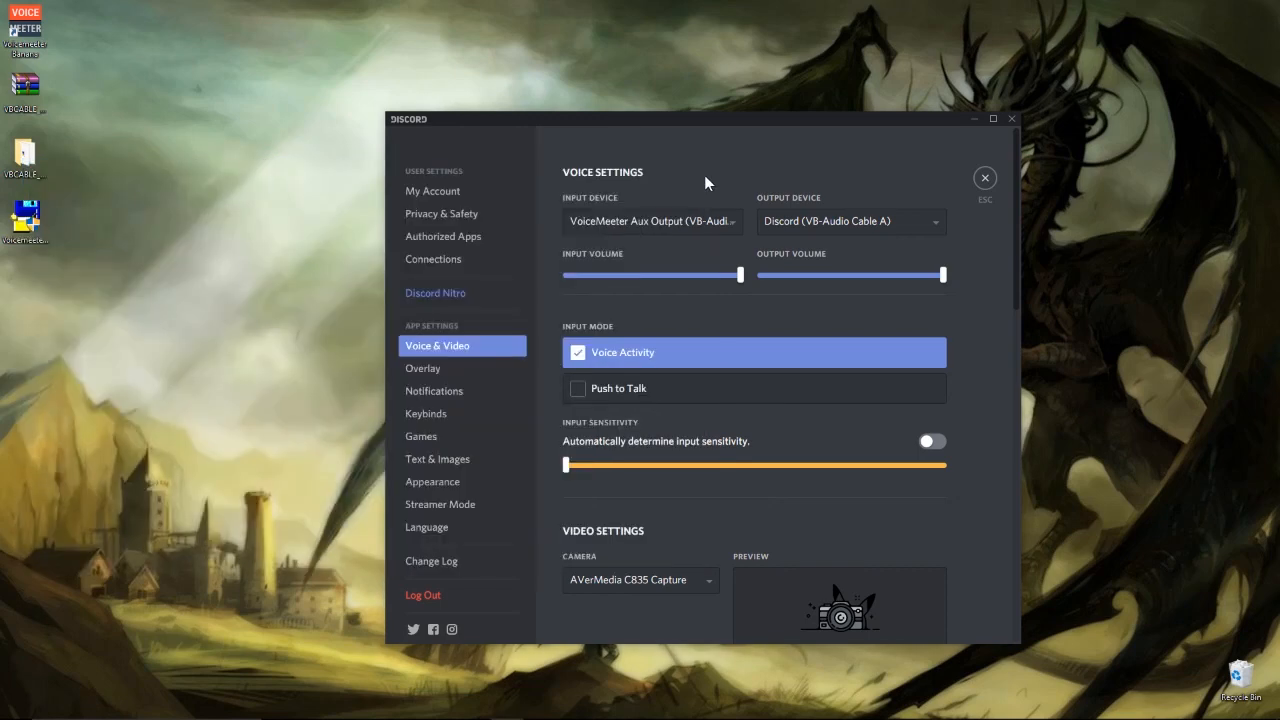
click(974, 122)
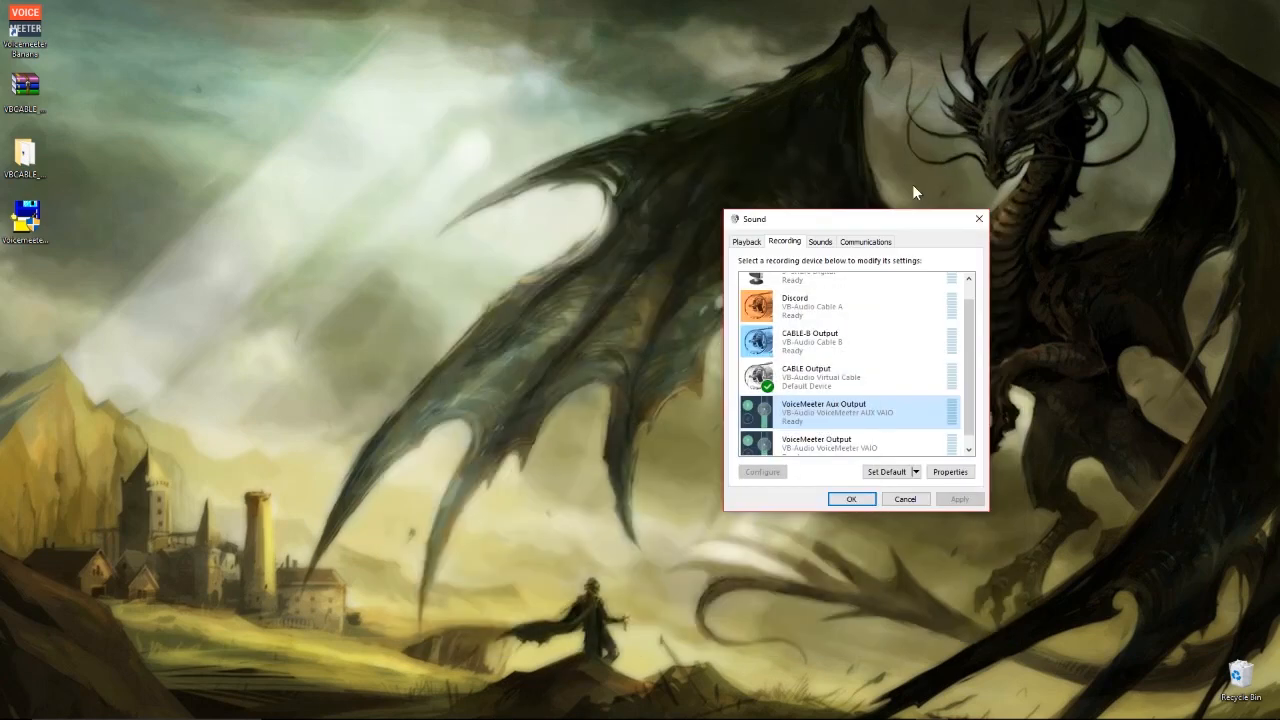
Step: Examine the Windows recording and playback device lists, covering the microphone, Discord, CABLE-B, CABLE and VoiceMeeter entries
drag(893, 218, 684, 156)
scroll(680, 326, up, 1)
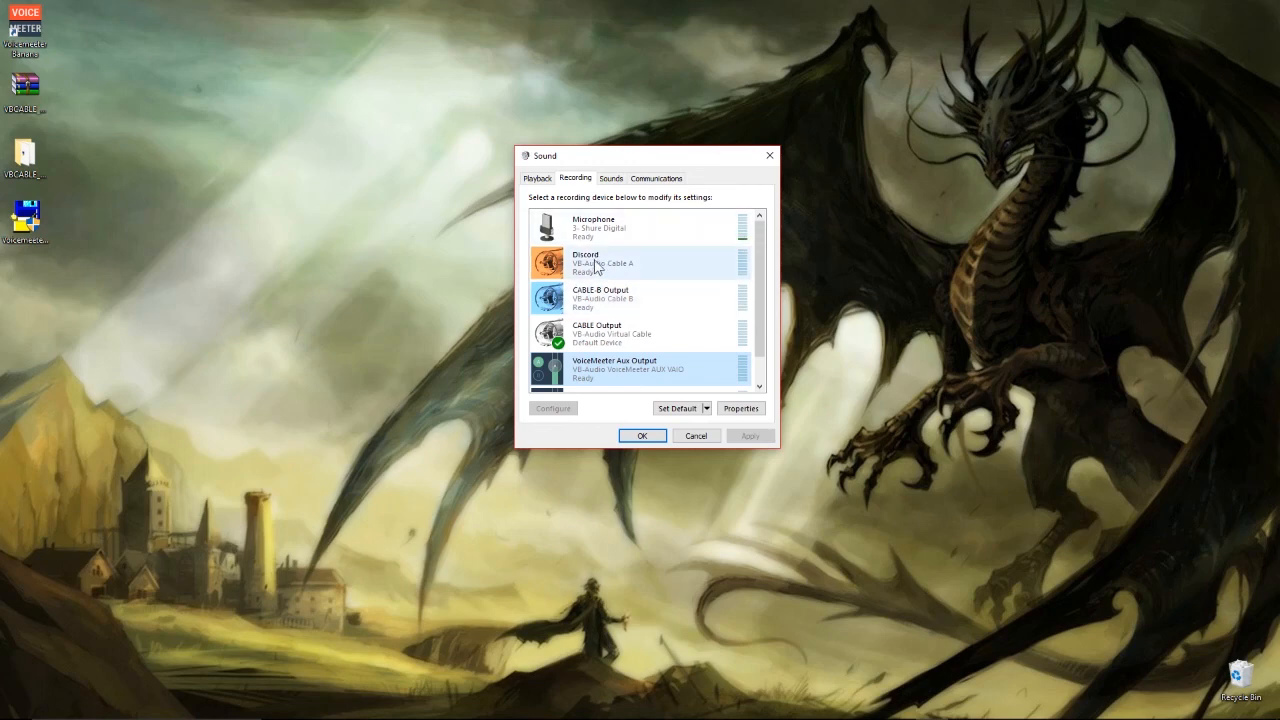
scroll(610, 345, down, 1)
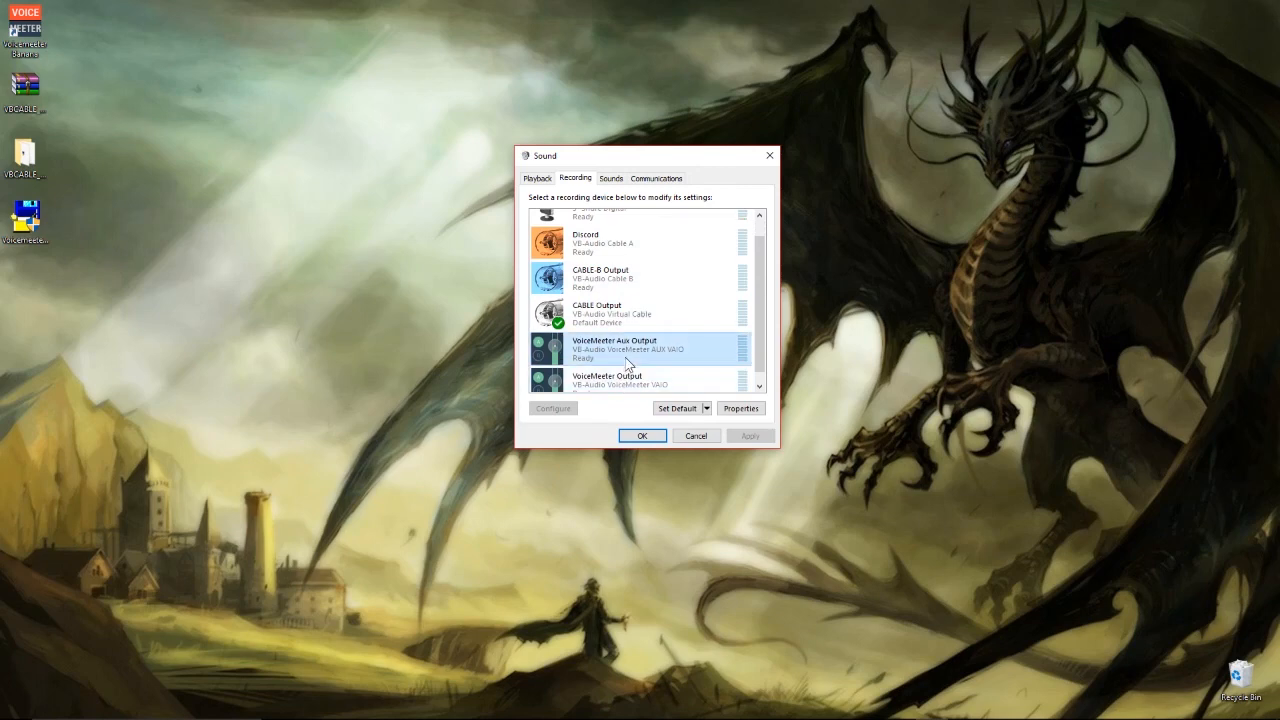
scroll(624, 372, down, 1)
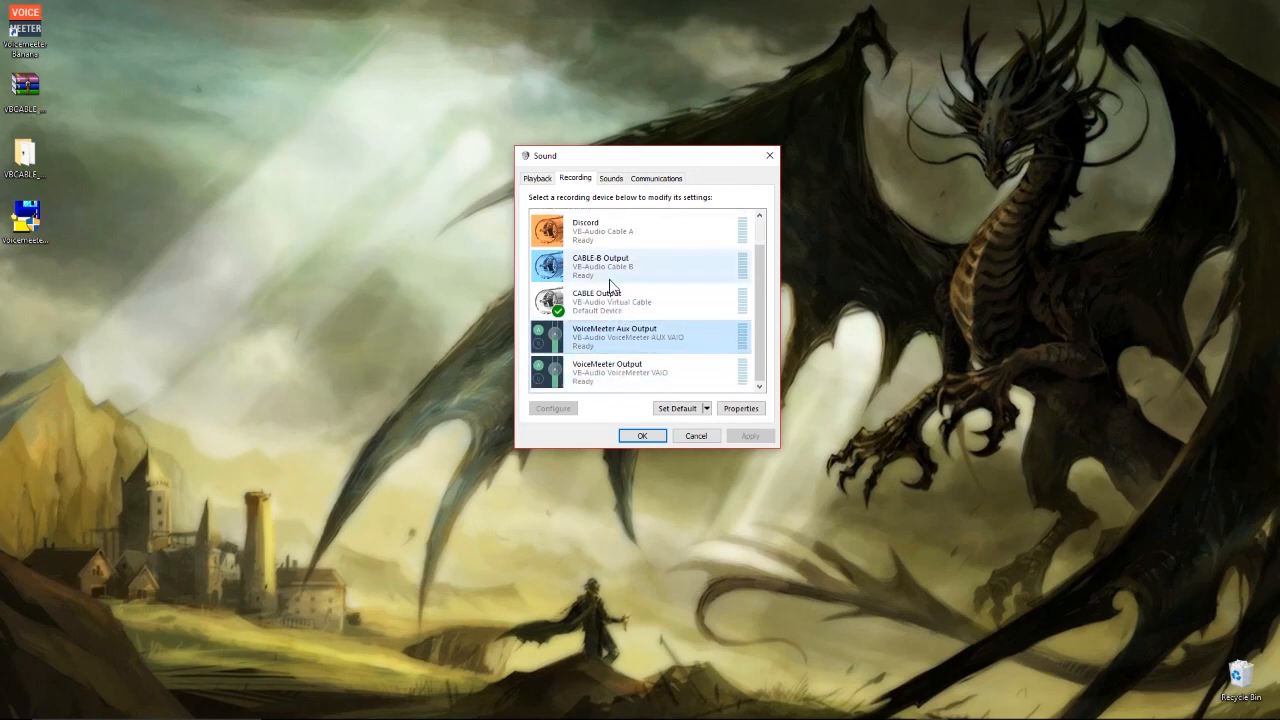
scroll(612, 282, up, 1)
click(598, 246)
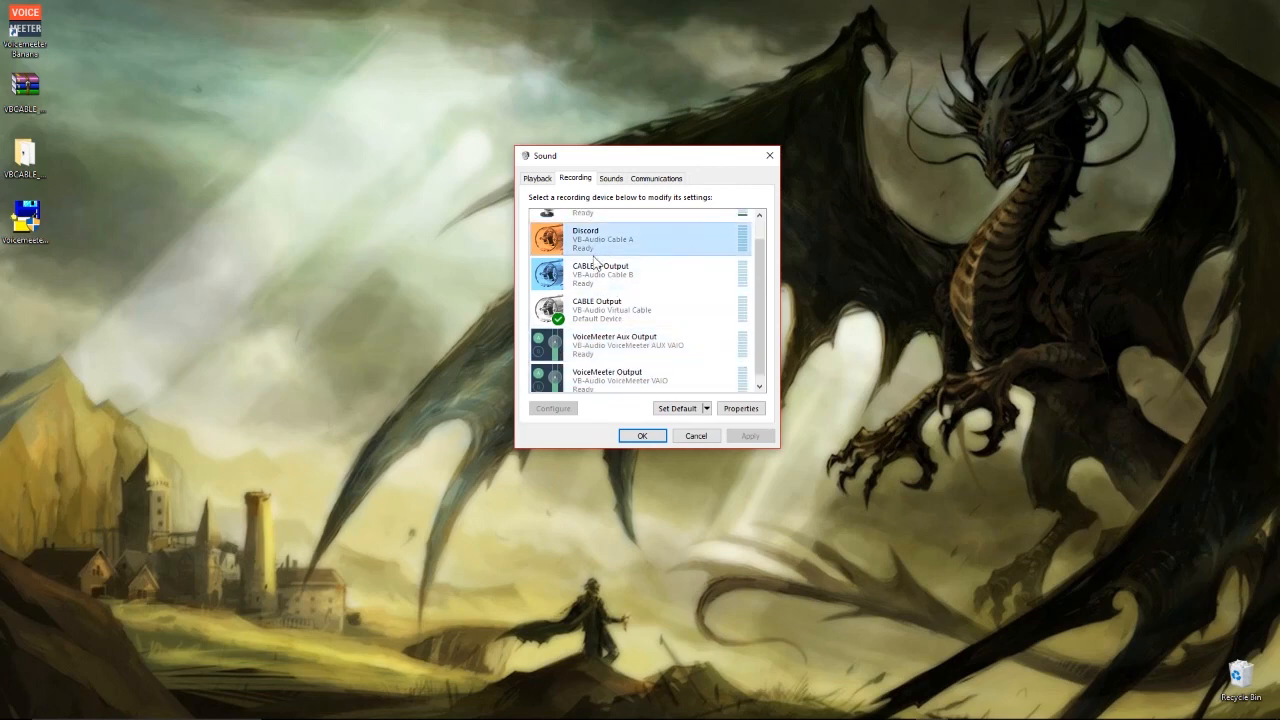
scroll(620, 322, down, 1)
click(617, 377)
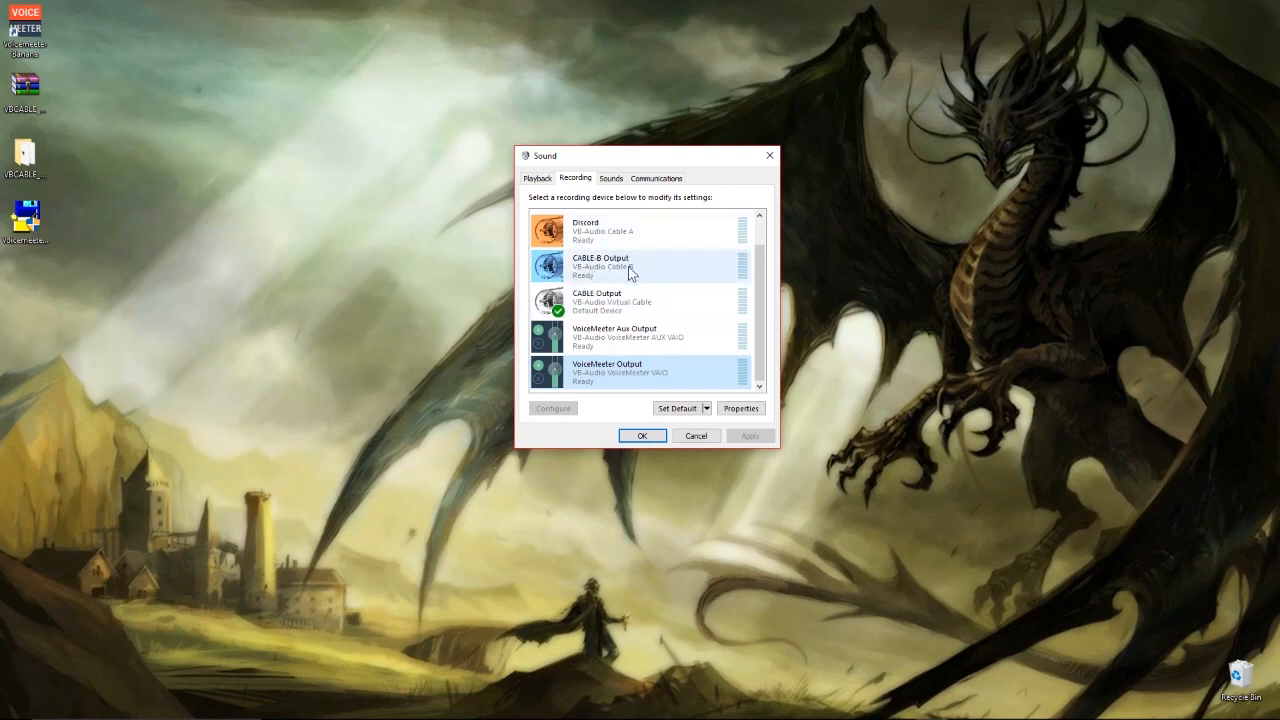
scroll(630, 282, up, 1)
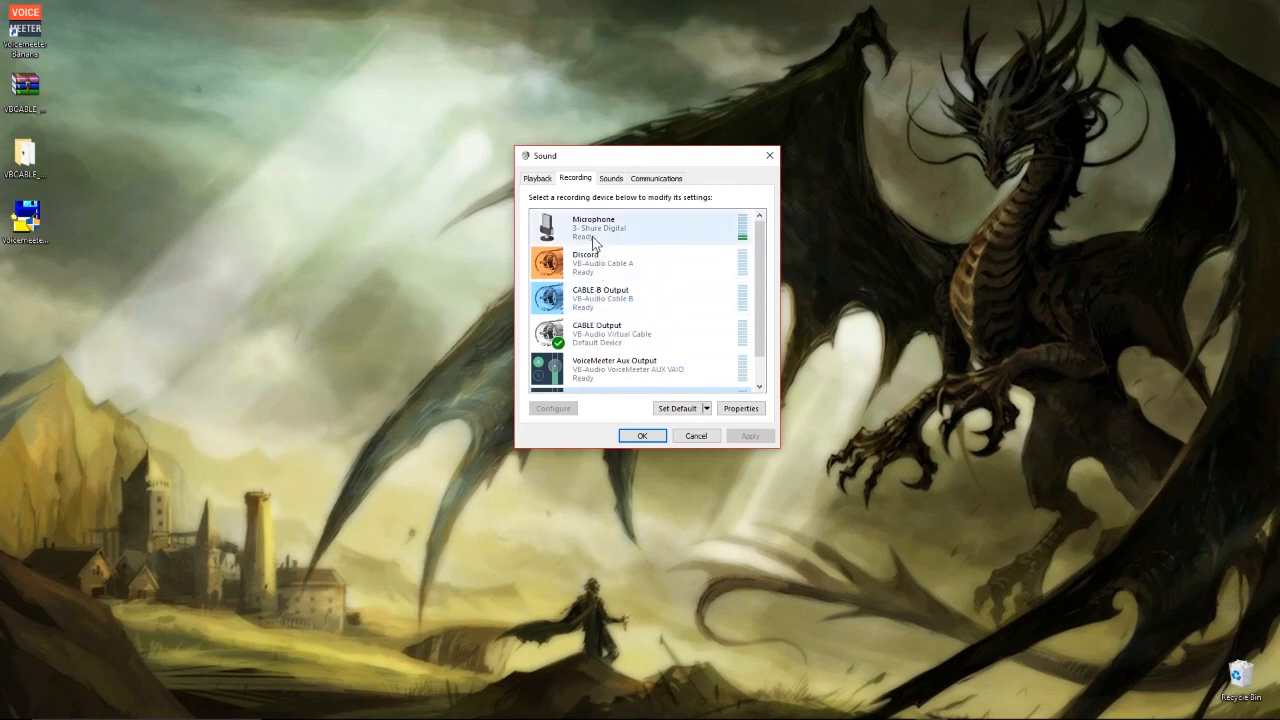
scroll(597, 310, down, 1)
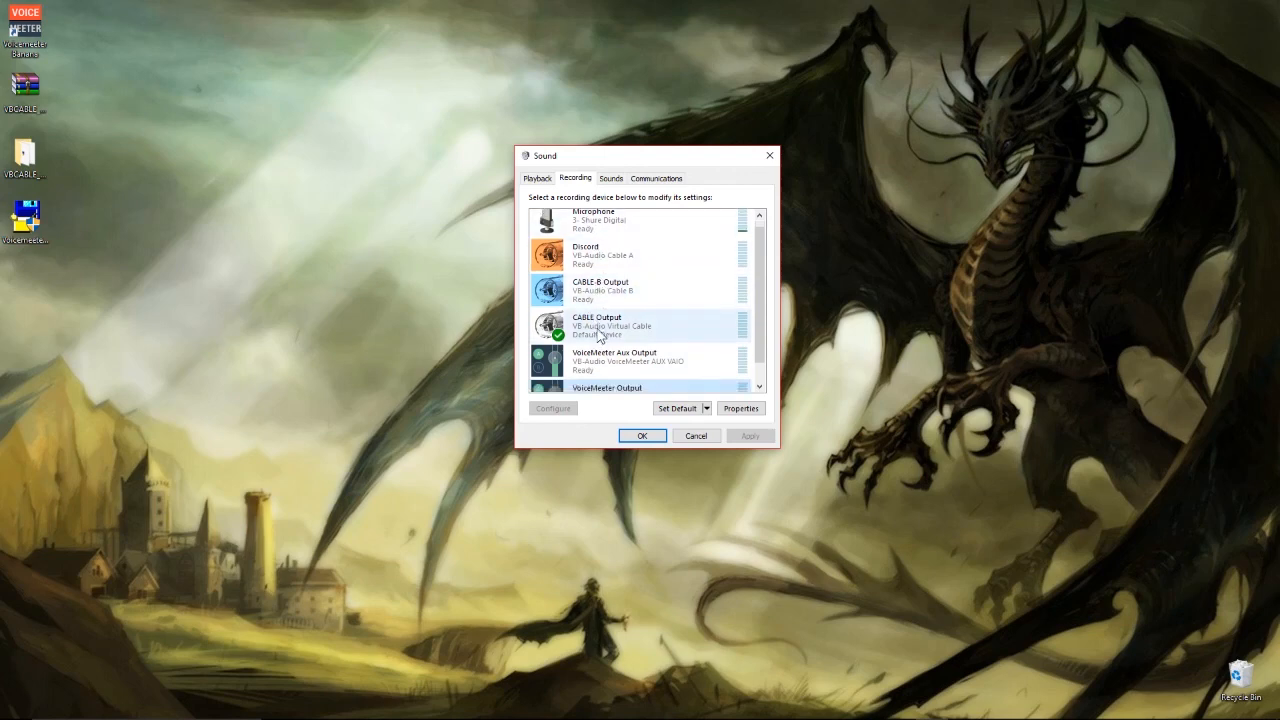
click(538, 178)
scroll(584, 270, up, 2)
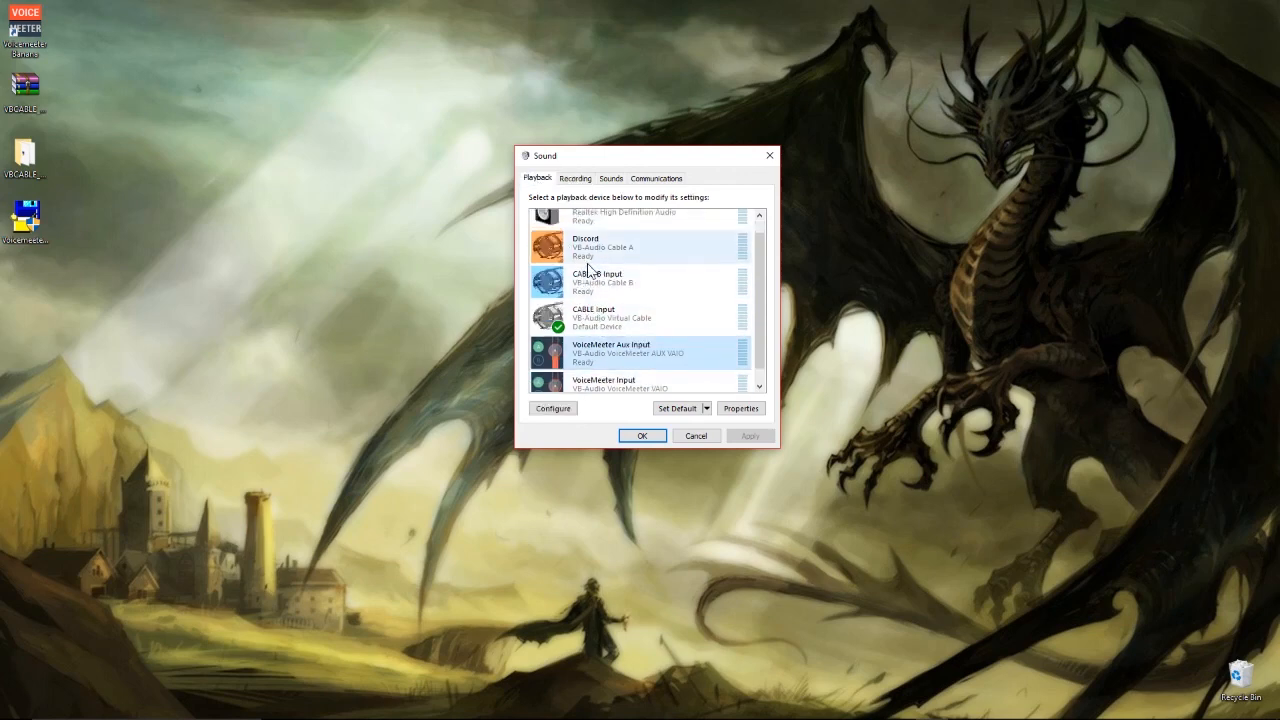
scroll(588, 274, down, 2)
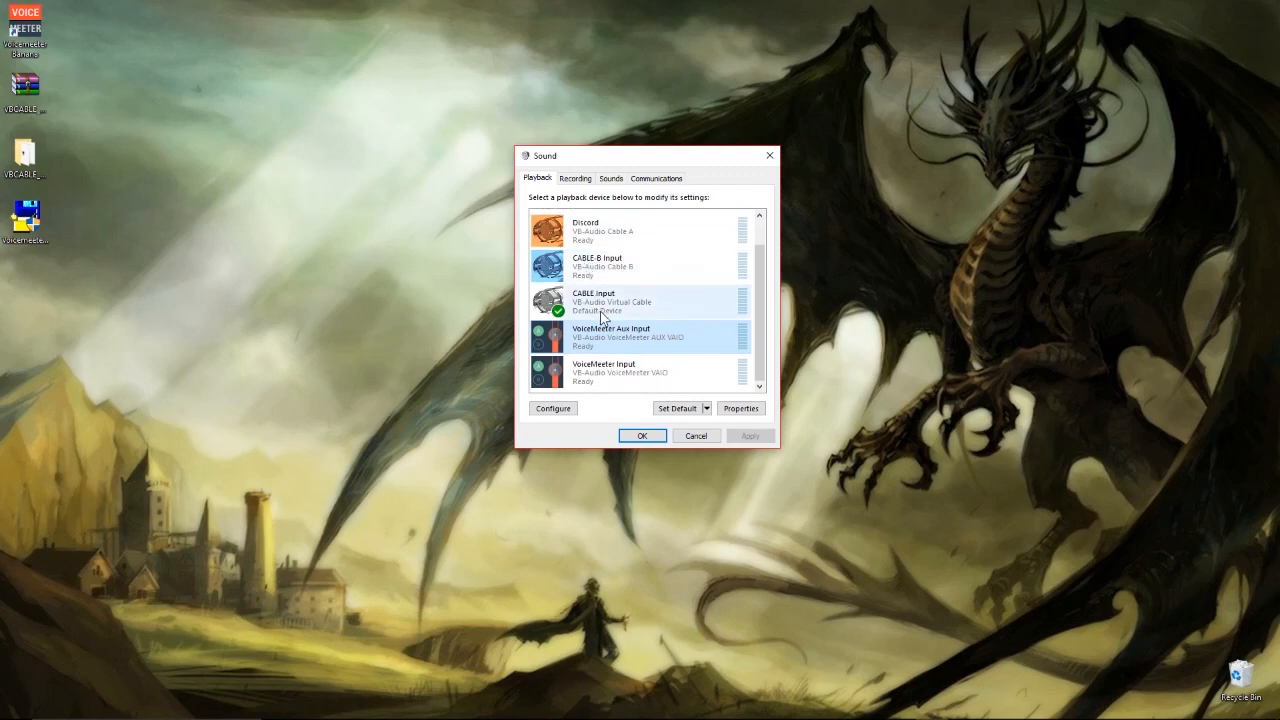
Step: Check that the Discord recording device is listened to through Speakers (Realtek High Definition Audio), accept its properties, and close the Sound window
click(583, 183)
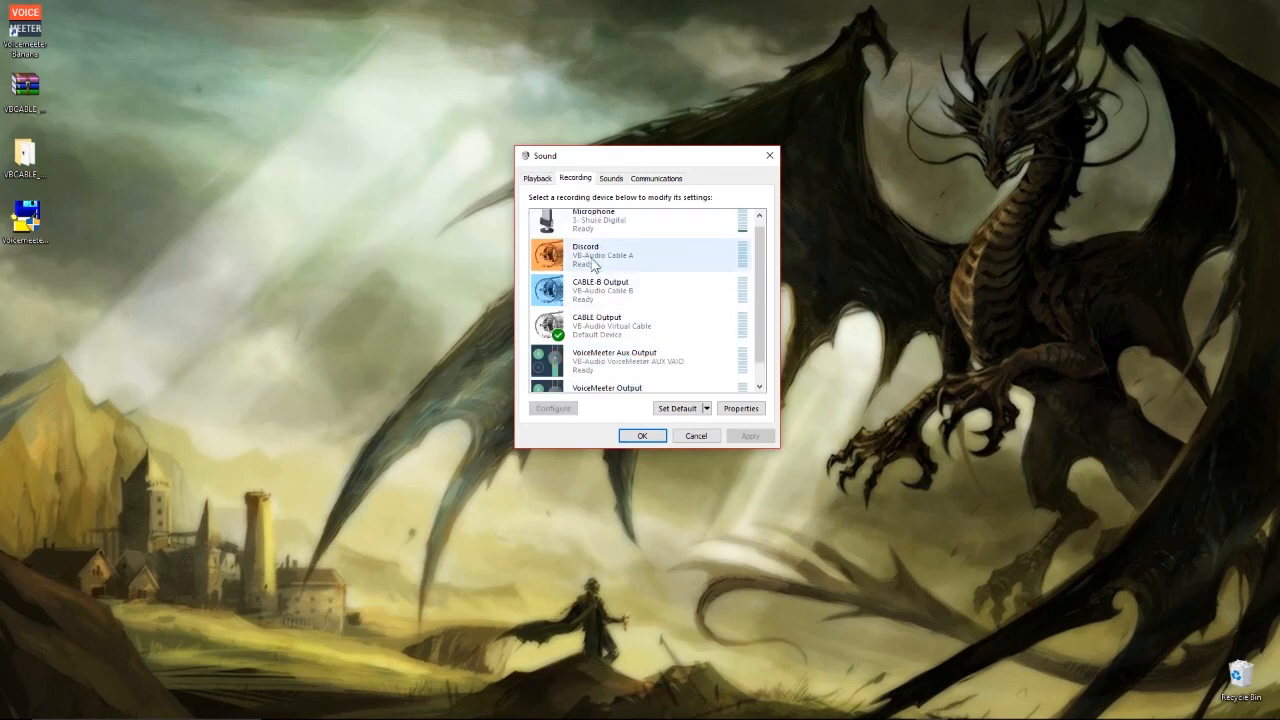
right_click(590, 258)
click(632, 352)
click(592, 232)
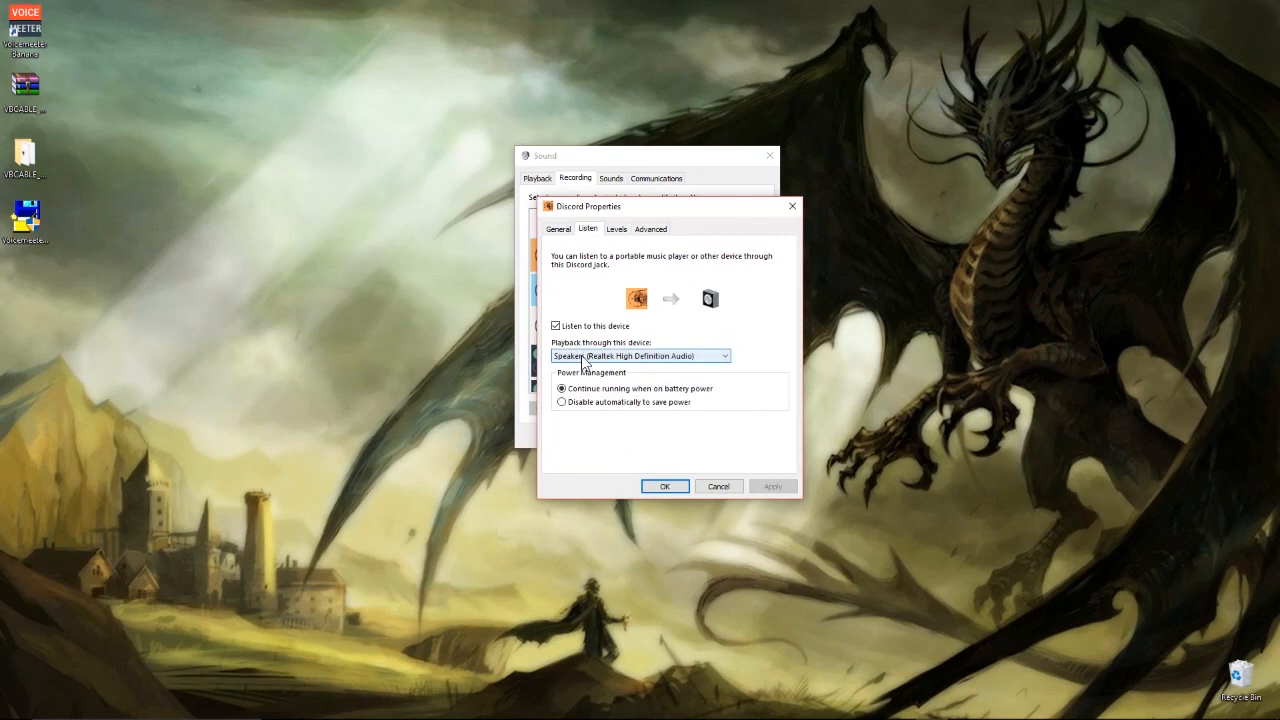
click(555, 326)
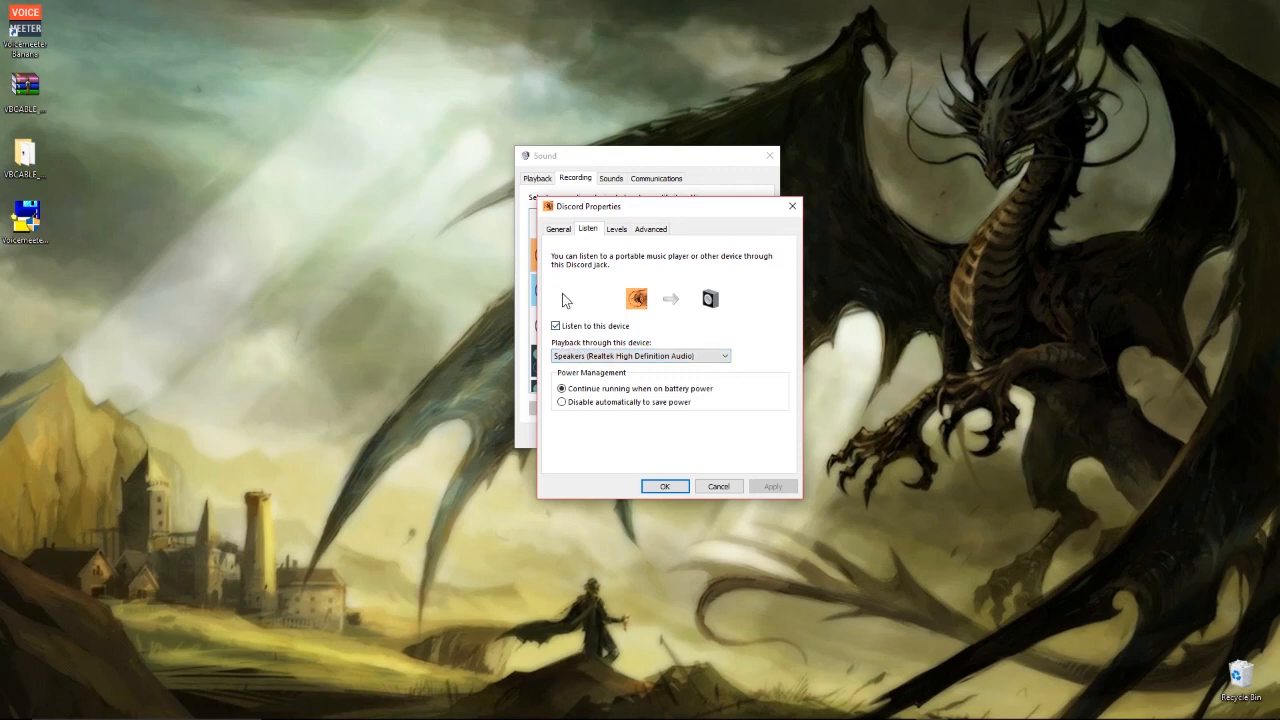
click(665, 486)
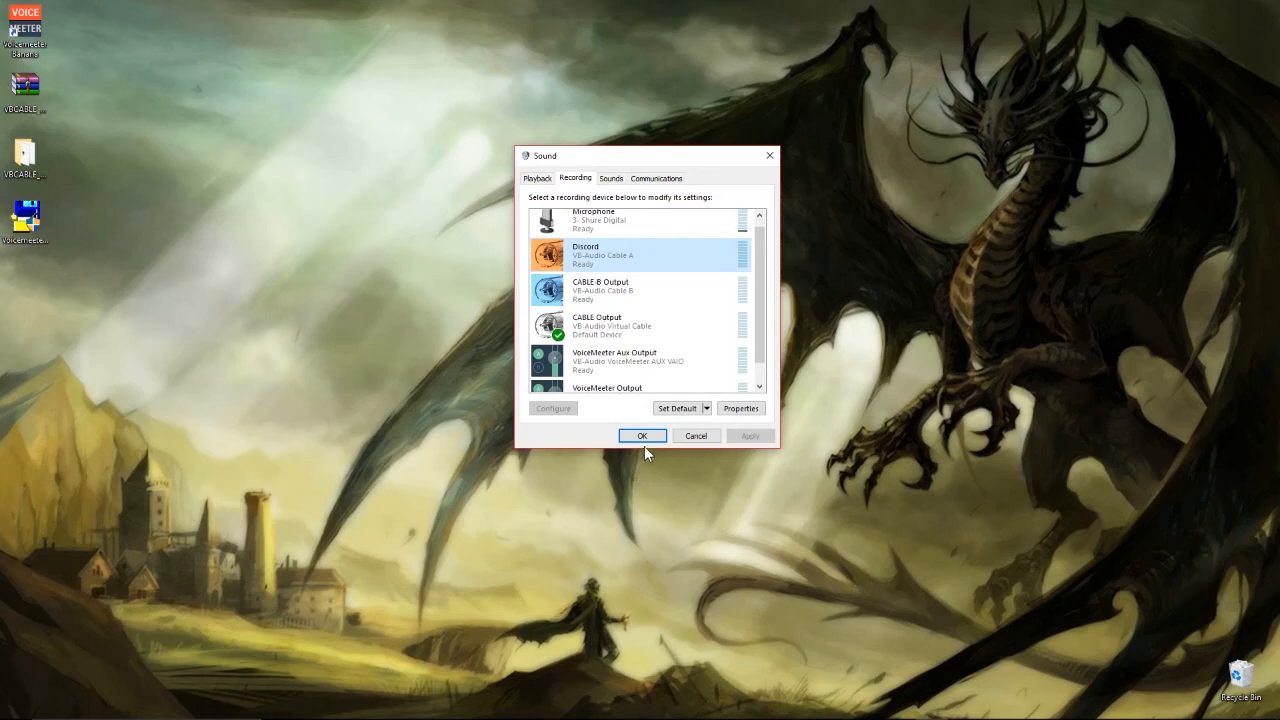
click(645, 437)
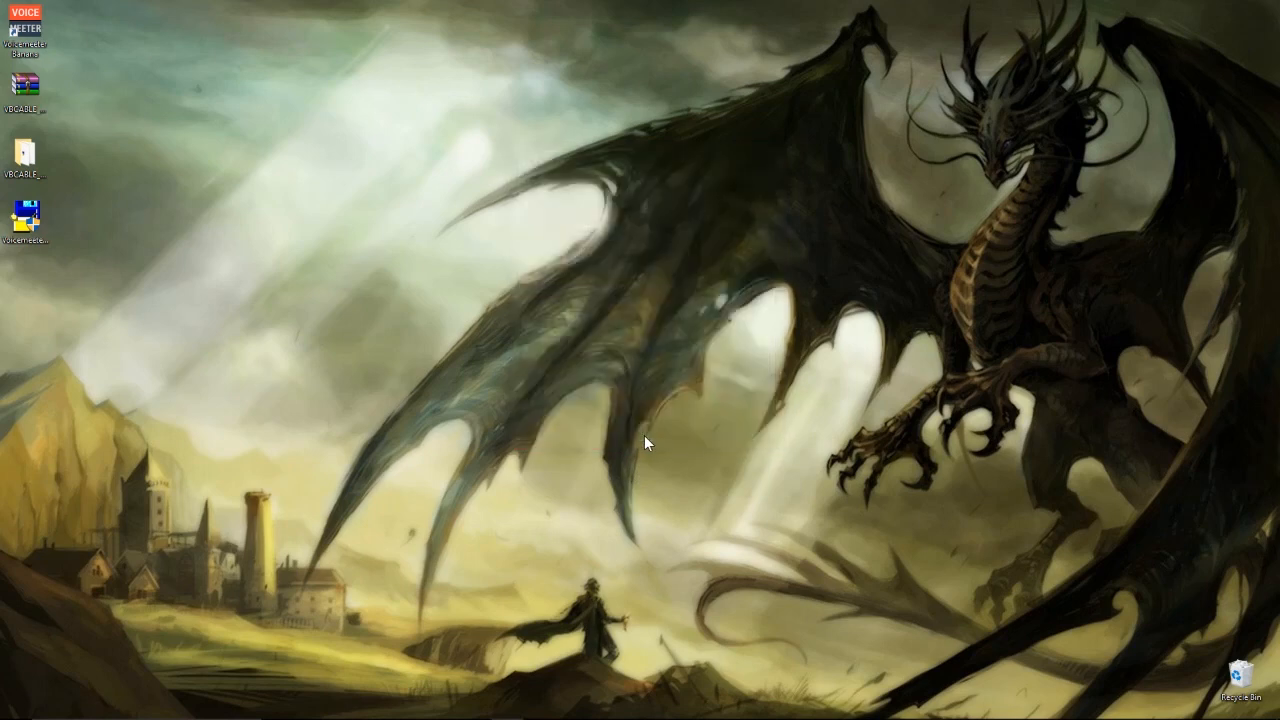